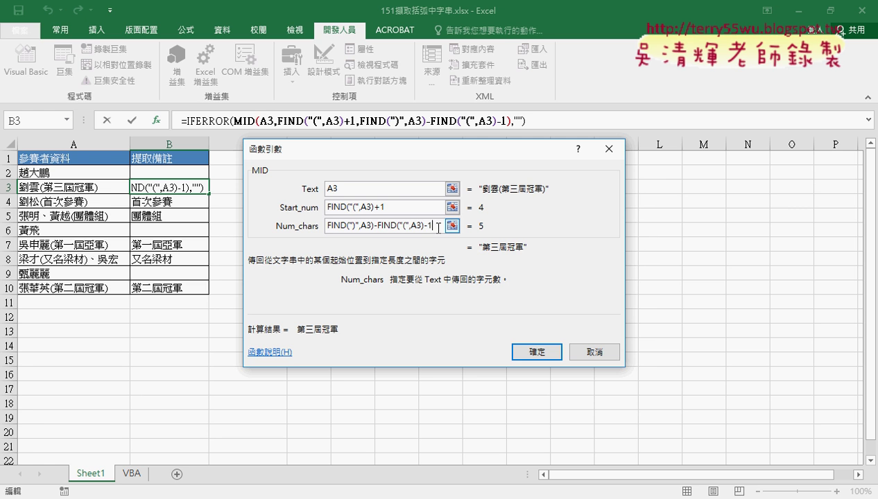
Cancel the MID Function Arguments dialog and switch to the VBA sheet
click(269, 226)
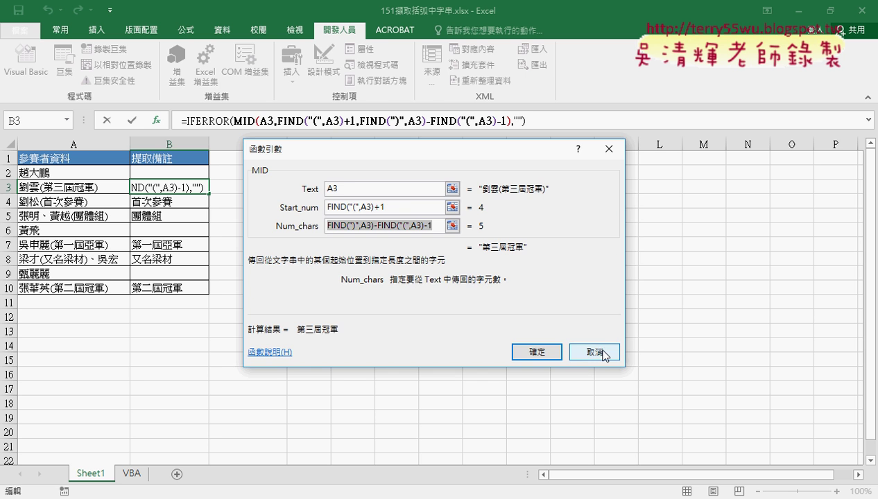
click(603, 355)
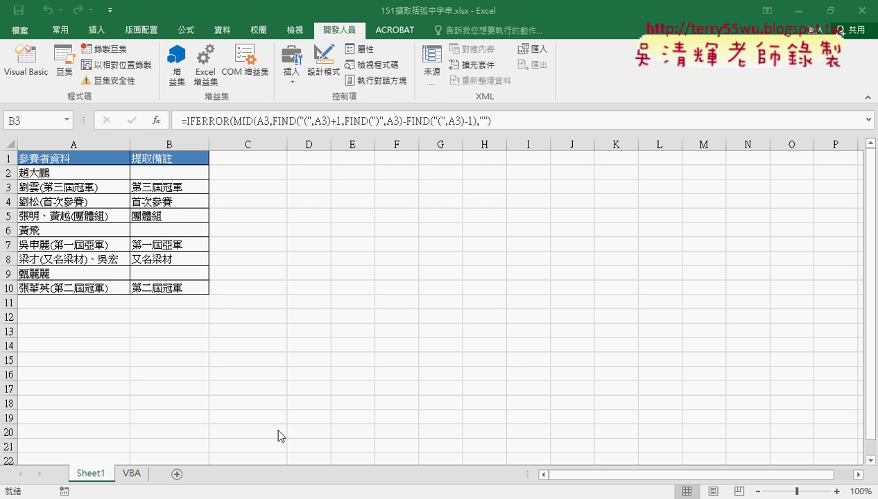
click(130, 474)
Run 括弧字串_公式 to fill column B with extraction formulas, check B2, then clear it
click(299, 317)
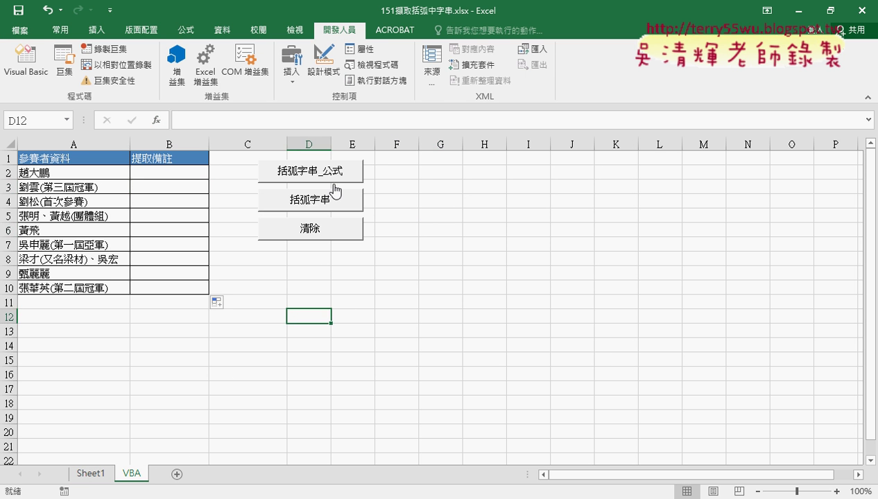
click(313, 178)
click(170, 173)
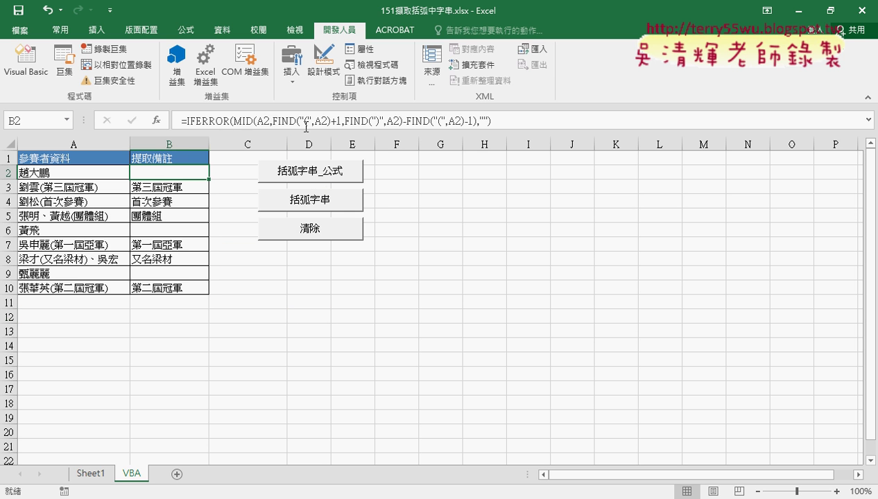
click(443, 244)
click(340, 232)
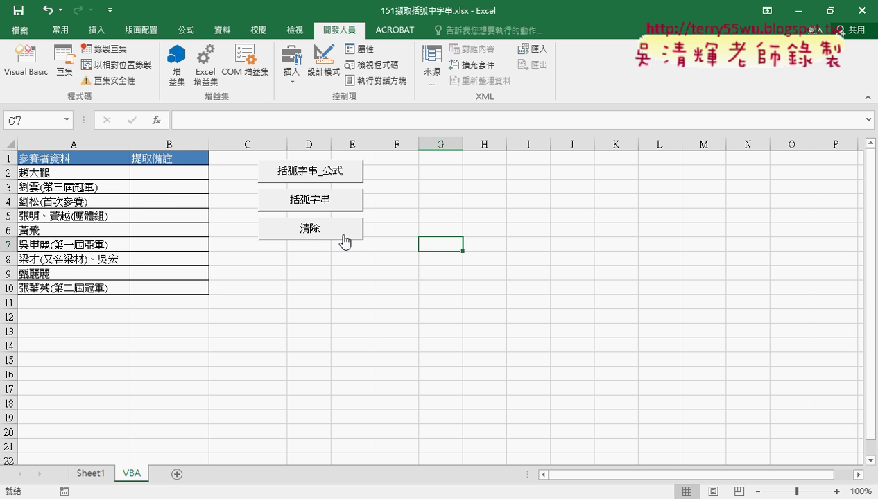
Run the 括弧字串 macro, review the values in B2 through B10, then clear column B again
click(322, 207)
click(173, 173)
click(174, 187)
click(174, 201)
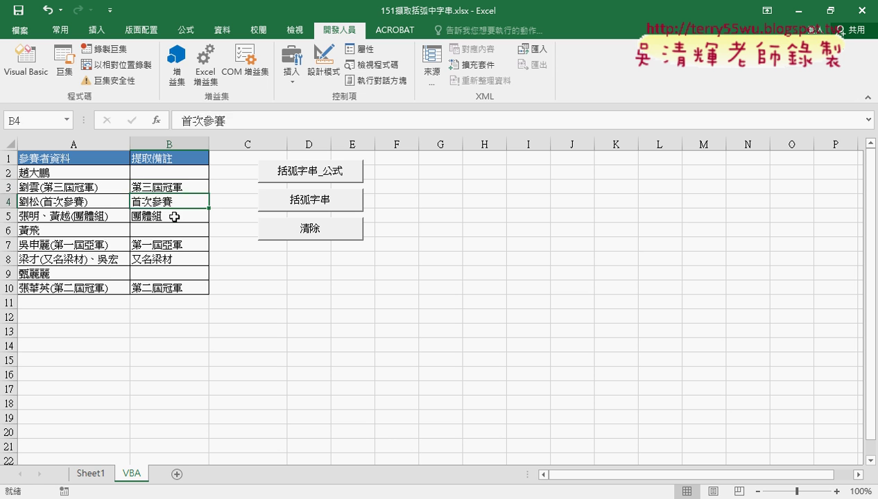
click(174, 217)
click(172, 230)
click(174, 244)
click(173, 258)
click(174, 274)
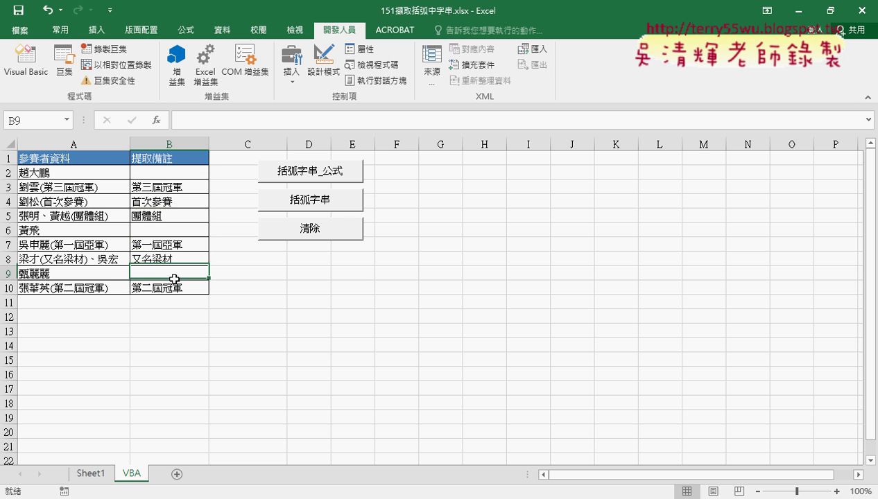
click(173, 287)
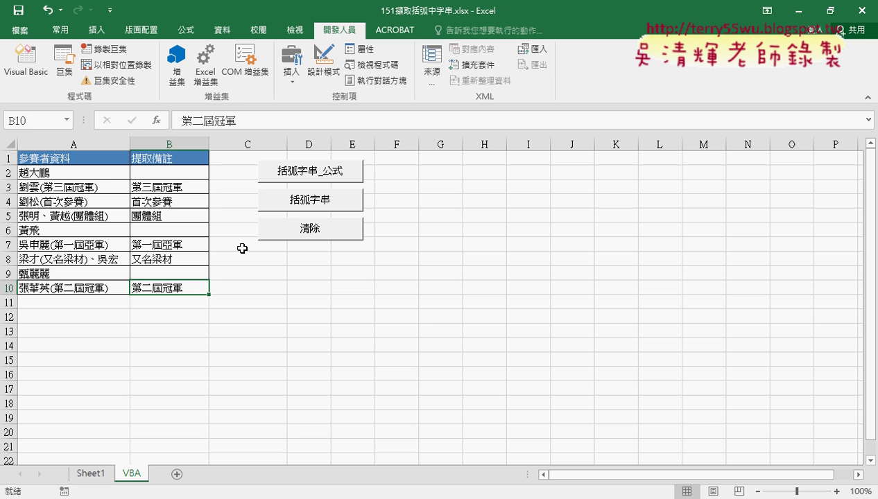
click(341, 231)
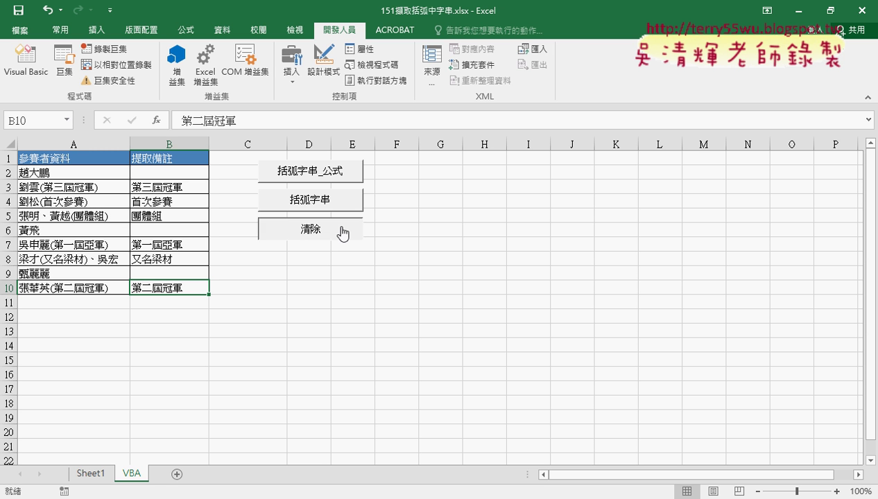
click(173, 173)
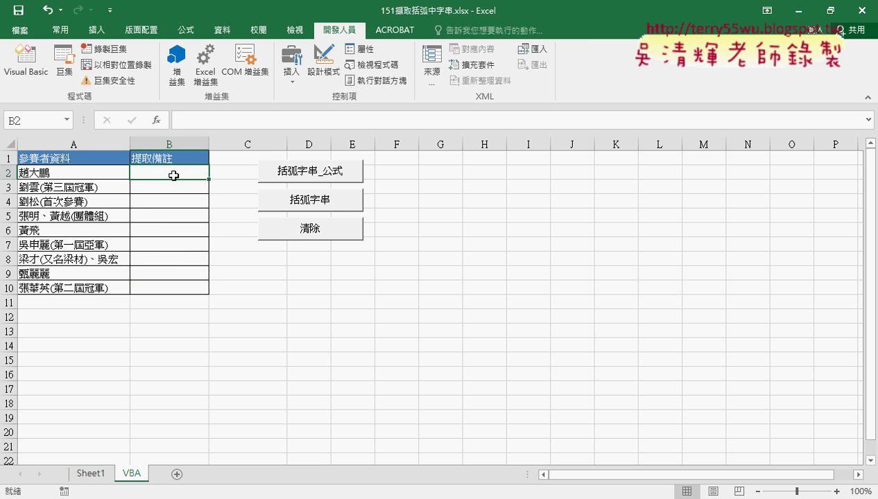
Enter =括弧字串函數(A2) in B2 and fill it down to B10
click(158, 121)
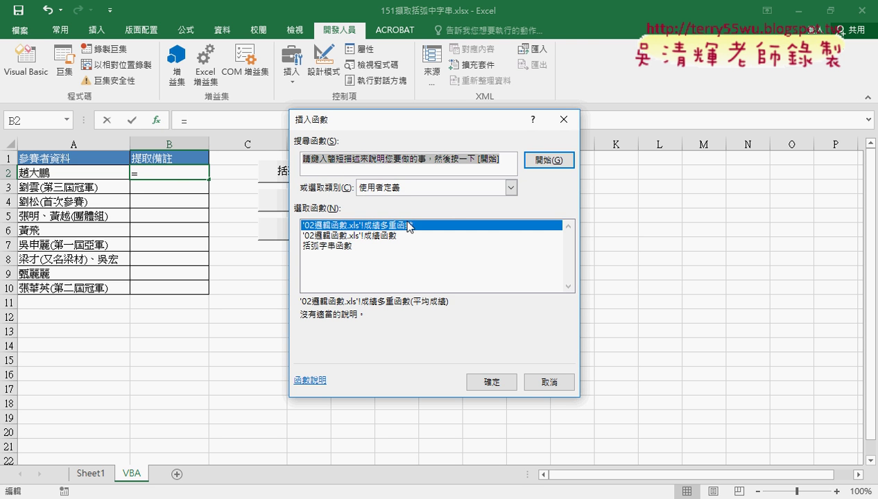
click(326, 246)
click(492, 382)
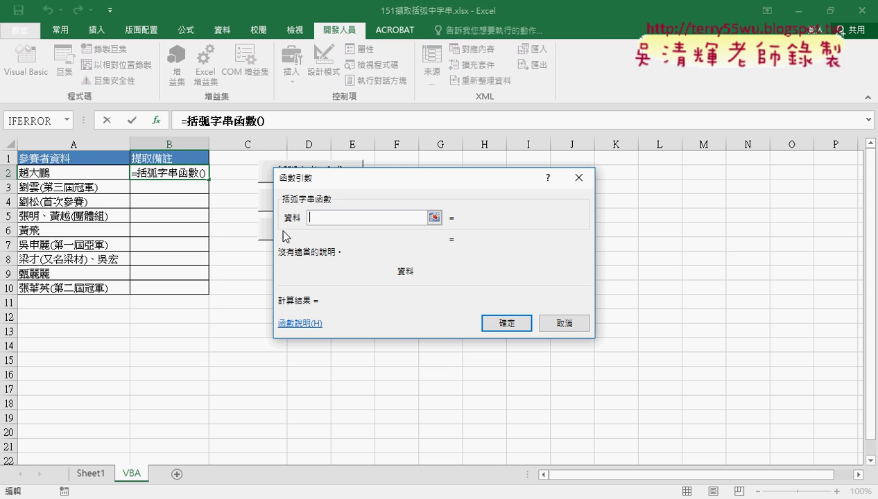
click(63, 175)
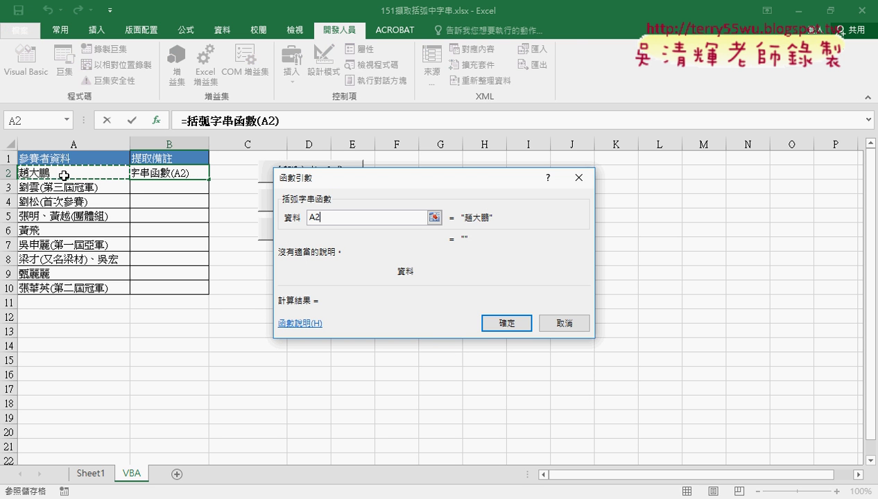
click(505, 323)
double_click(209, 179)
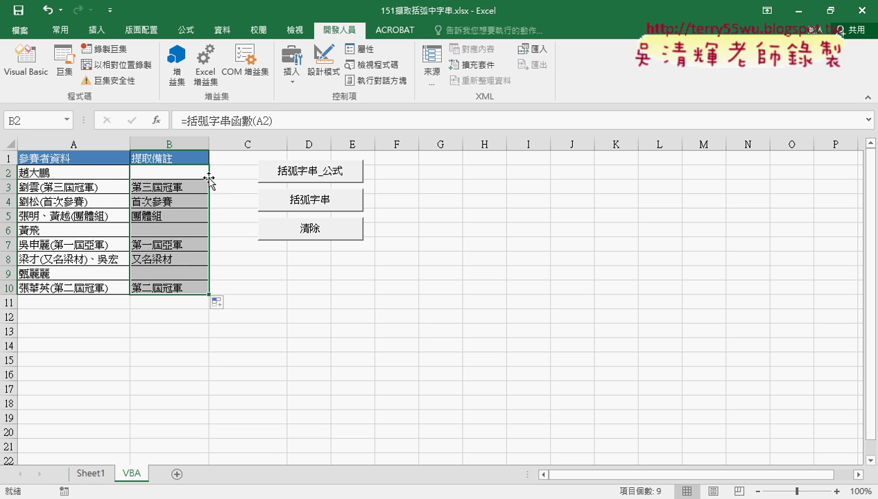
Clear column B, refill it with IFERROR formulas via 括弧字串_公式, and open the Visual Basic editor
click(316, 235)
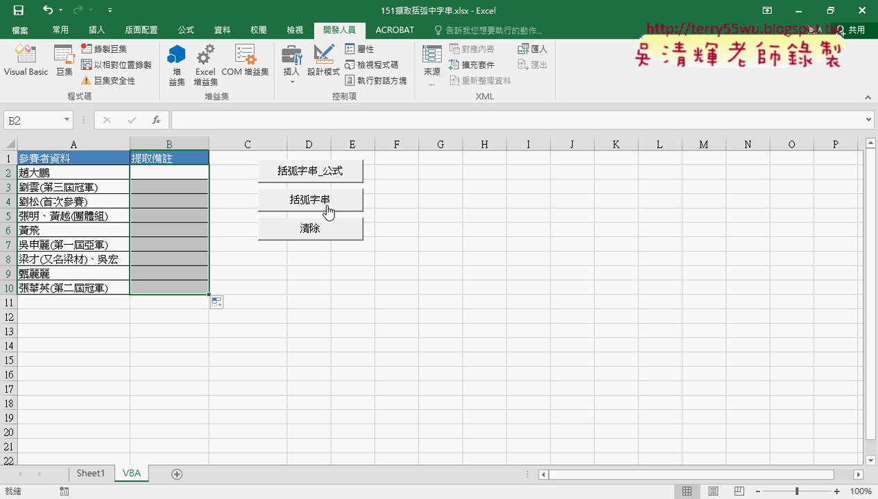
click(323, 174)
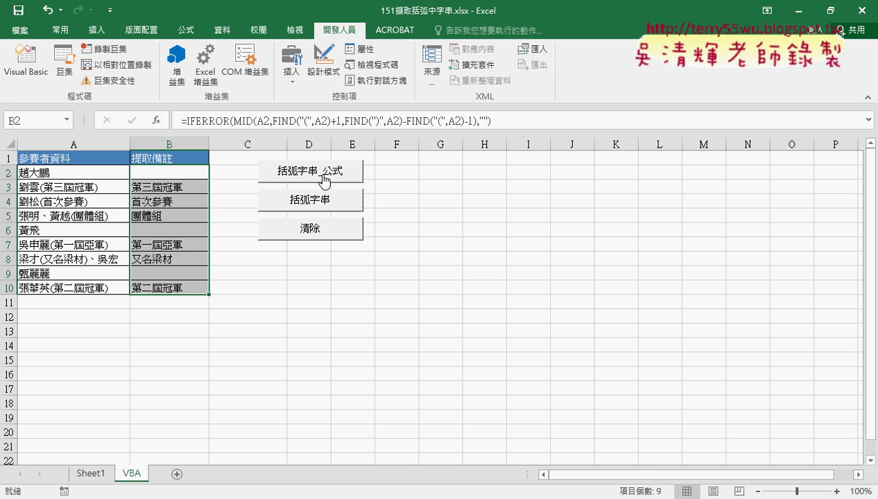
click(181, 172)
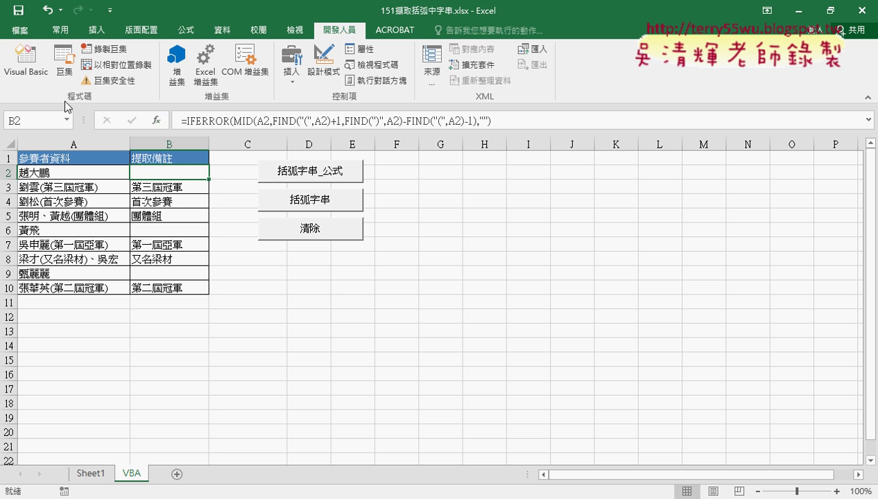
click(25, 70)
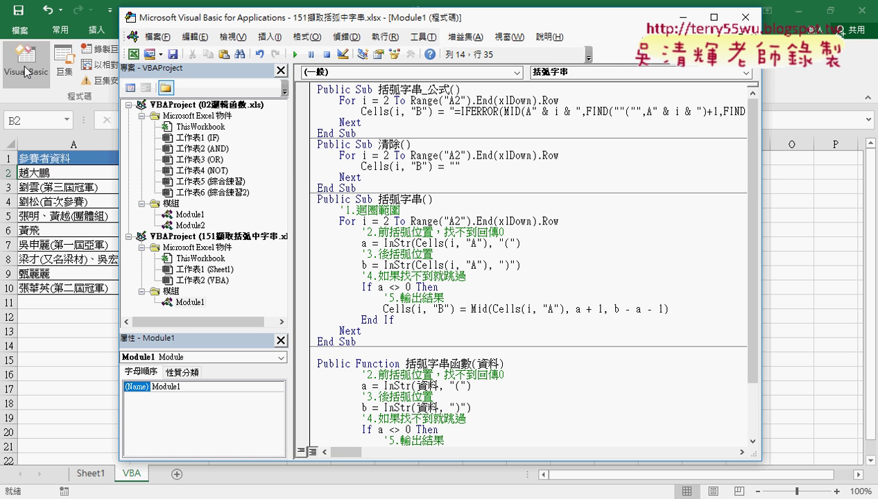
Resize the Project Explorer and open Module2 of 02邏輯函數.xls to view its 業績 and 業績OR macros
drag(290, 167, 347, 177)
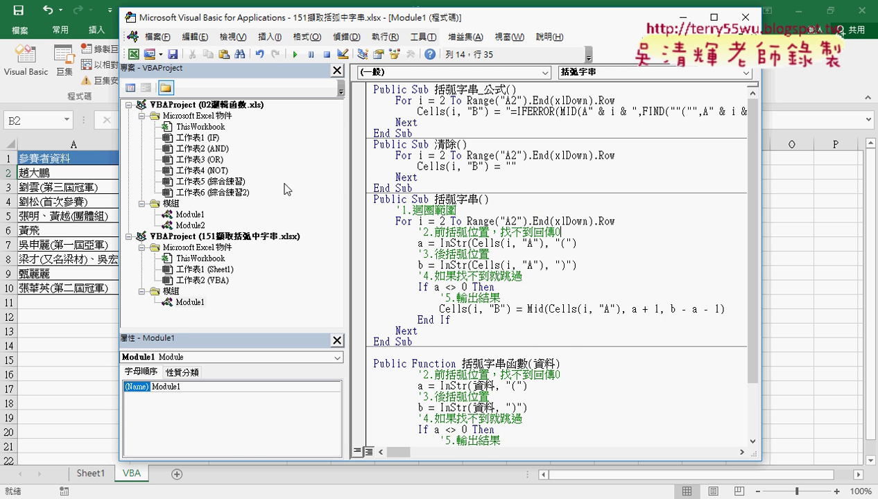
click(222, 105)
click(234, 237)
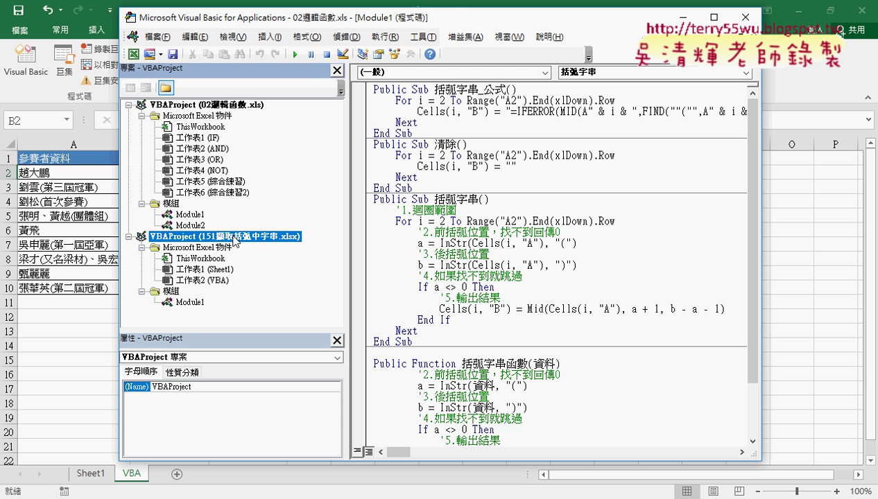
click(232, 106)
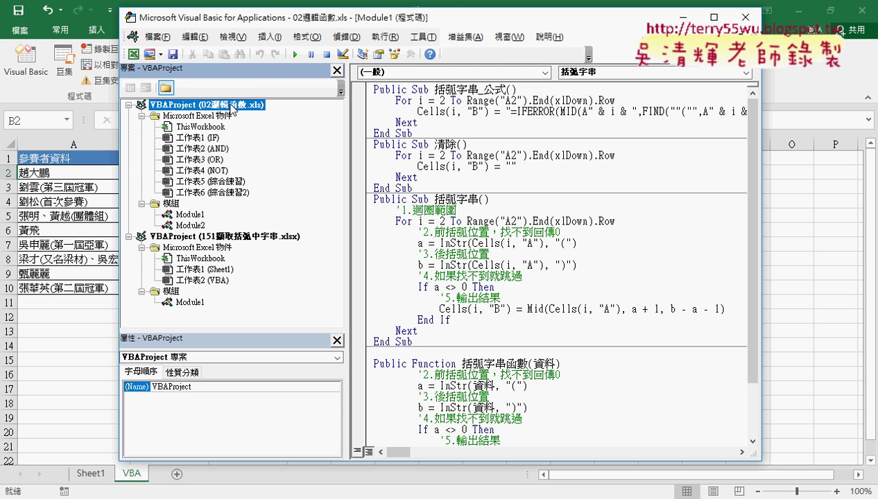
mouse_move(343, 167)
mouse_down()
mouse_move(287, 166)
mouse_move(312, 167)
mouse_up()
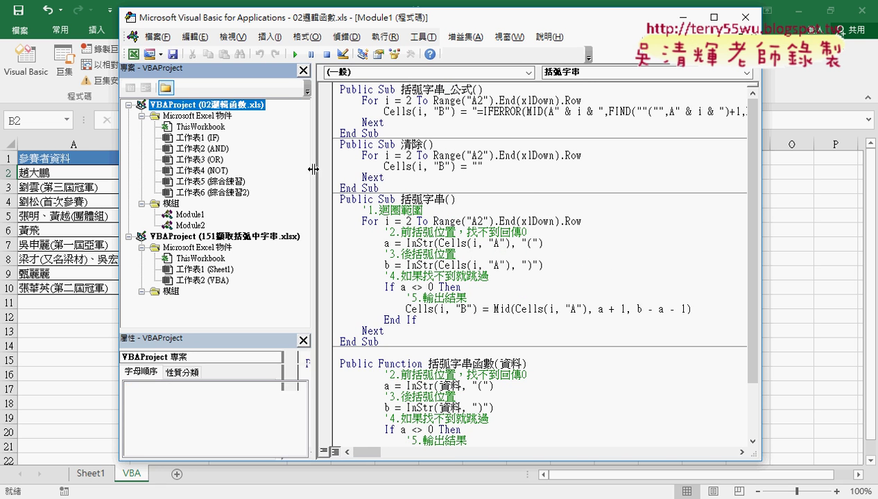
click(194, 227)
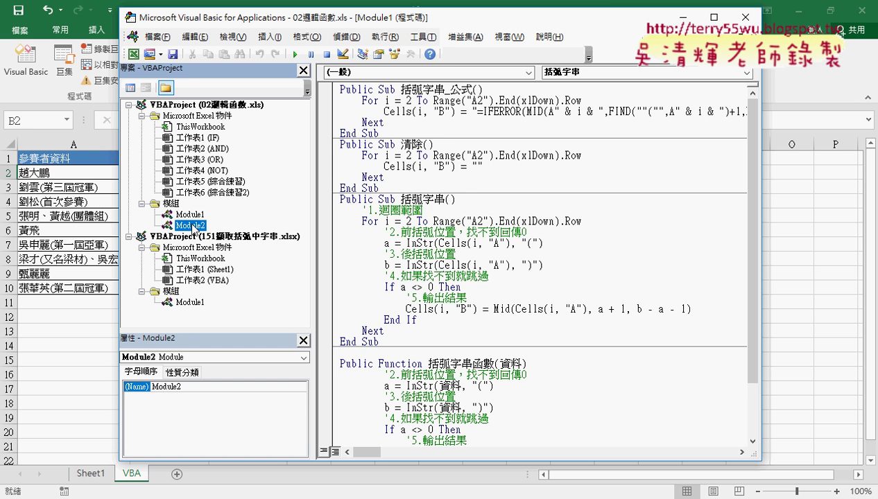
double_click(194, 226)
click(435, 328)
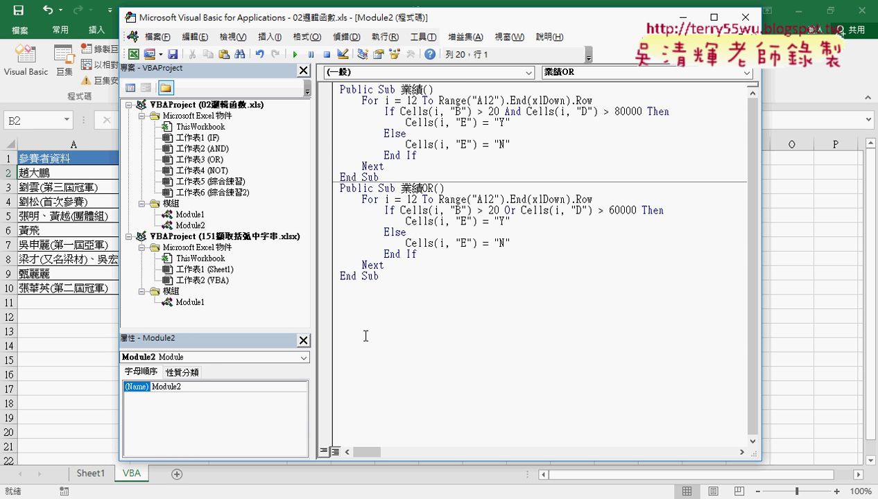
click(252, 238)
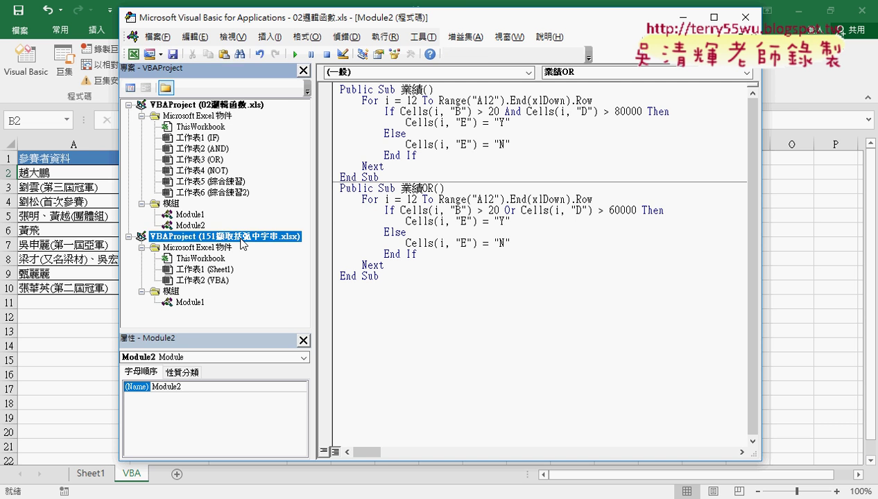
click(194, 105)
click(191, 225)
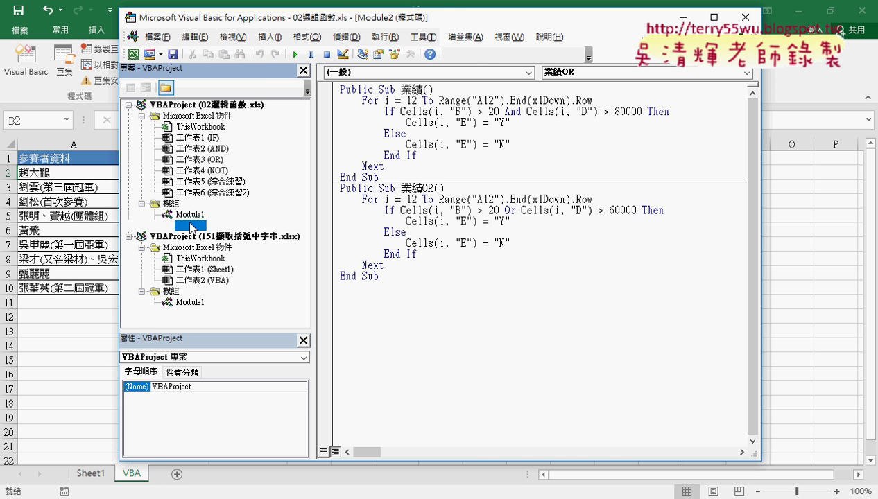
click(476, 307)
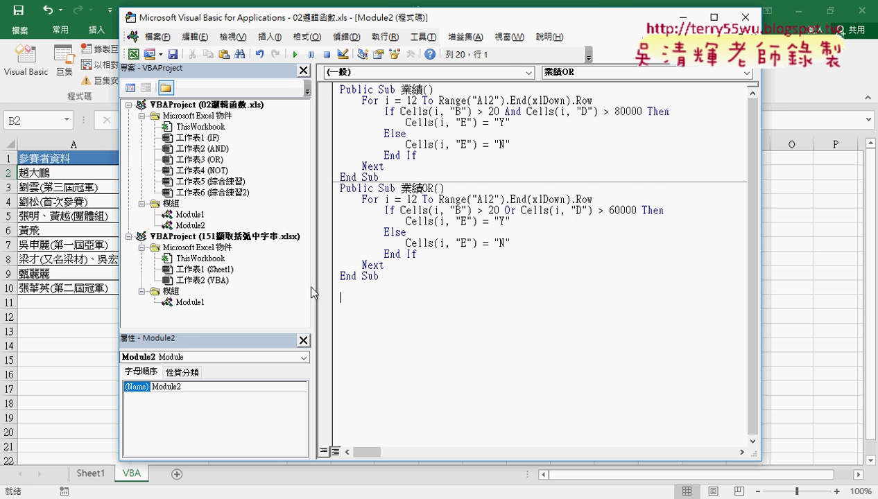
Select the 151擷取括弧中字串.xlsx project, look at its insert options, and open Module1's code
drag(312, 285, 305, 287)
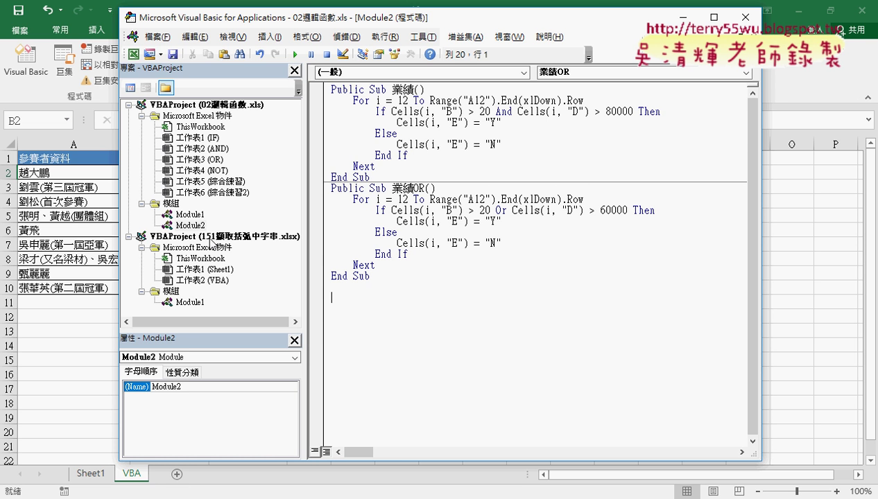
click(210, 237)
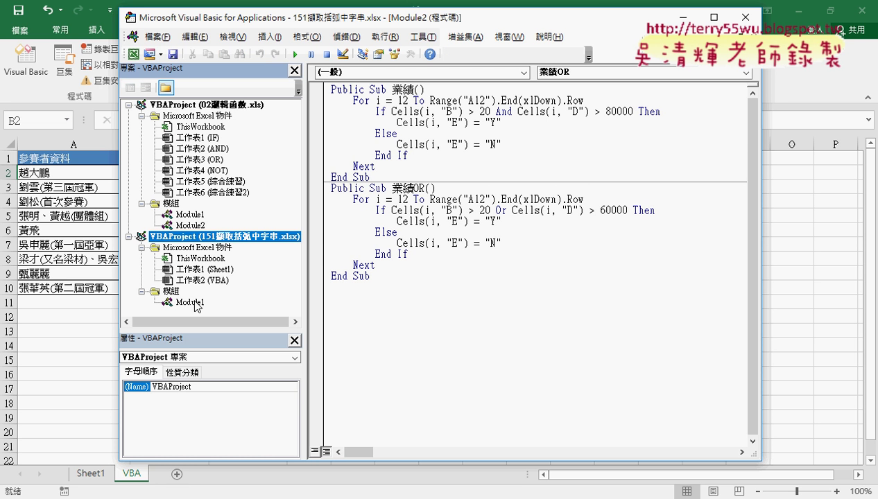
right_click(190, 271)
mouse_move(236, 331)
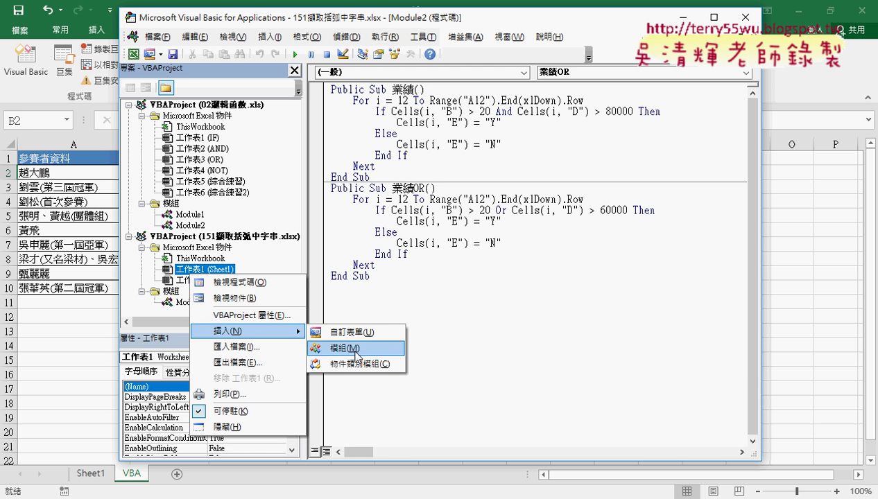
double_click(184, 302)
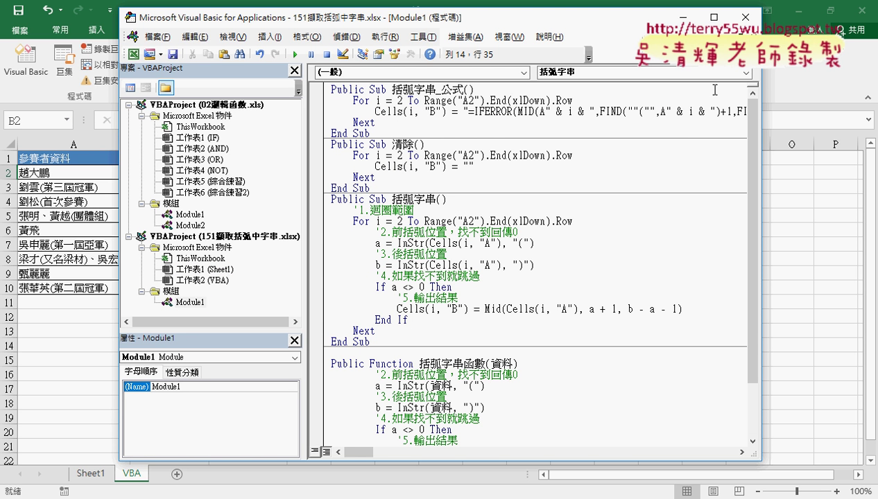
Close every open code window, then reopen Module1 of 151擷取括弧中字串.xlsx
click(746, 33)
click(746, 33)
click(746, 33)
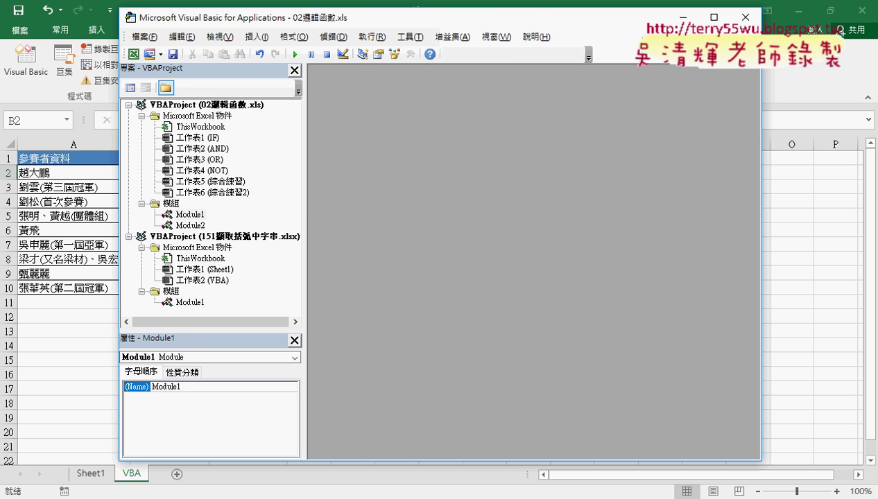
double_click(194, 226)
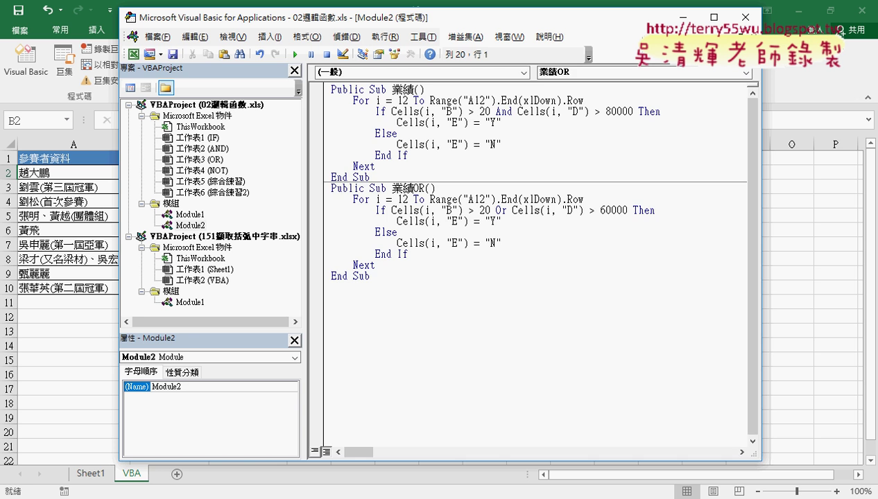
click(746, 33)
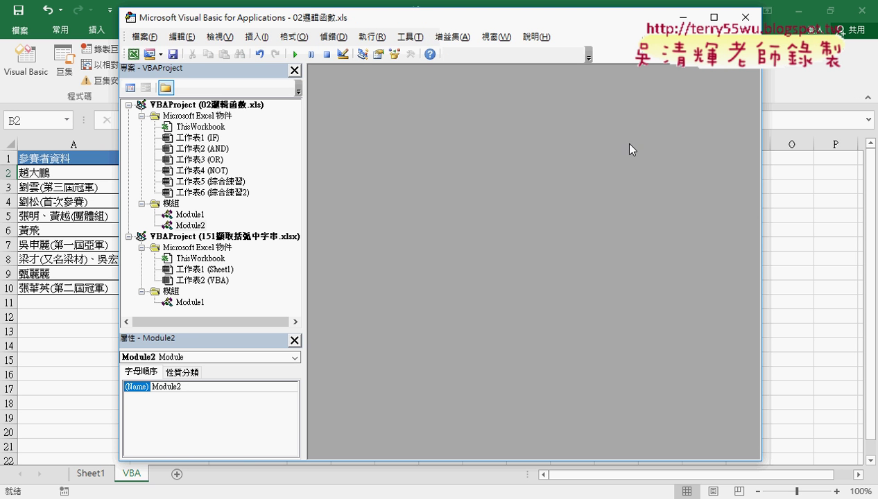
click(192, 305)
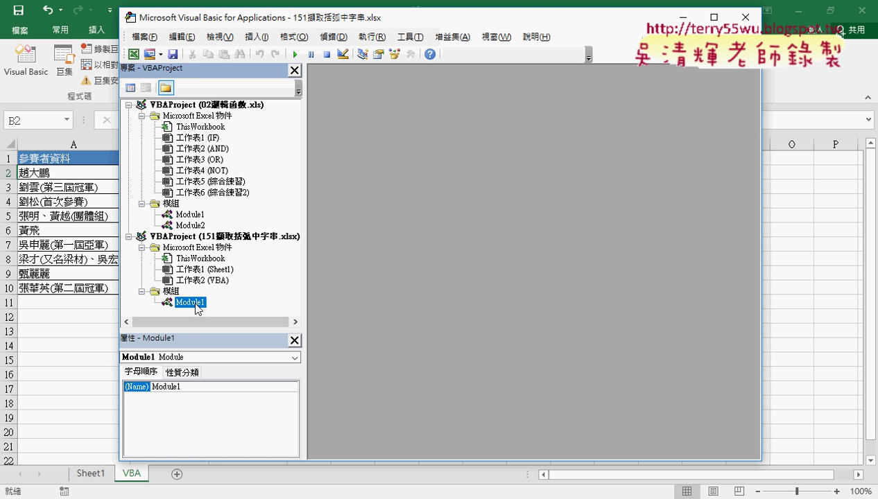
double_click(194, 303)
Delete every procedure in Module1 after 括弧字串_公式, from Sub 清除 onward
scroll(447, 374, down, 2)
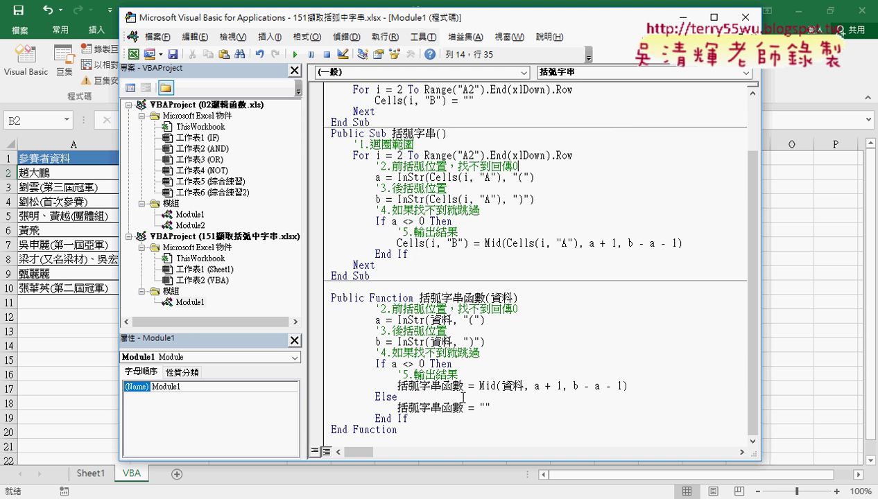
drag(394, 430, 289, 140)
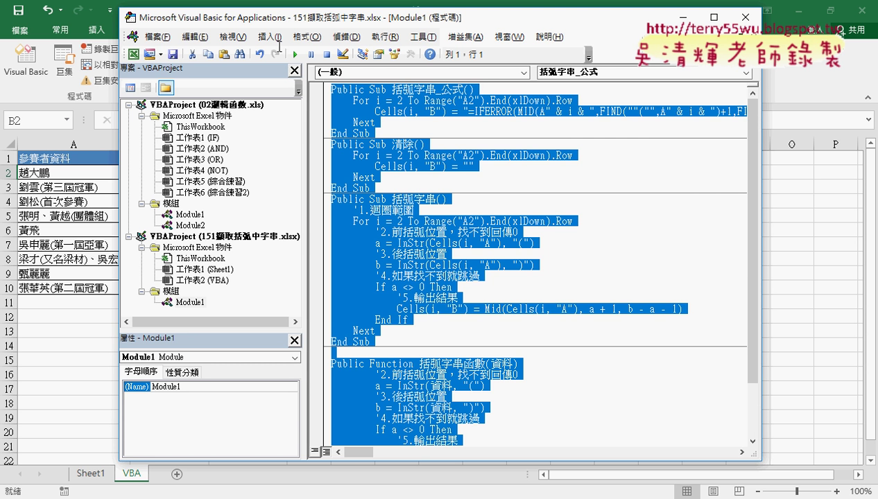
key(Delete)
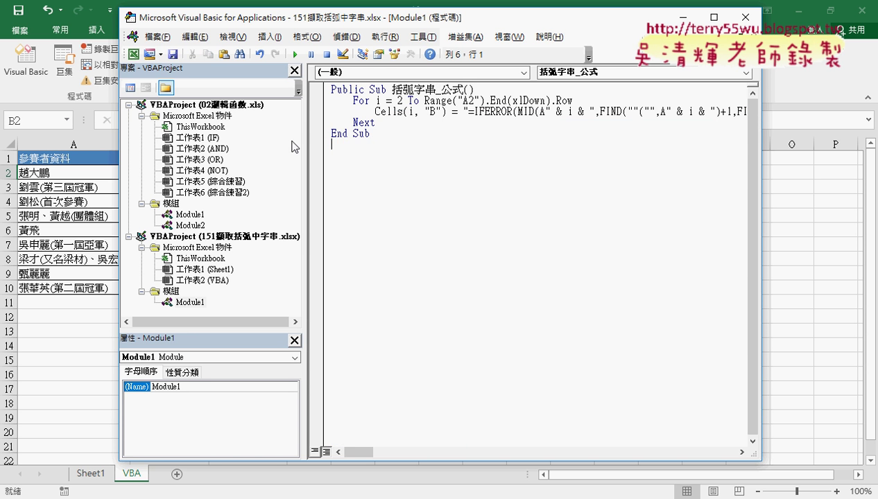
Widen the VBA window and code pane, and select the IFERROR formula text on line 3
drag(761, 160, 857, 157)
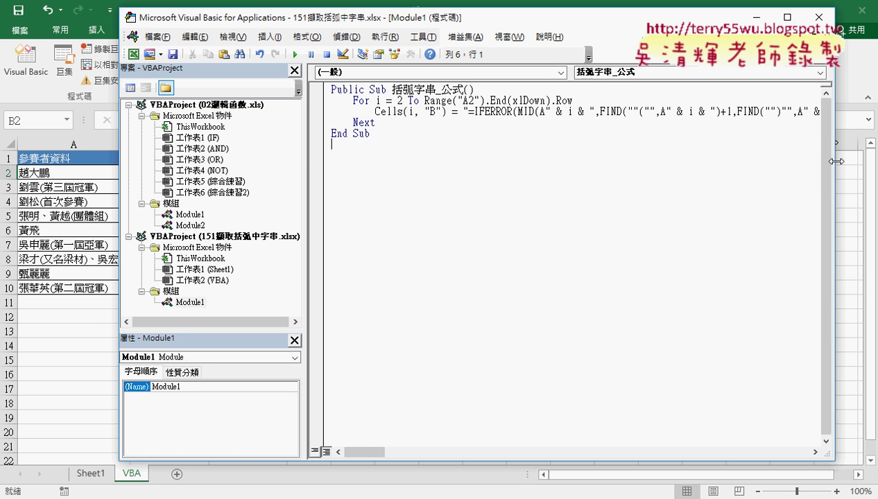
drag(304, 149, 288, 149)
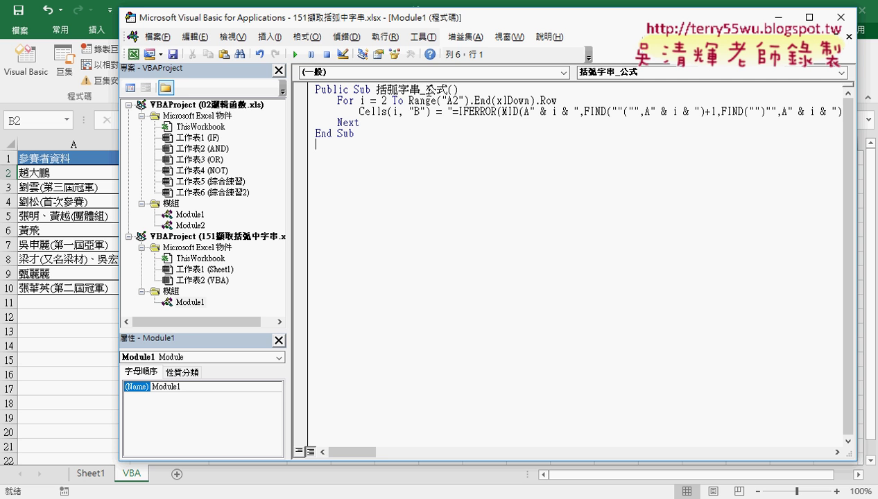
mouse_move(421, 90)
mouse_down()
mouse_move(771, 112)
mouse_move(756, 113)
mouse_up()
Make the column B assignment an empty string and remove the old loop end expression
key(Delete)
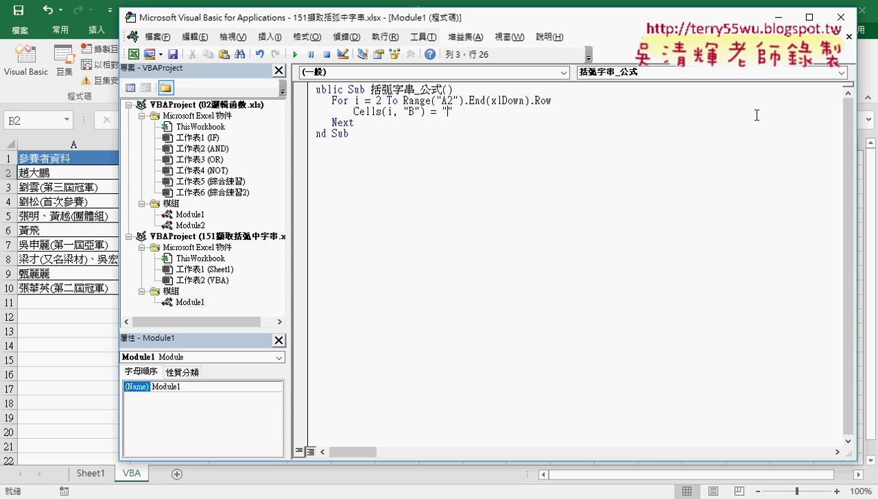
double_click(379, 100)
drag(401, 102, 552, 100)
key(Delete)
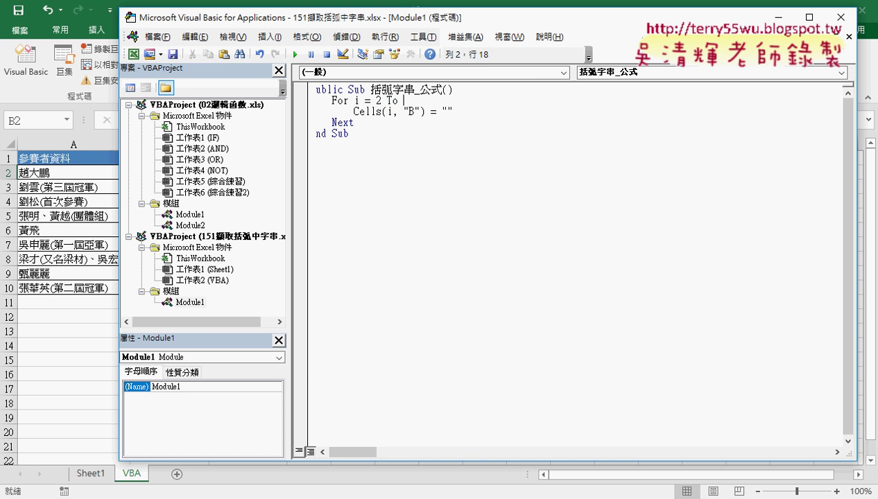
text(10)
key(BackSpace)
key(BackSpace)
Set the loop end to range("A2").End(xlDown).row using IntelliSense suggestions
text(r)
text(ange)
text(()
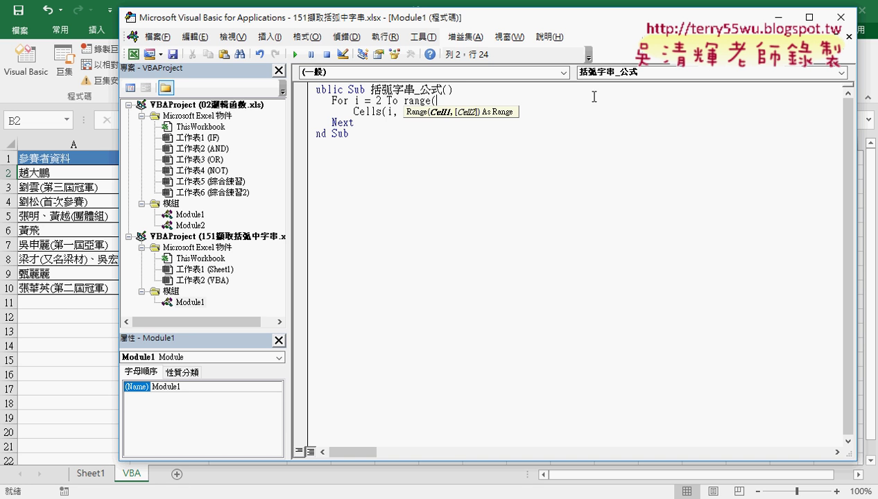
text(")
text(A2")
text().)
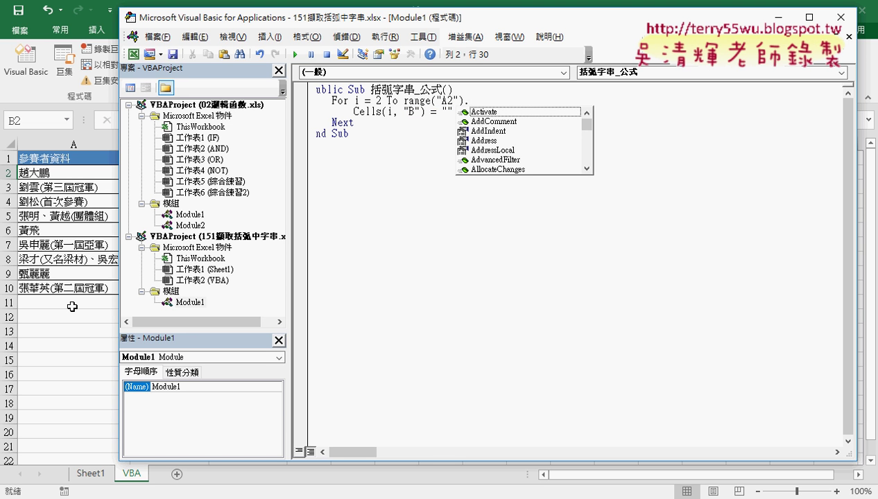
text(E)
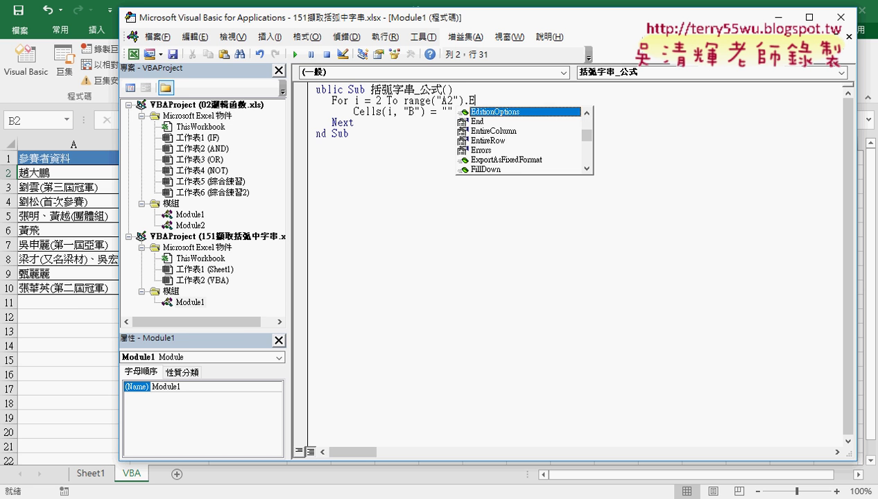
click(479, 122)
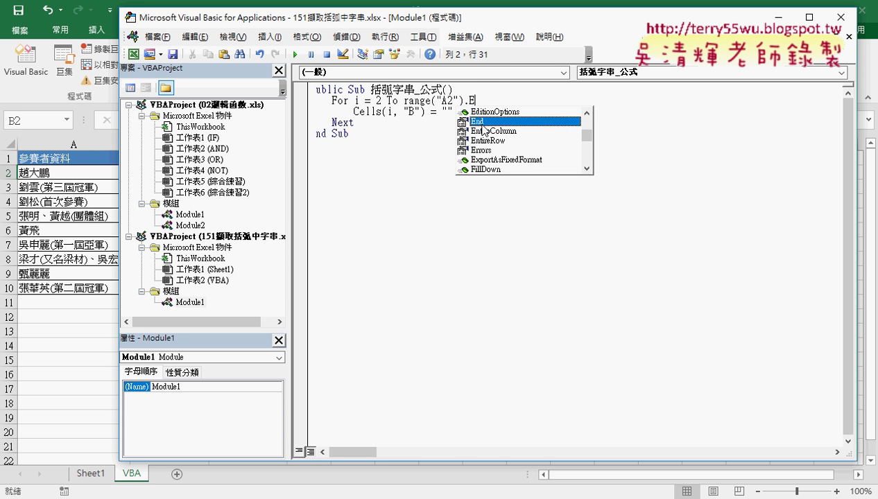
double_click(488, 122)
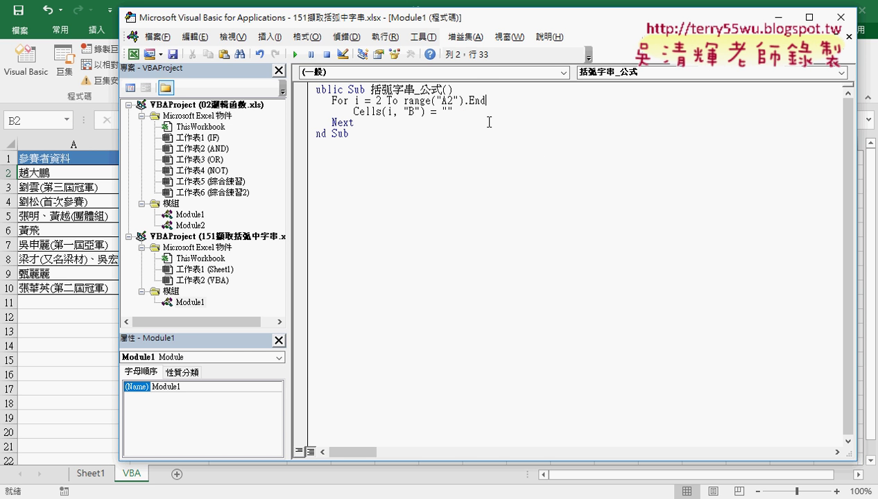
text(()
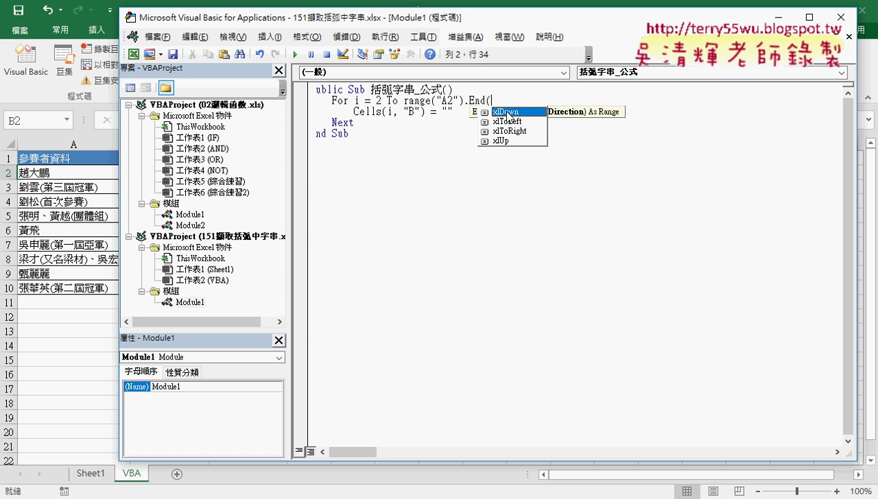
text(x)
text(l)
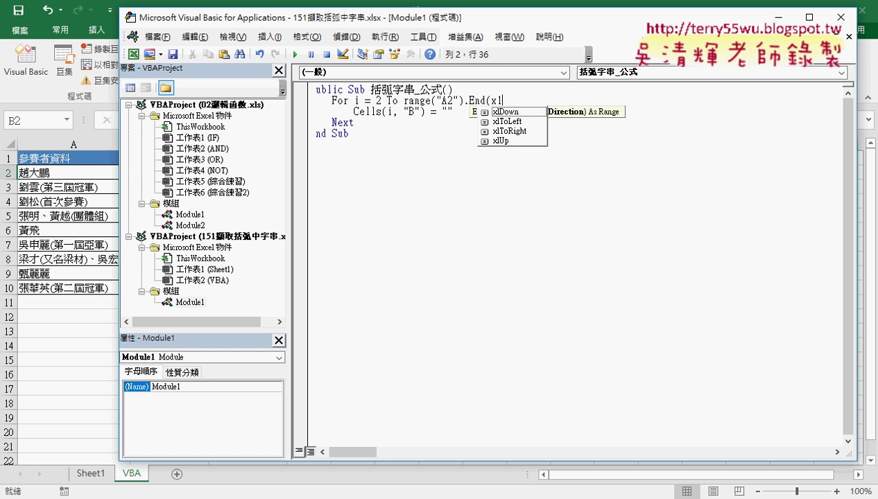
key(BackSpace)
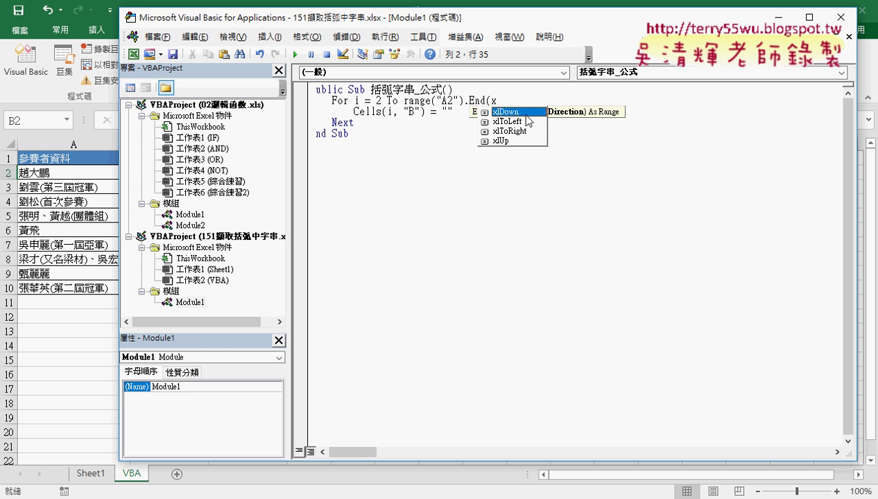
key(Tab)
text())
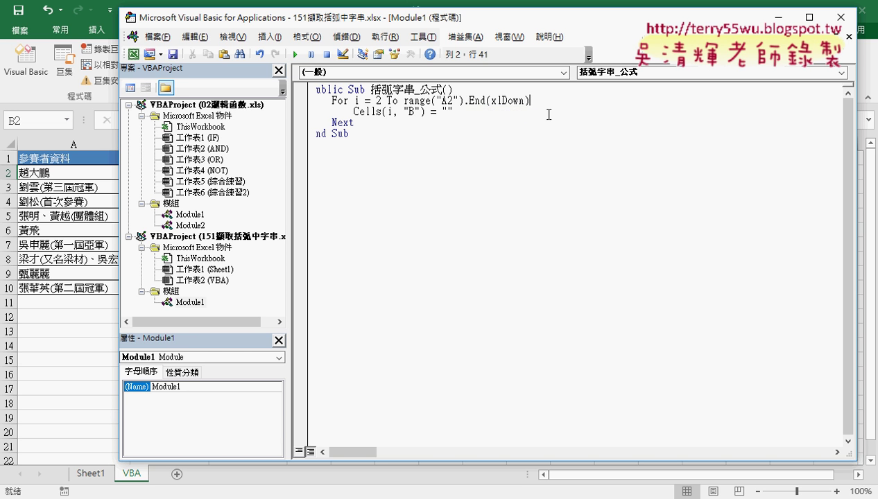
text(.r)
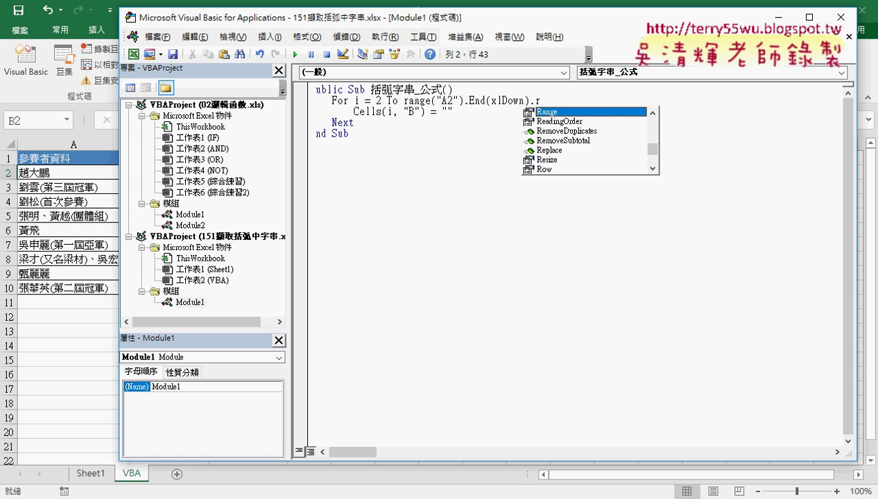
text(ow)
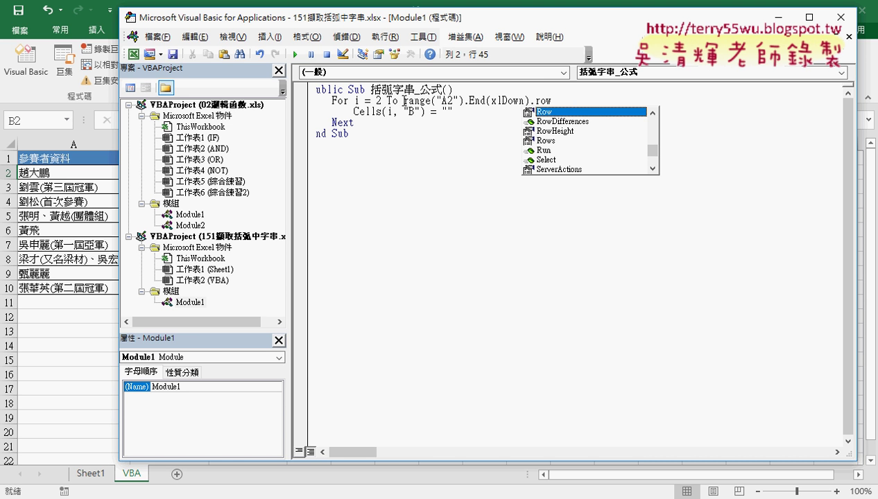
drag(402, 101, 555, 99)
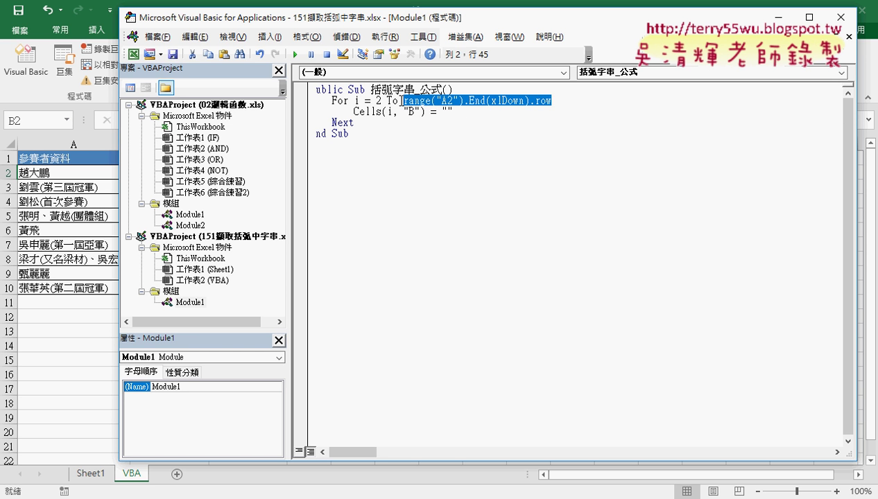
Correct the spelling of Range on line 2 so it reads Range("A2").End(xlDown).Row
click(467, 113)
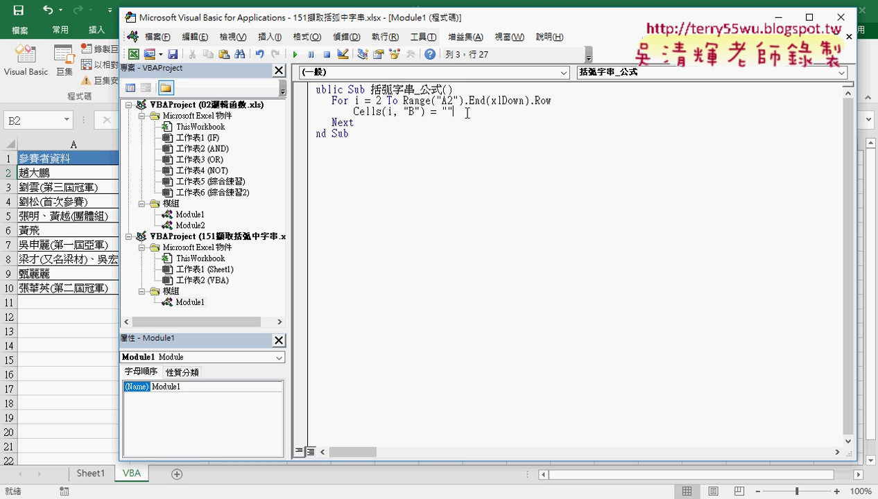
drag(409, 101, 403, 101)
drag(534, 101, 540, 101)
drag(425, 101, 431, 101)
key(Delete)
key(Left)
key(Left)
key(Left)
key(BackSpace)
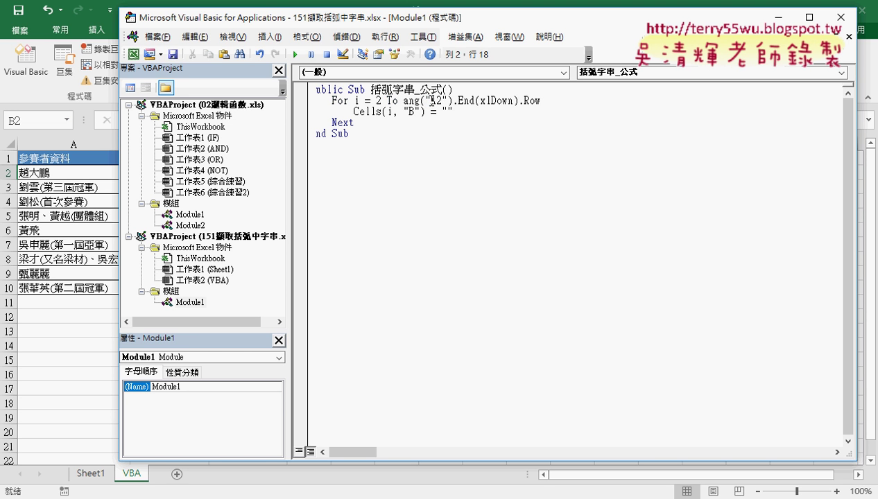
text(r)
drag(523, 101, 528, 102)
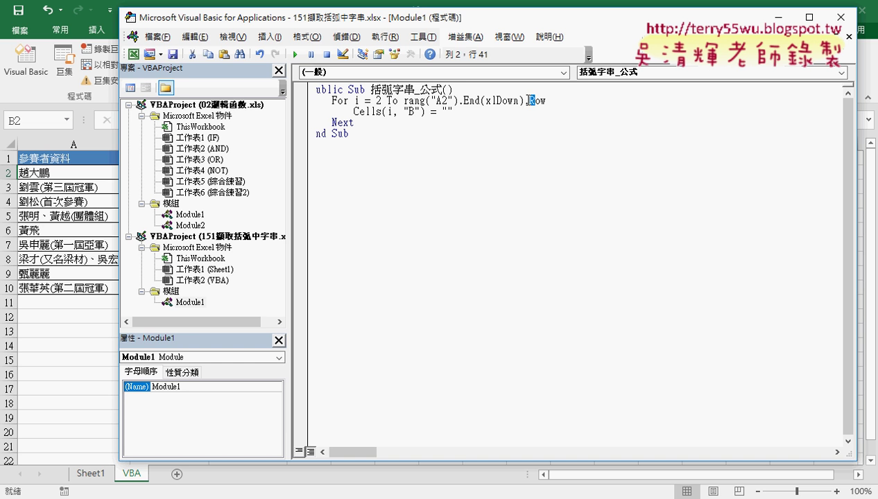
text(r)
click(476, 112)
click(425, 102)
text(e)
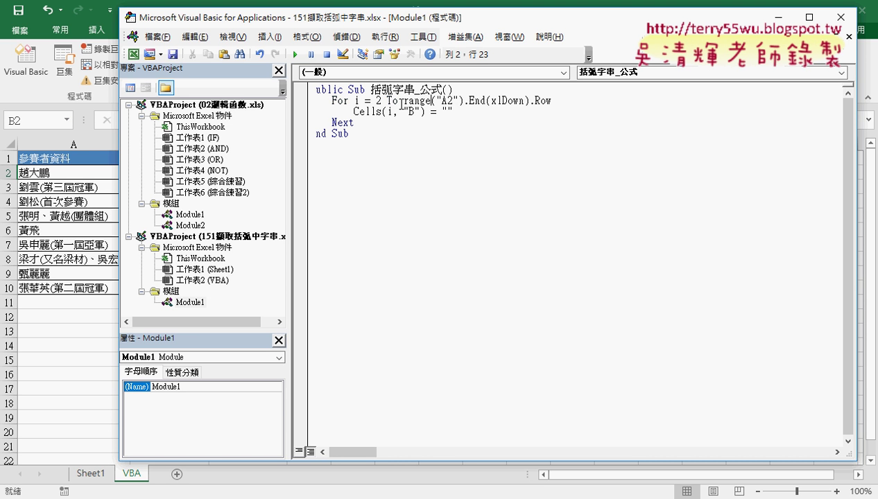
Delete the mistyped letters of Cells on line 3 and select the remaining letter to retype
drag(382, 111, 375, 110)
key(Delete)
key(Left)
key(Left)
key(Left)
key(Left)
key(Delete)
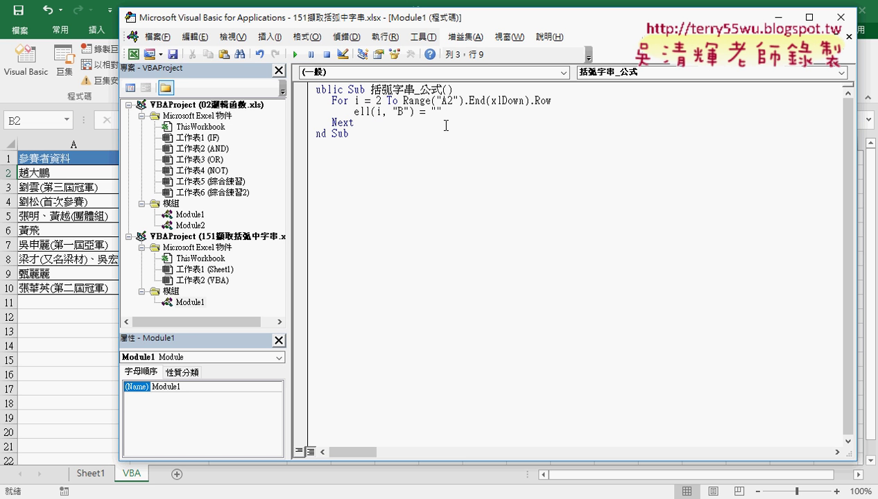
text(c)
click(489, 216)
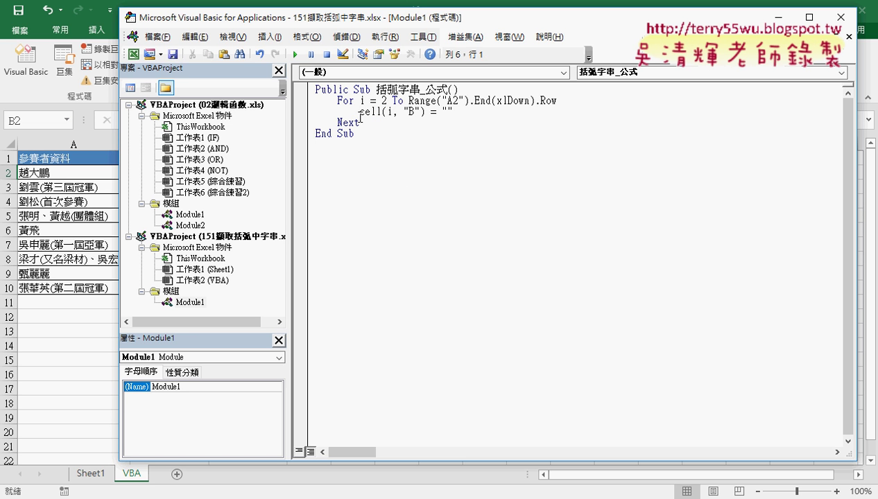
drag(363, 111, 359, 112)
Retype Cells so line 3 reads Cells(i, "B") = ""
text(Cell)
text(s)
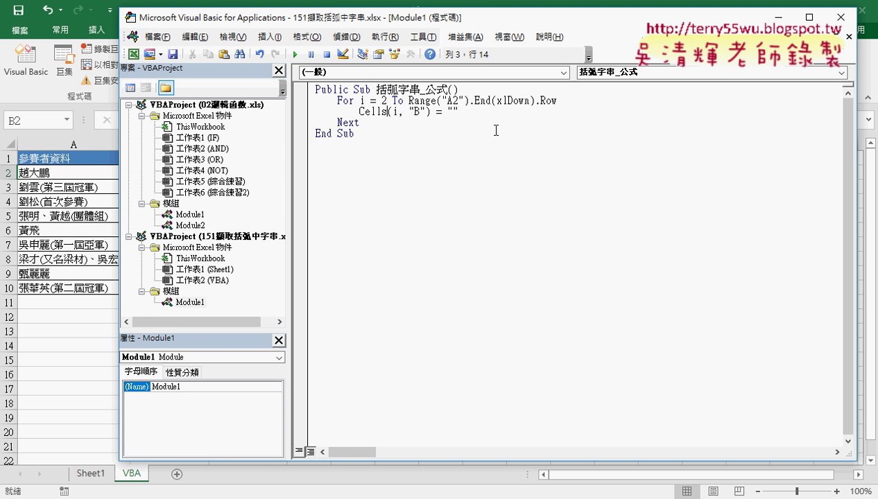
Move the VBA editor aside and clear B2:B10 on the VBA sheet
drag(458, 111, 447, 111)
drag(420, 19, 602, 30)
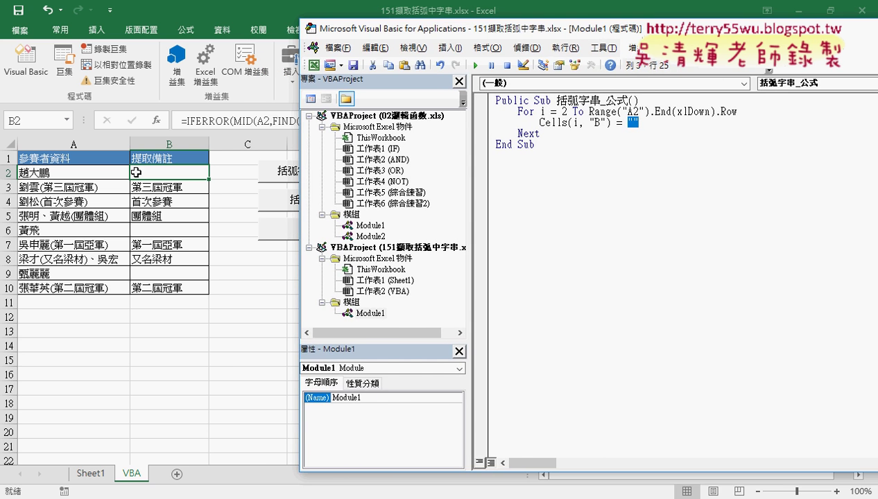
drag(182, 173, 179, 287)
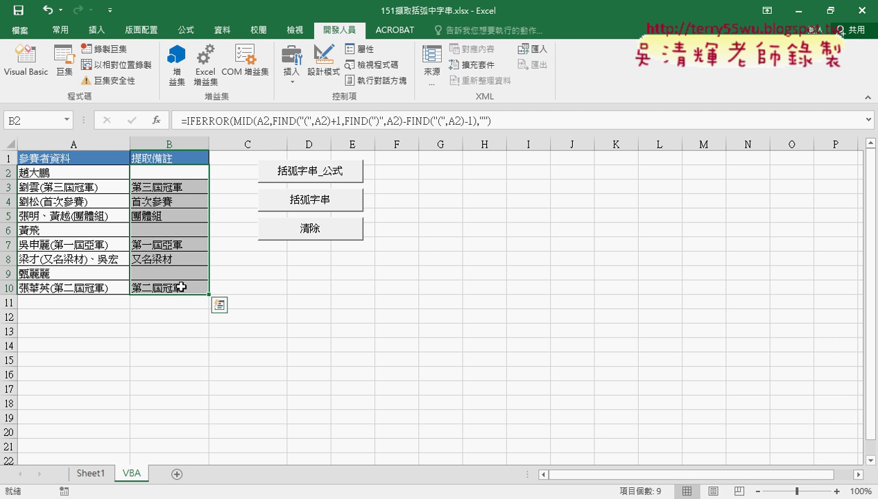
key(Delete)
Copy the IFERROR formula text from cell B2 on Sheet1's formula bar
click(95, 474)
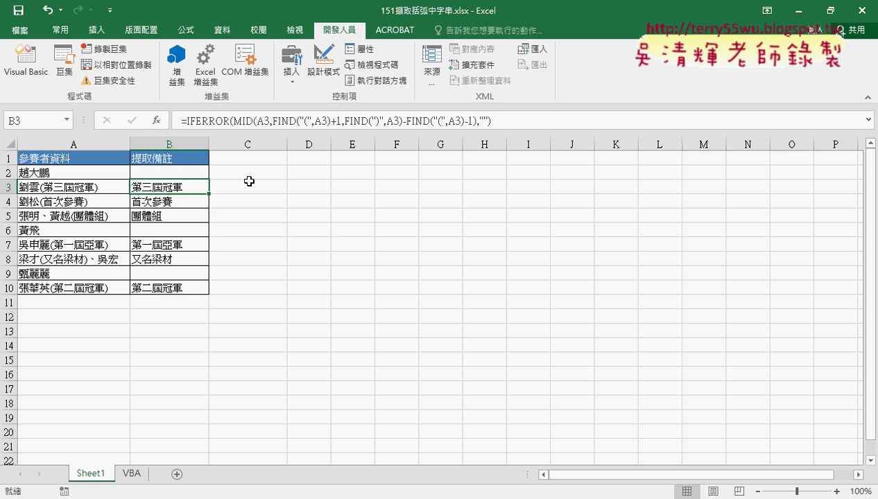
click(180, 171)
click(181, 119)
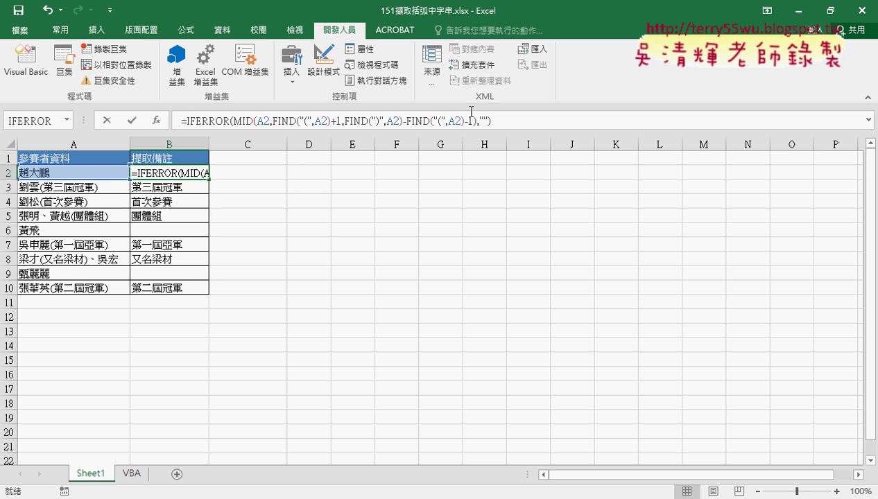
shift+click(499, 121)
right_click(425, 122)
click(452, 150)
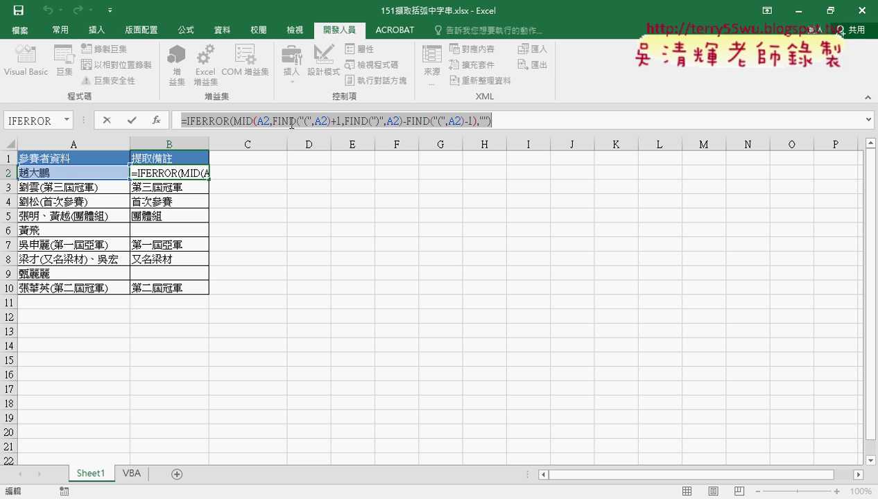
click(108, 120)
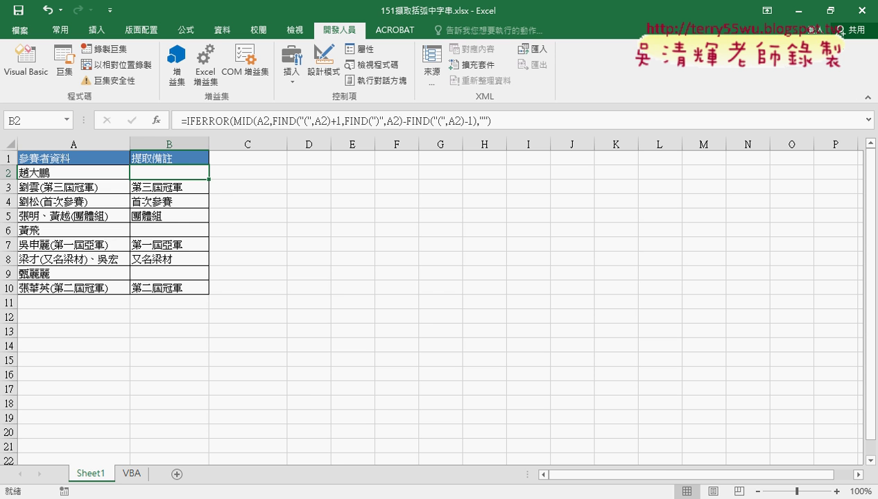
Launch Notepad (記事本) from the Start menu's Windows 附屬應用程式 folder
key(super)
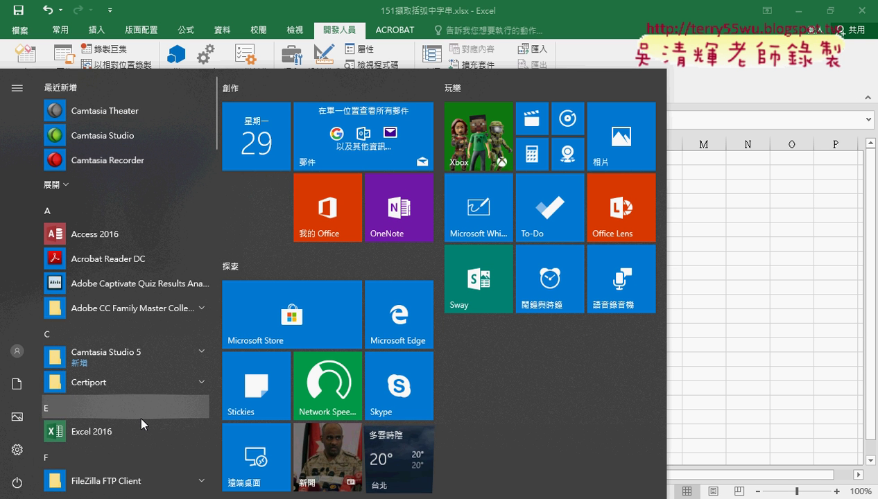
scroll(137, 414, down, 2)
scroll(137, 414, down, 3)
scroll(137, 414, down, 3)
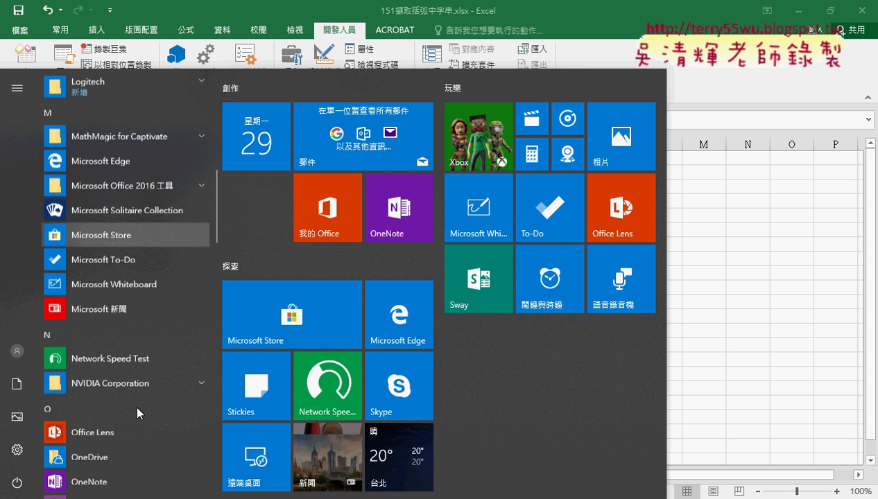
scroll(136, 413, down, 2)
scroll(137, 411, down, 2)
scroll(136, 414, down, 3)
scroll(136, 415, down, 2)
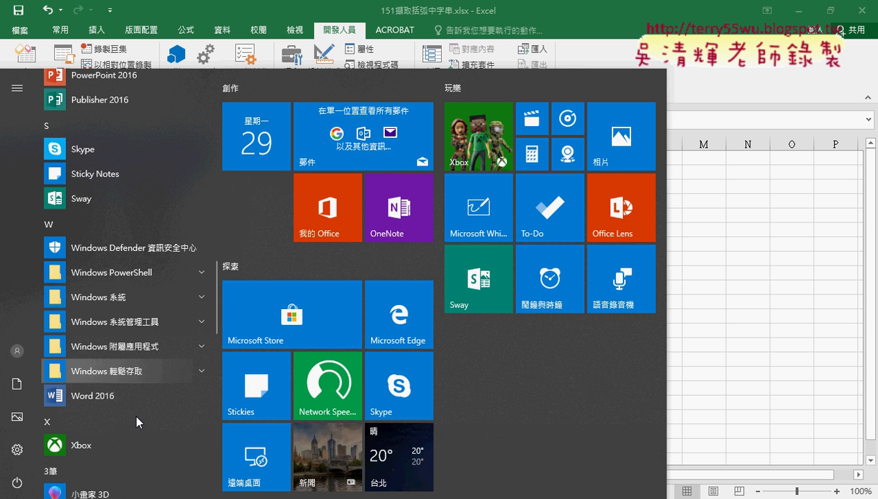
click(147, 347)
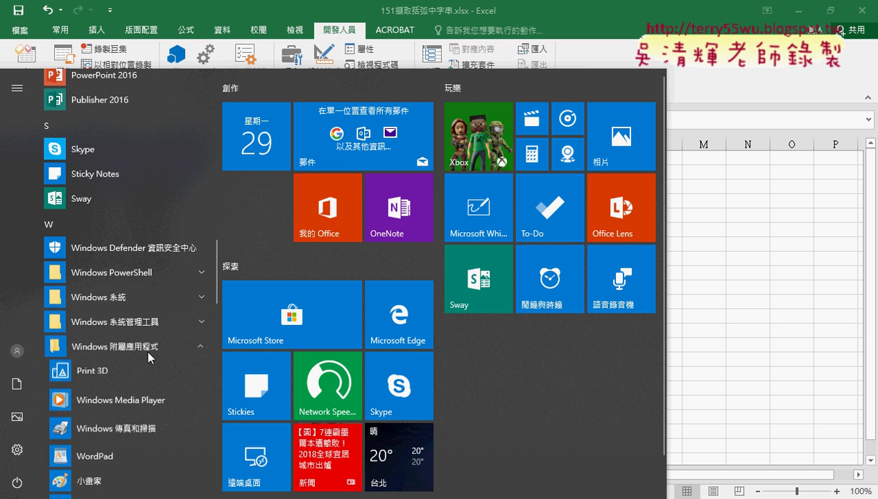
scroll(138, 402, down, 3)
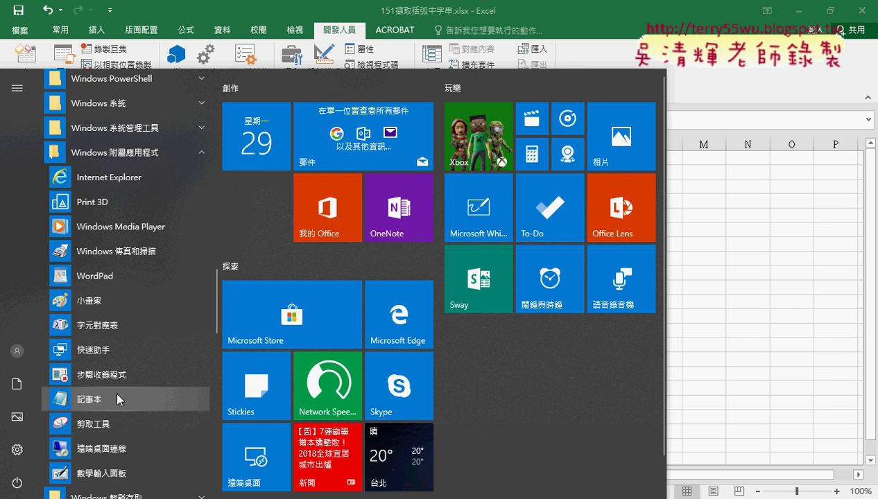
click(116, 397)
Paste the copied B2 formula into Notepad
right_click(217, 258)
click(235, 313)
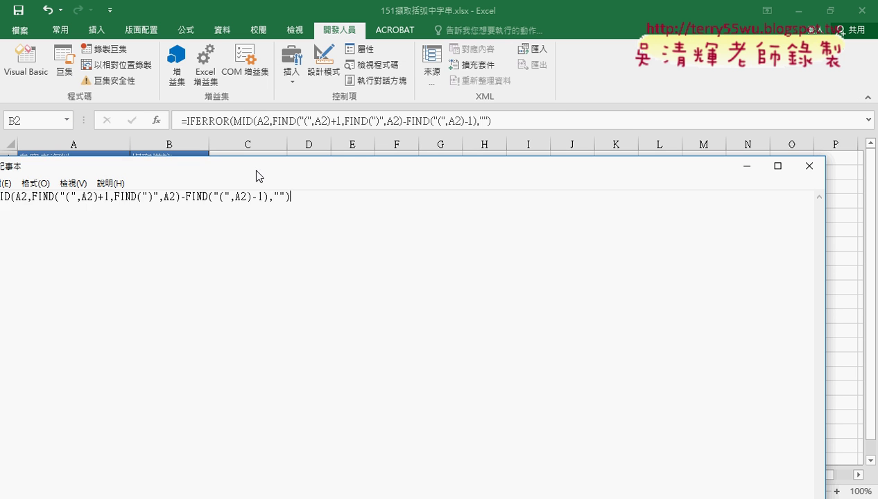
drag(259, 173, 384, 109)
Replace every quotation mark " in the formula with a doubled ""
click(122, 120)
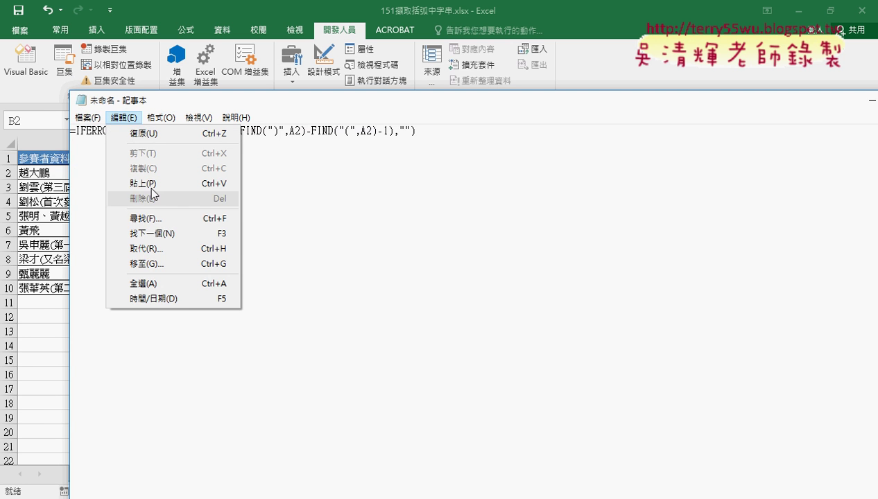
click(156, 261)
text(")
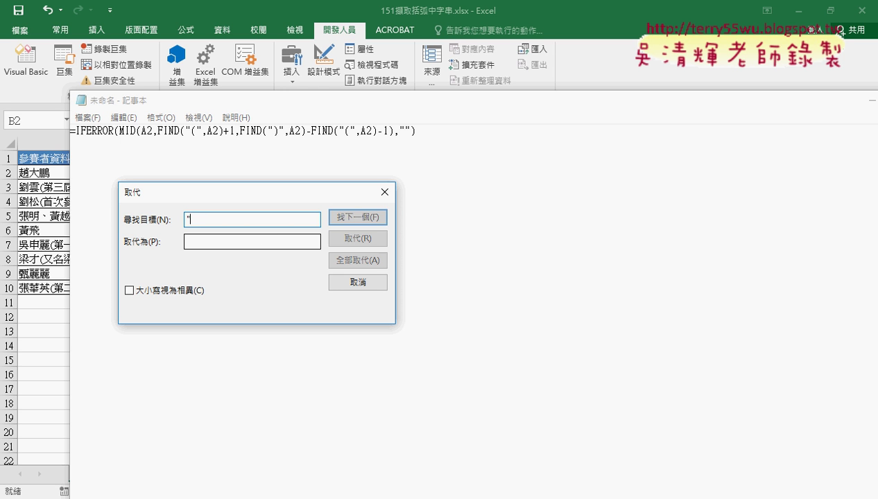
key(Tab)
text(")
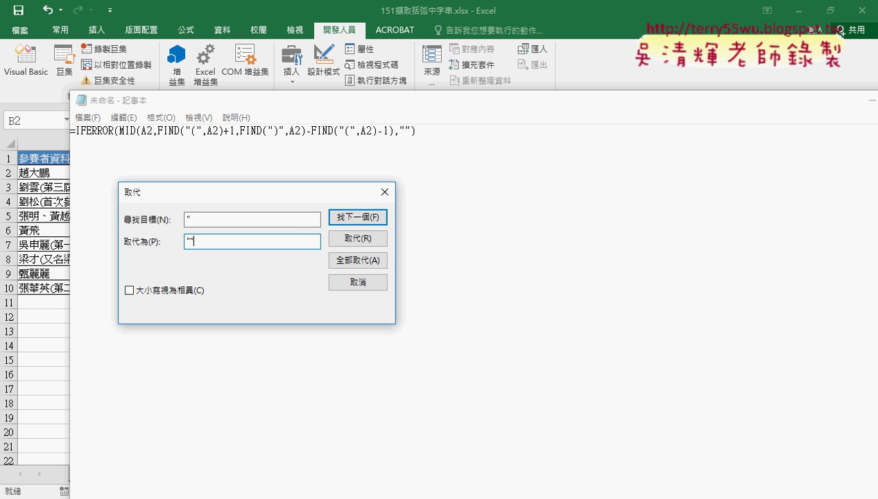
click(359, 261)
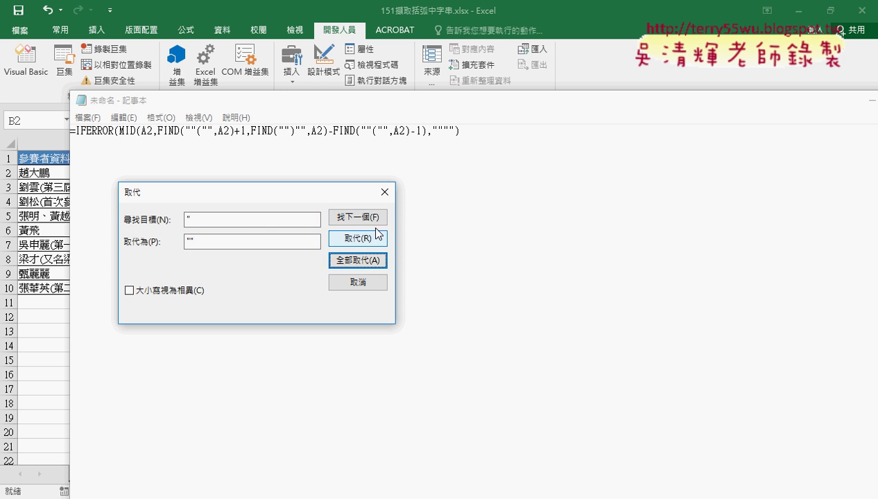
click(385, 192)
Copy the quote-doubled formula line and return to the Visual Basic editor
drag(470, 134, 70, 131)
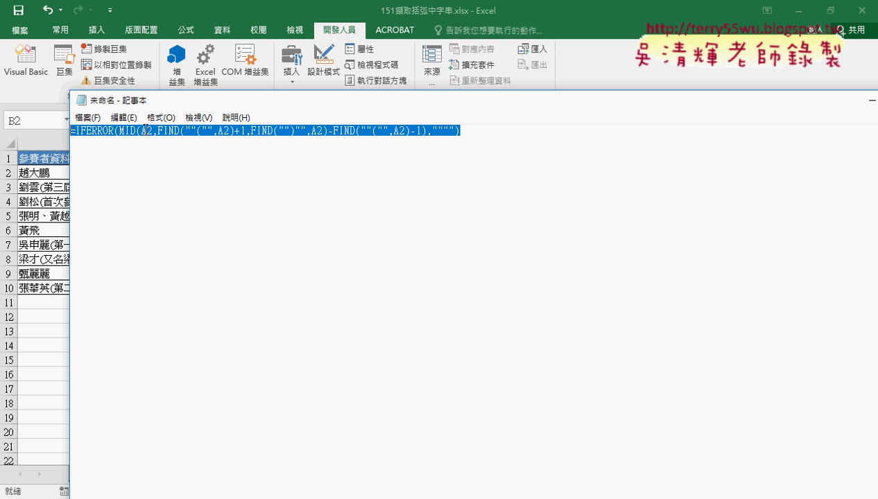
right_click(144, 124)
click(170, 173)
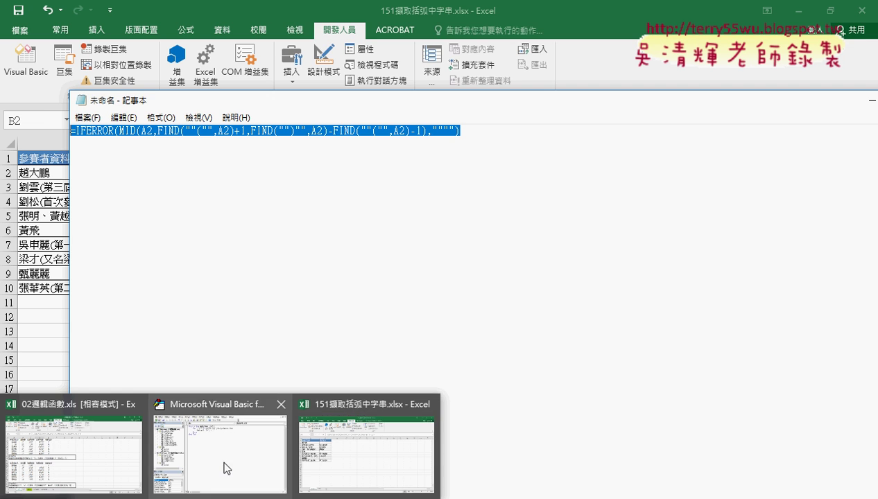
click(225, 466)
Paste the quote-doubled formula into the Cells assignment's quotes and close Notepad
click(636, 123)
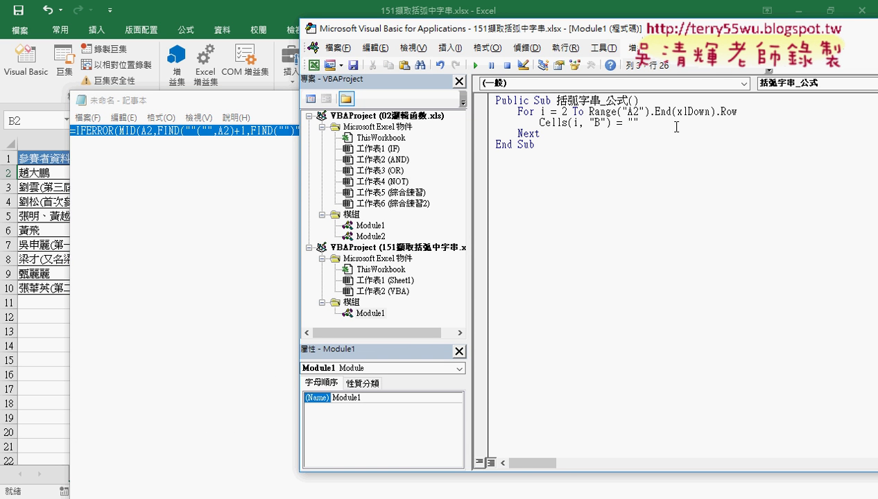
key(ctrl+v)
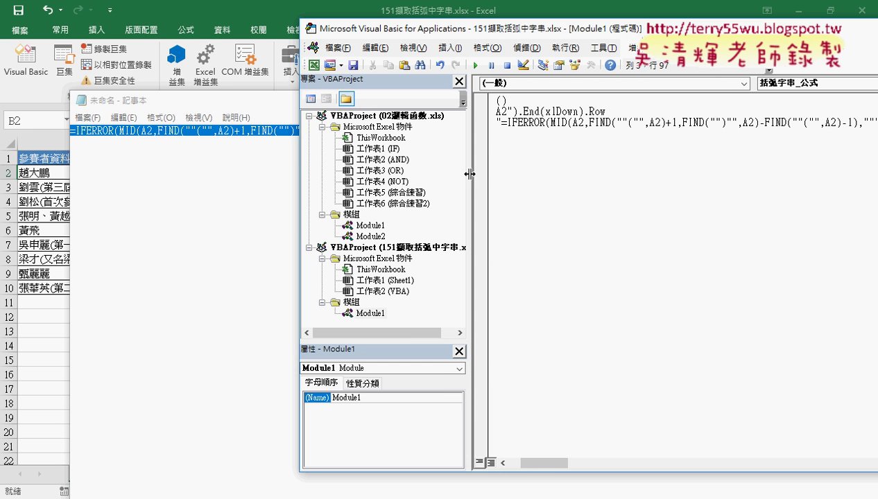
drag(469, 173, 448, 174)
click(261, 102)
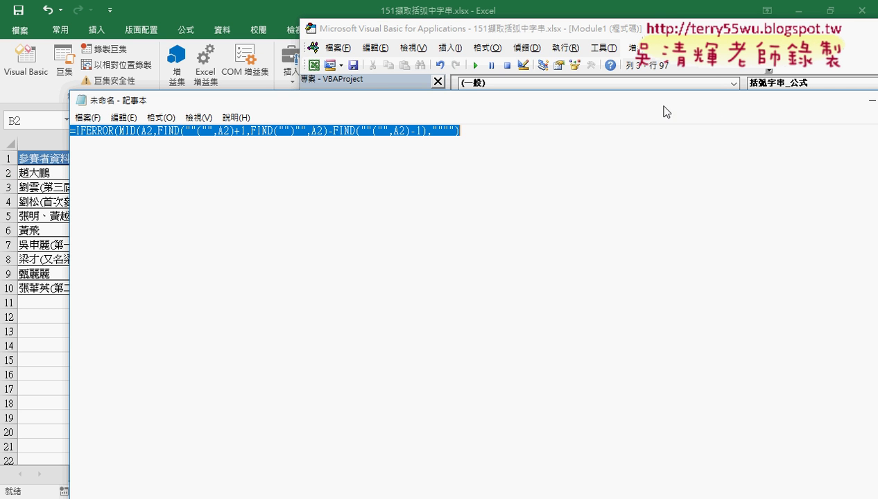
click(859, 100)
Add the missing closing parenthesis after "B" in Cells(i, "B") and run the macro
click(548, 122)
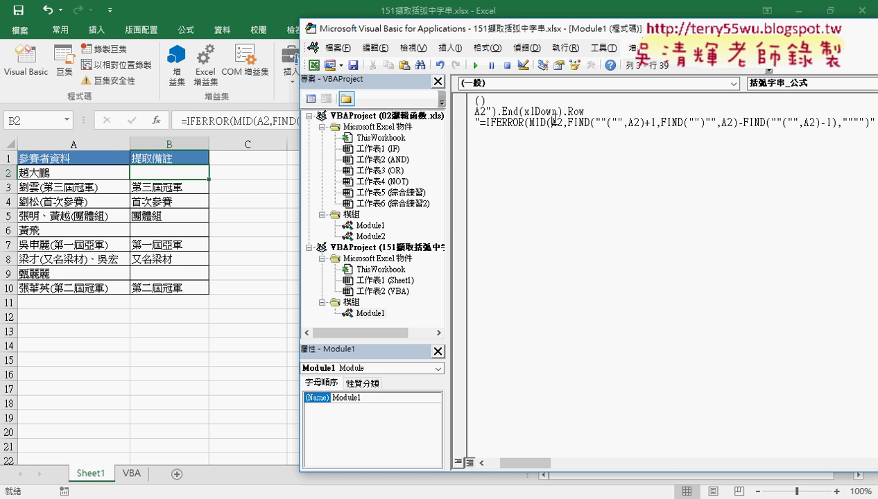
drag(536, 471, 502, 471)
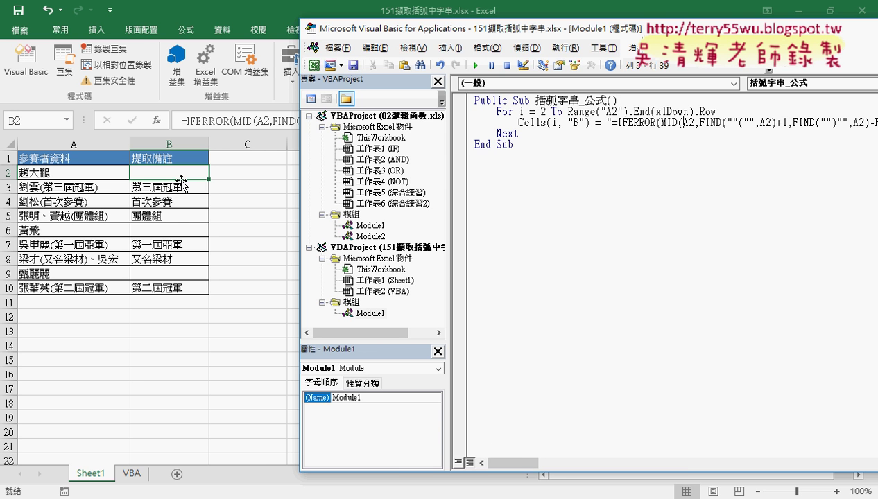
click(131, 478)
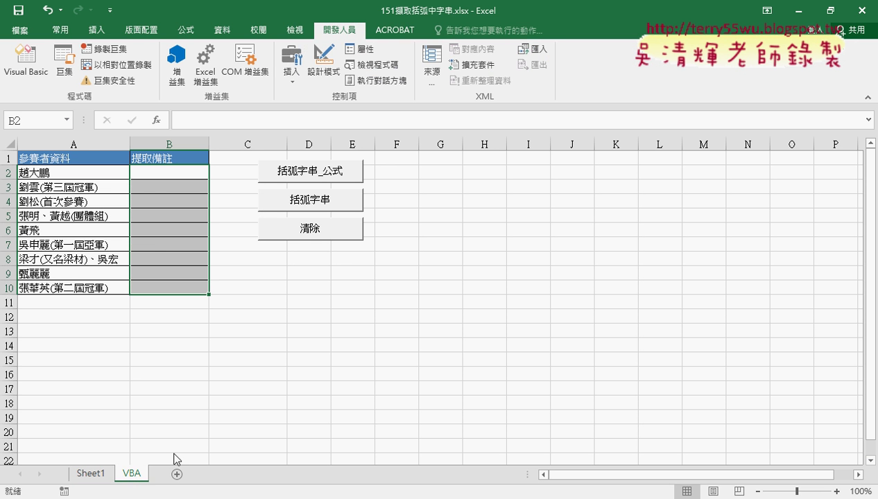
mouse_move(224, 495)
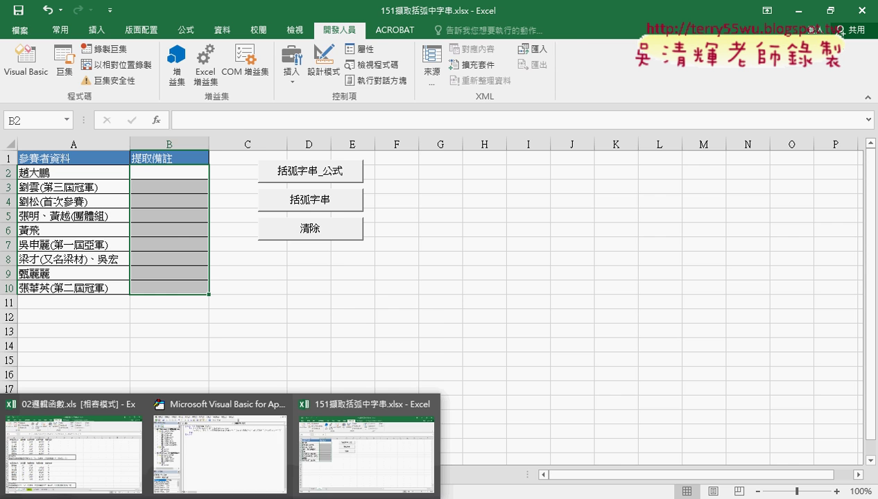
click(226, 466)
text())
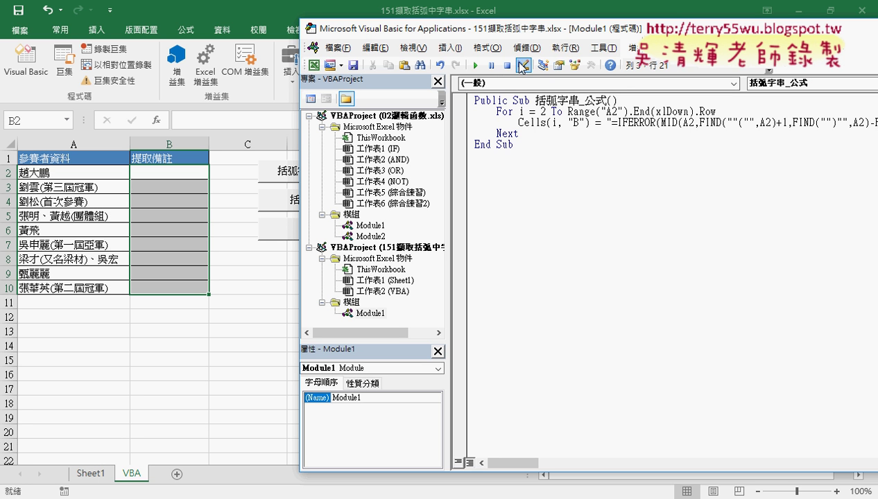
click(476, 65)
Check the formulas in B2, B3 and B4, which all still refer to A2
click(183, 174)
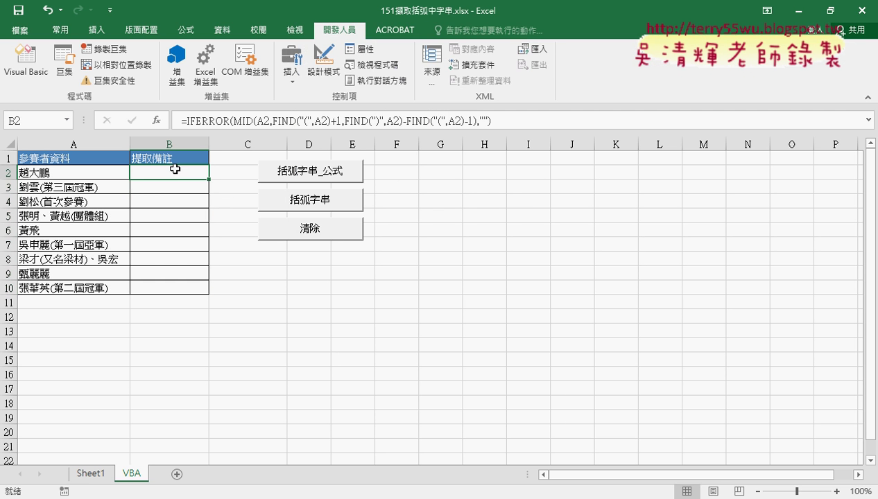
click(173, 186)
click(178, 198)
click(183, 171)
Rewrite the first A2 in the formula string as A" & i & "
mouse_move(228, 496)
click(230, 477)
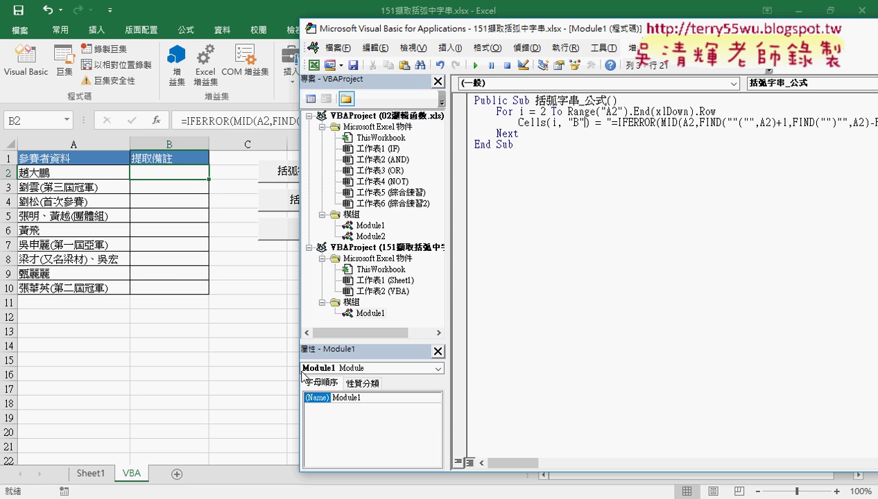
drag(514, 34, 238, 51)
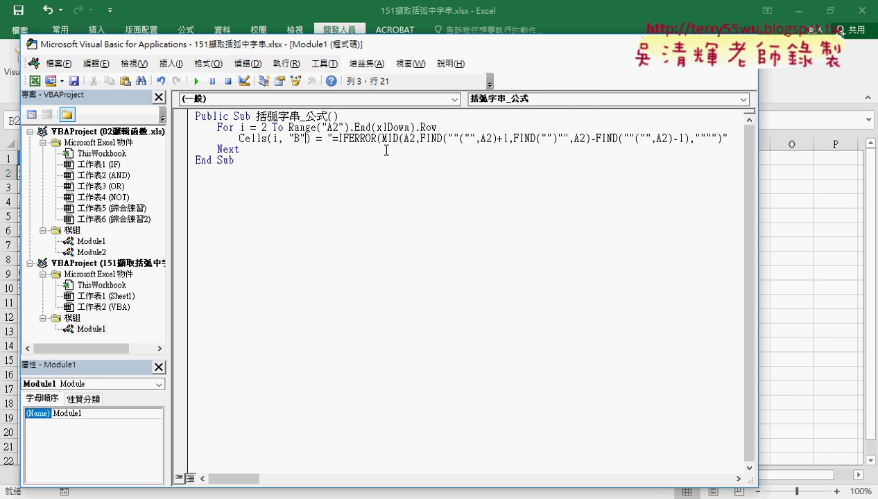
drag(409, 138, 414, 139)
text("")
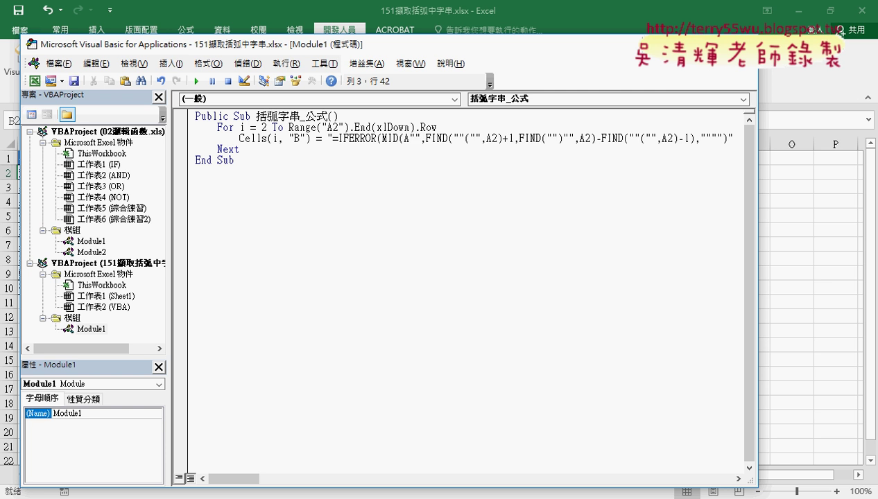
click(411, 139)
text(&&)
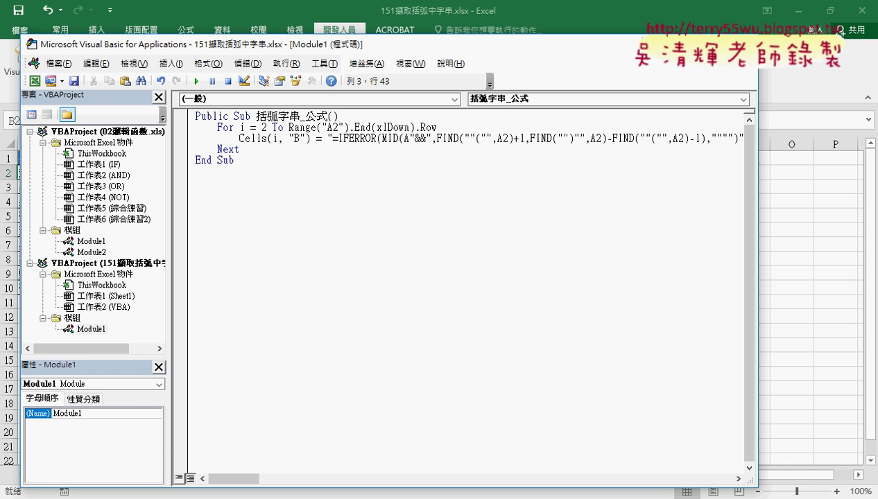
click(420, 137)
text(i)
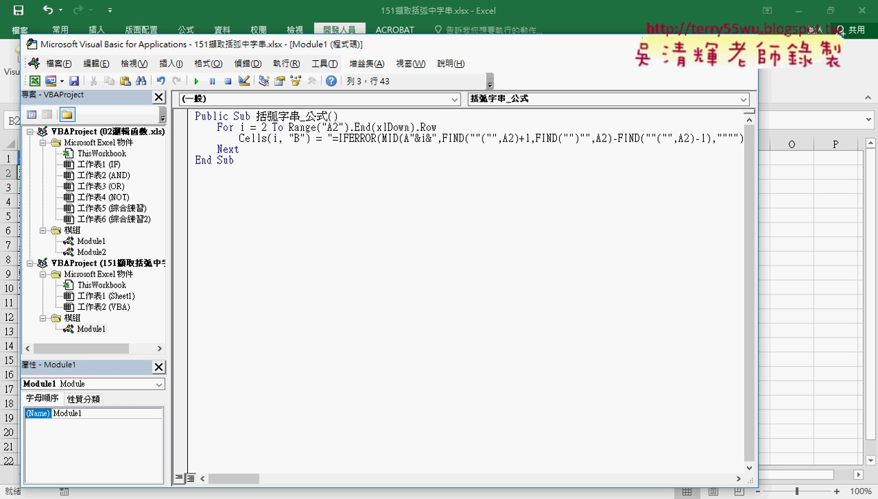
key(Left)
key(Left)
key(Right)
key(Right)
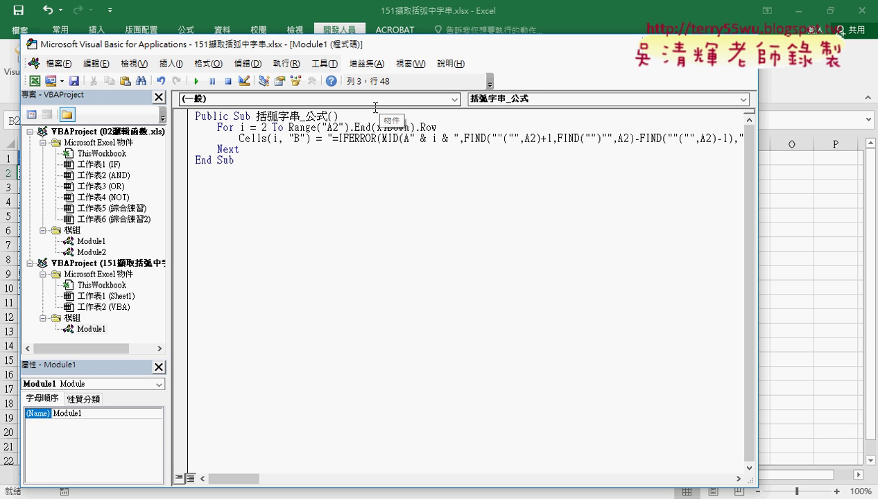
Review the formula's parts and copy the " & i & " row-variable piece
drag(410, 137, 458, 137)
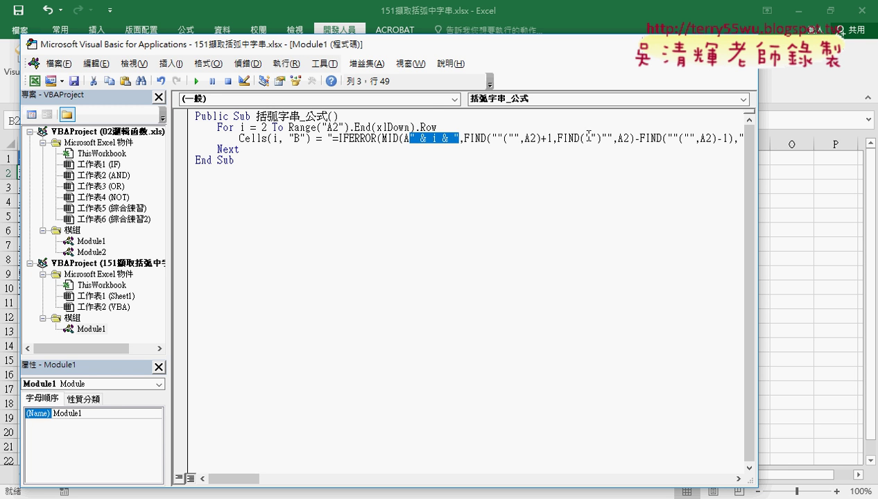
key(Up)
drag(414, 138, 326, 138)
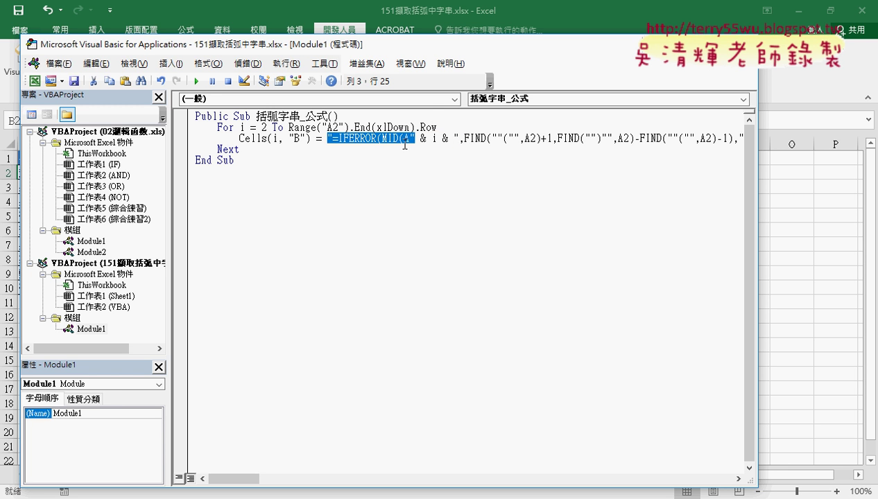
drag(455, 138, 546, 138)
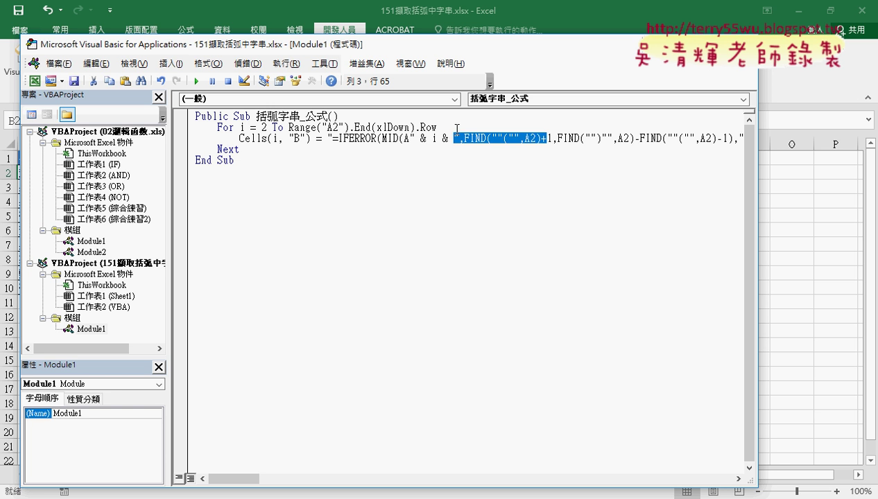
double_click(434, 138)
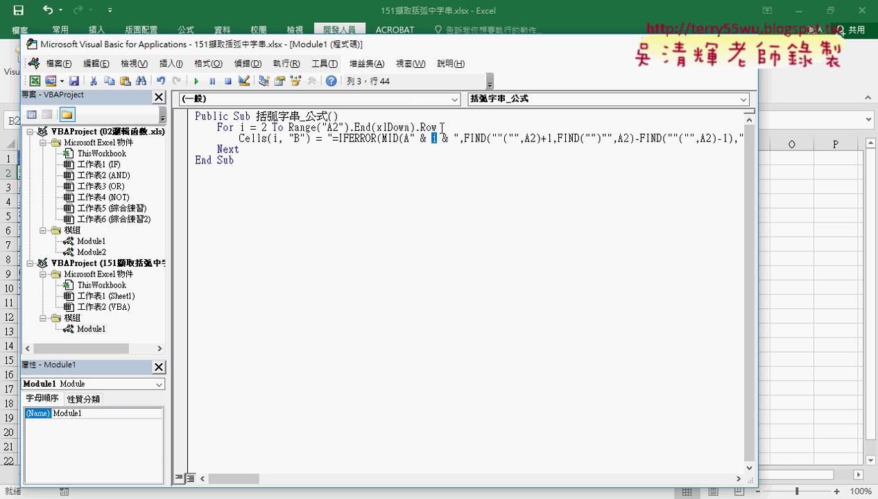
drag(410, 138, 459, 138)
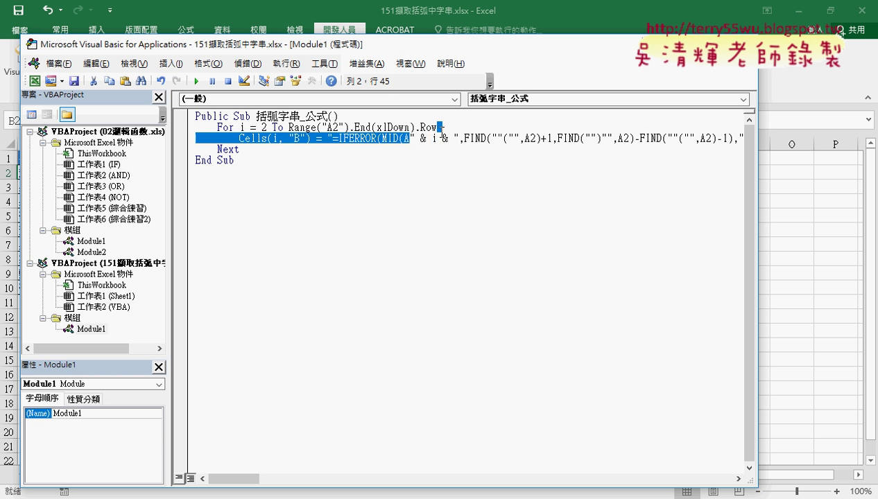
right_click(441, 138)
click(470, 162)
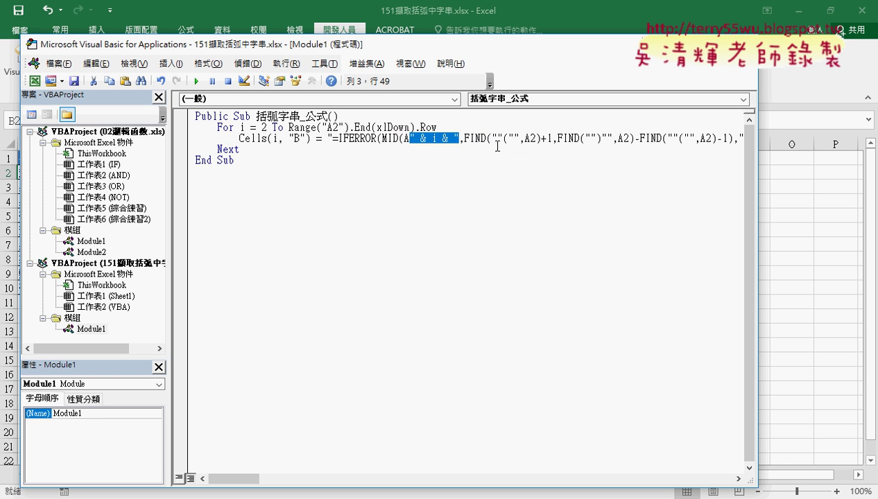
Replace the 2 in each remaining A2 reference with " & i & "
click(531, 140)
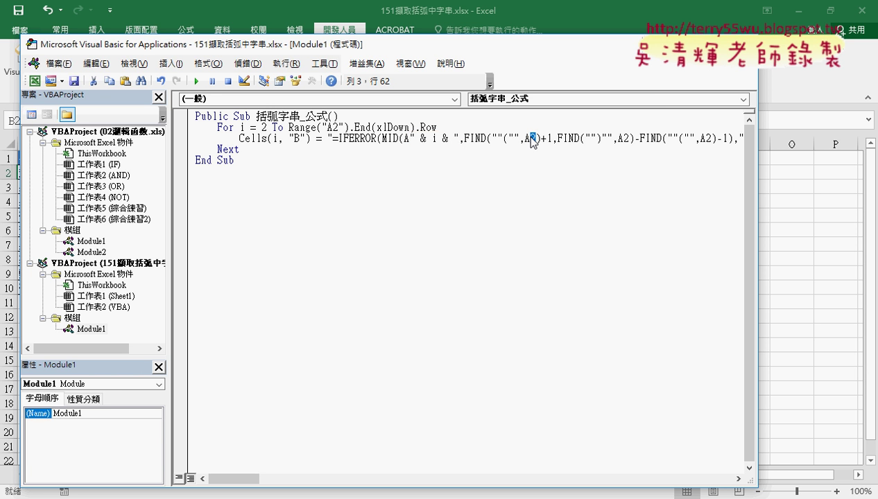
key(ctrl+v)
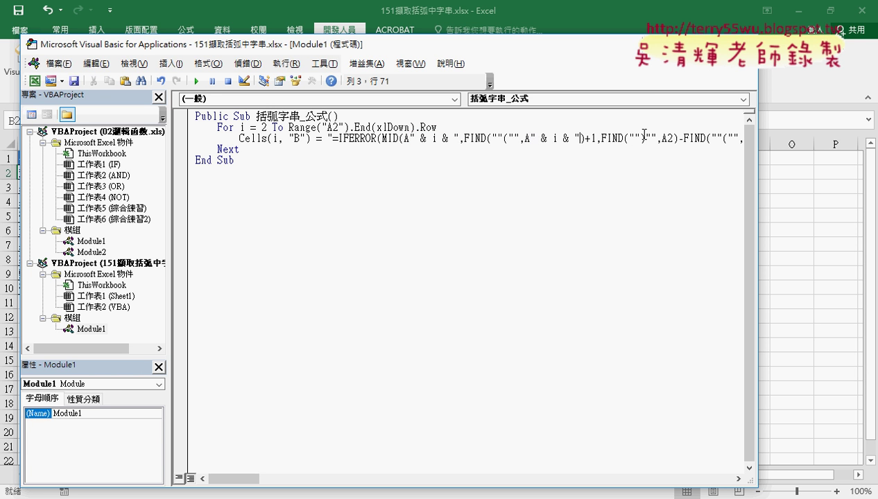
drag(666, 139, 673, 139)
text(" & i & ")
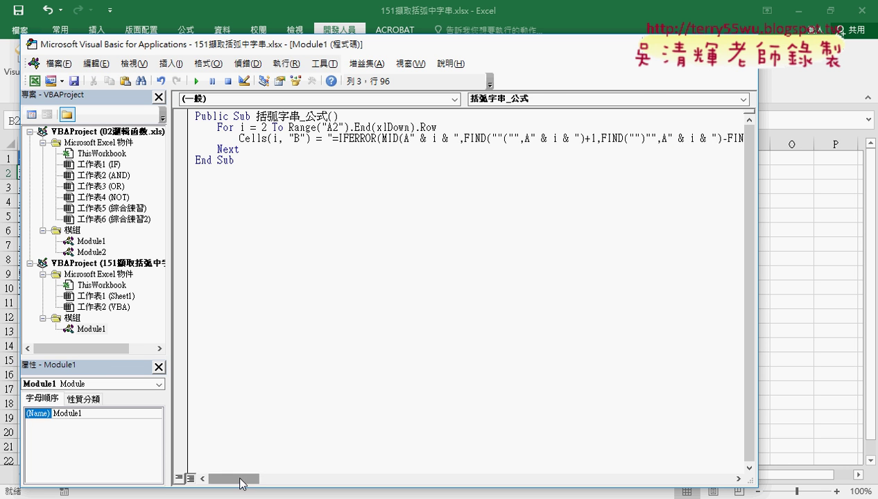
drag(241, 478, 255, 479)
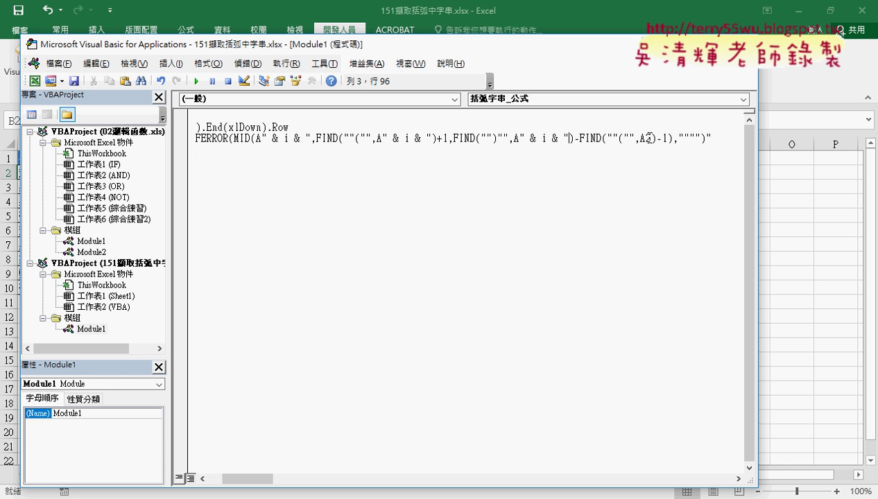
drag(640, 138, 647, 138)
text(" & i & ")
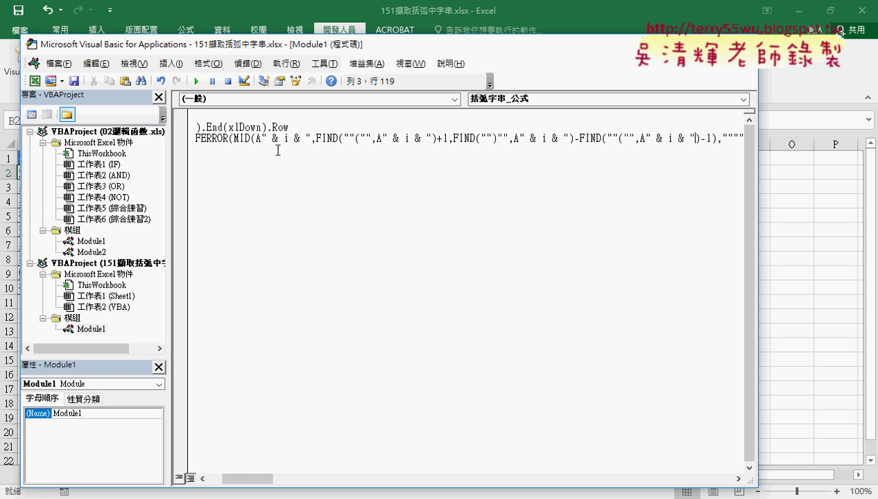
drag(269, 478, 253, 478)
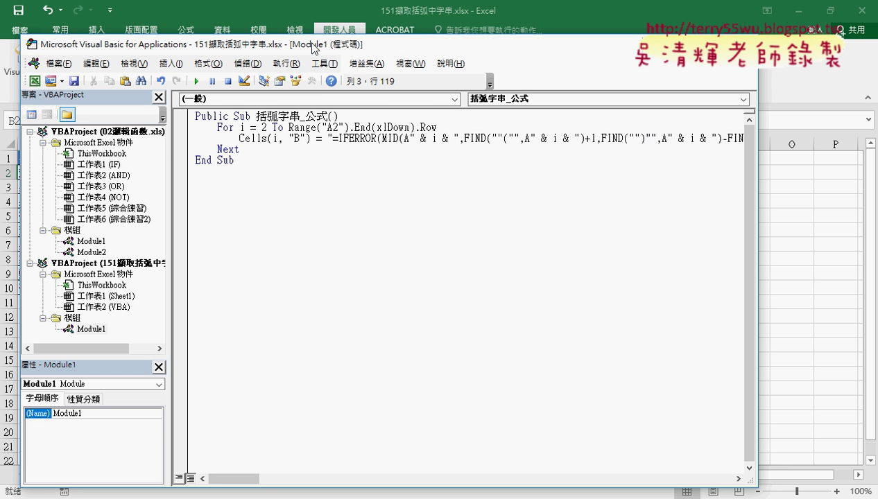
drag(316, 43, 536, 33)
Run the updated macro, confirm row-specific formulas in B2 and B3, and select the macro code
click(511, 123)
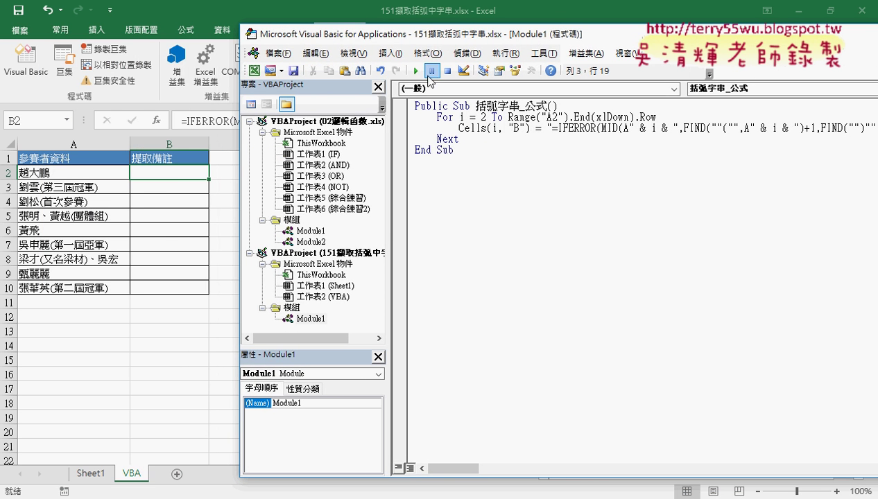
click(416, 71)
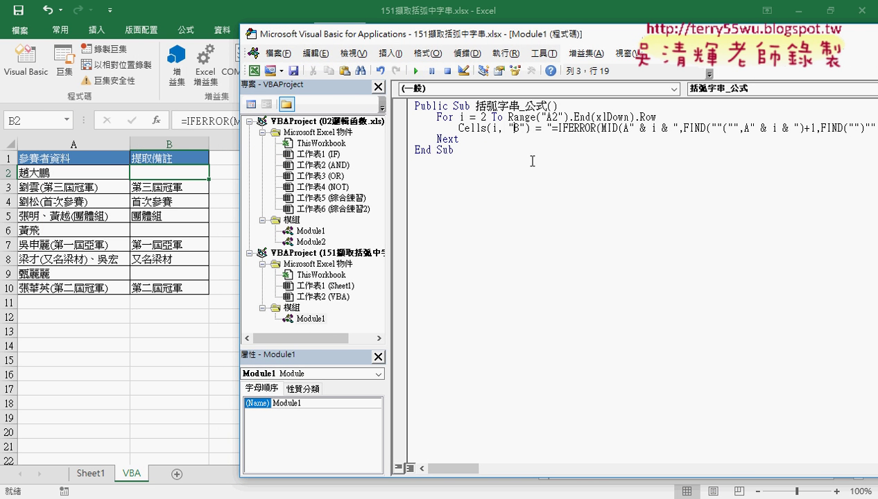
click(148, 194)
click(157, 171)
click(160, 186)
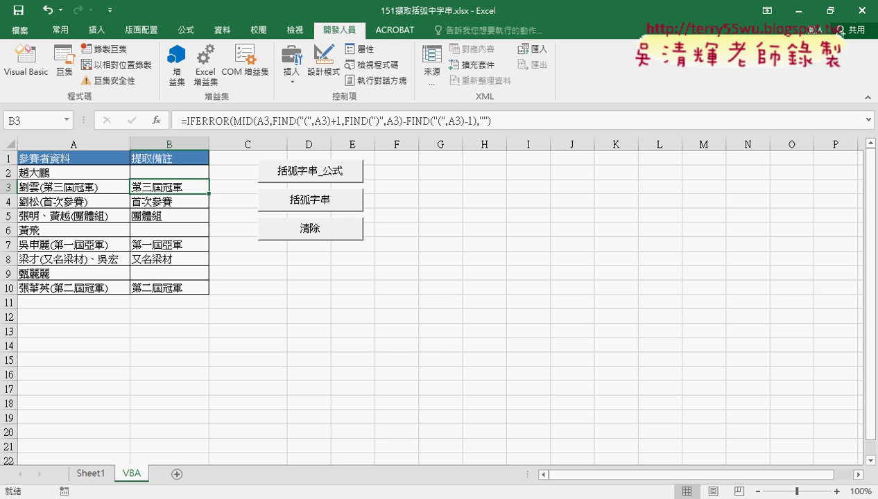
click(237, 470)
mouse_move(454, 151)
mouse_down()
mouse_move(399, 115)
mouse_move(432, 170)
mouse_up()
Duplicate the macro as 清除, making its Cells(i, "B") line assign an empty string
key(ctrl+c)
click(437, 187)
key(ctrl+v)
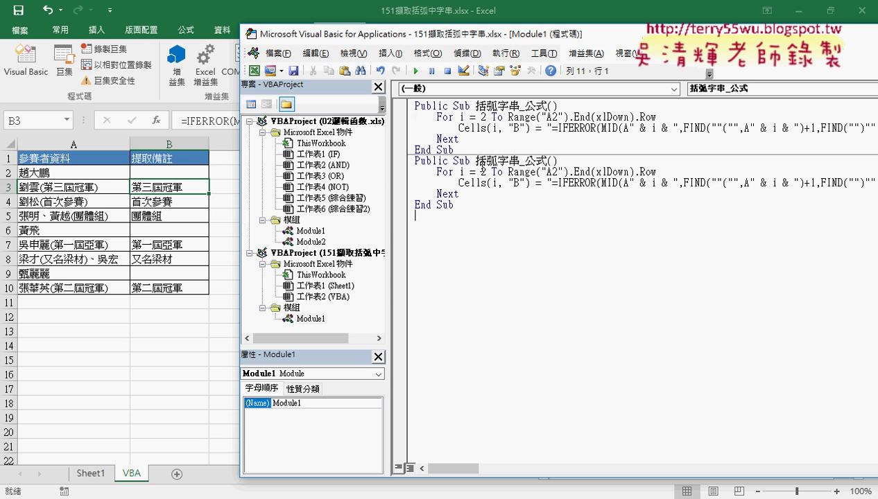
drag(476, 161, 546, 159)
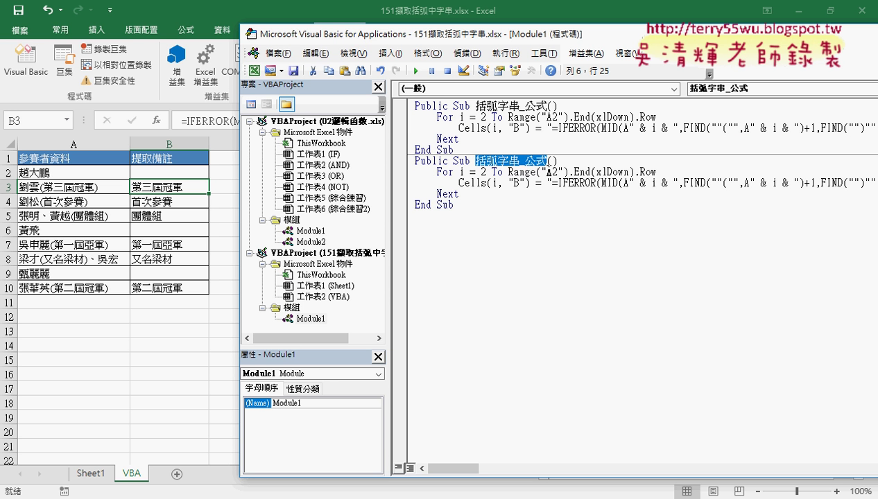
text(清)
text(除)
key(Return)
key(Down)
key(Down)
key(Right)
key(Right)
key(Right)
key(Right)
key(Right)
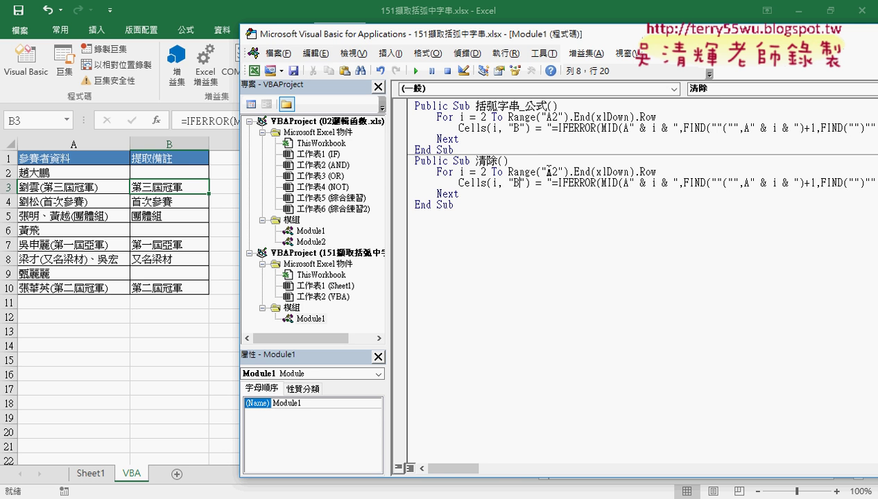
key(Right)
key(Right)
key(Right)
key(Right)
key(Right)
key(shift+End)
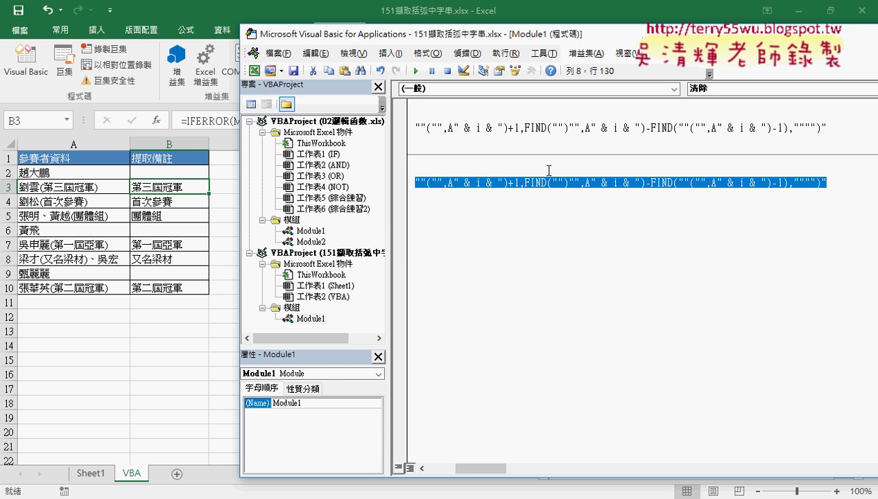
text("B") =)
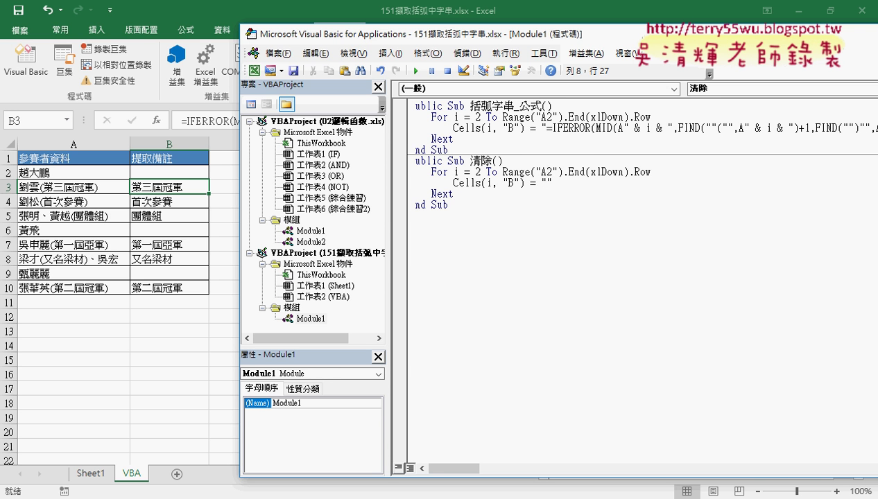
key(Down)
Run 括弧字串_公式, then 清除, then 括弧字串_公式 again to fill, clear and refill column B
click(414, 72)
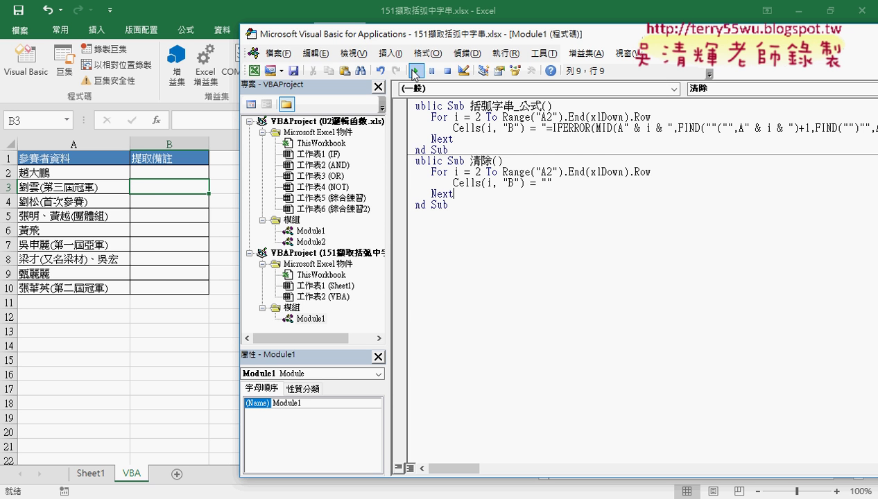
click(468, 127)
click(414, 71)
click(458, 182)
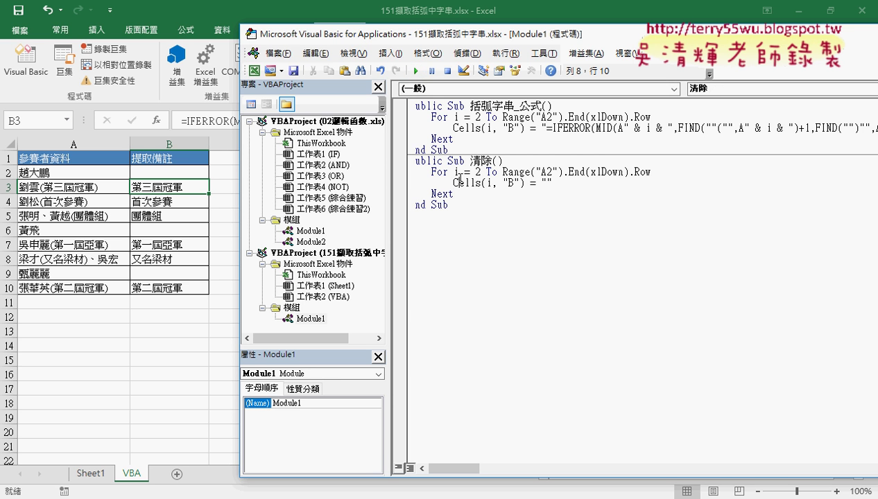
click(416, 72)
click(462, 127)
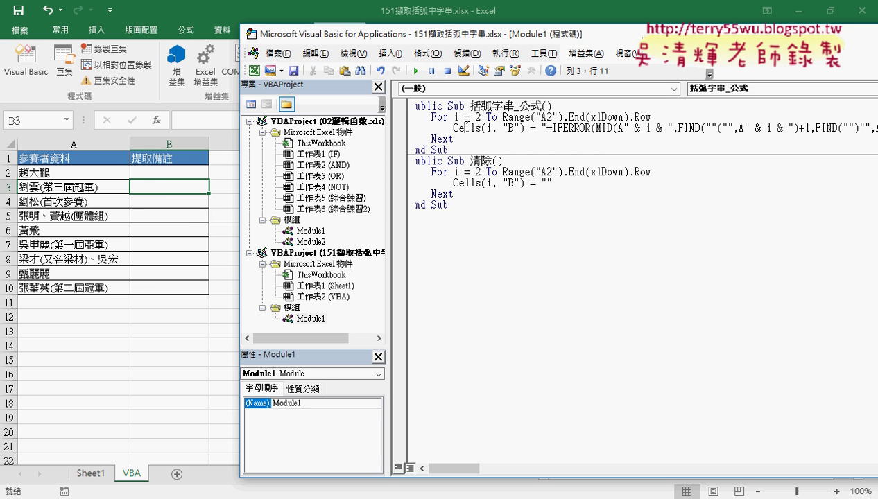
click(416, 71)
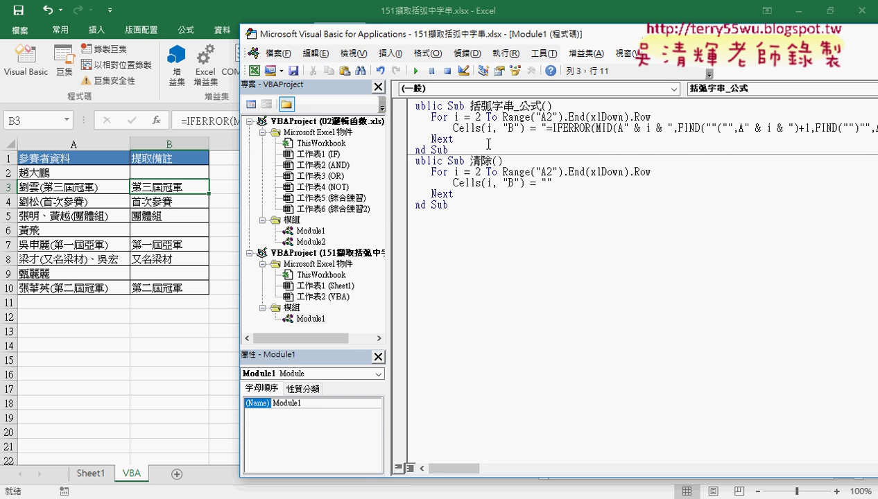
mouse_move(303, 34)
mouse_down()
mouse_move(337, 183)
mouse_move(301, 47)
mouse_up()
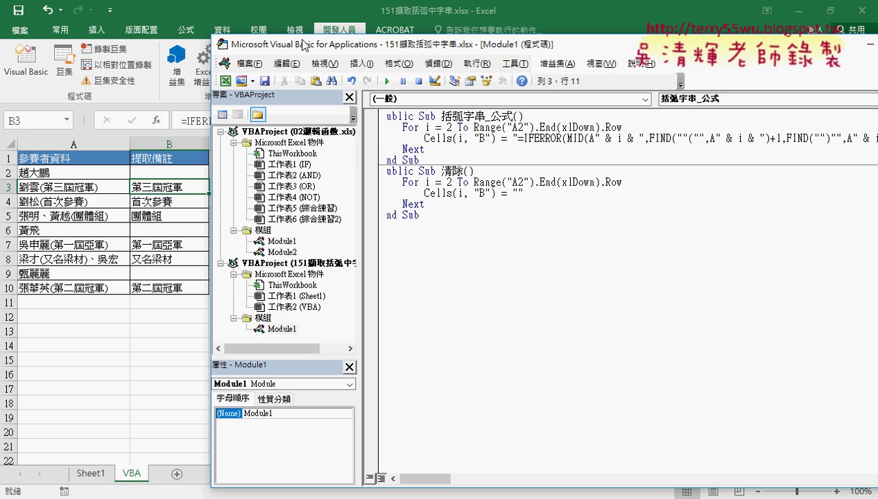
Copy the 括弧字串_公式 procedure and paste a duplicate below the last End Sub
mouse_move(329, 36)
mouse_down()
mouse_move(328, 77)
mouse_move(340, 28)
mouse_up()
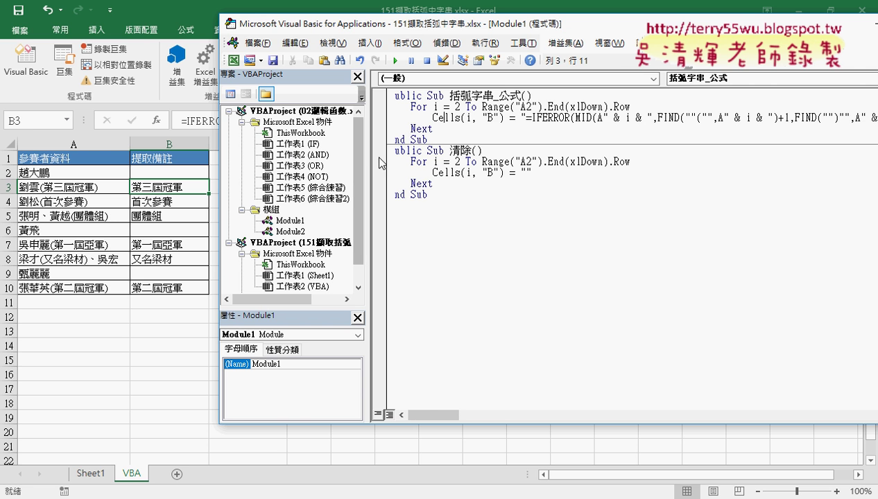
drag(414, 138, 406, 97)
key(ctrl+c)
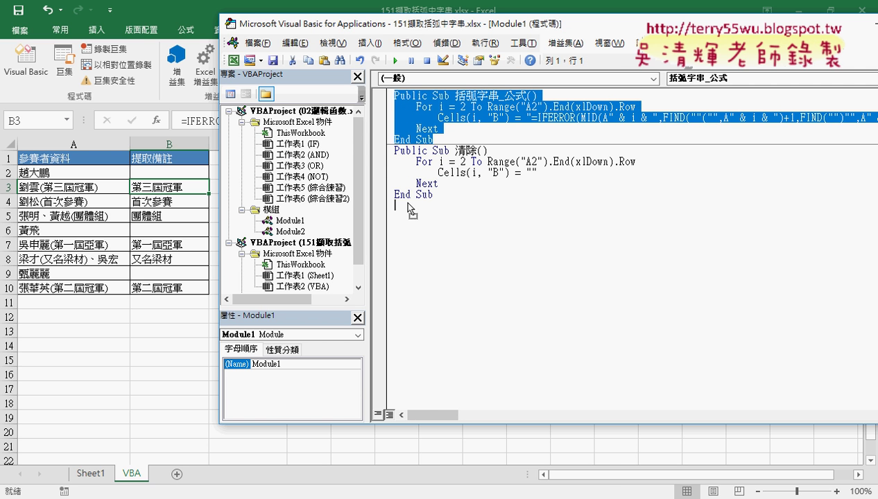
click(405, 205)
key(ctrl+v)
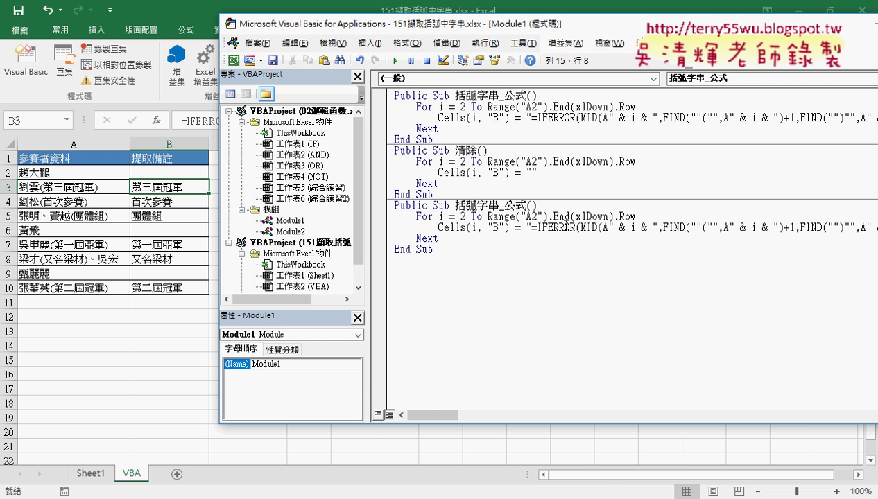
Make the copy assign "" to Cells(i, "B"), rename it 括弧字串, and add a blank line after For
click(523, 227)
key(Right)
key(shift+End)
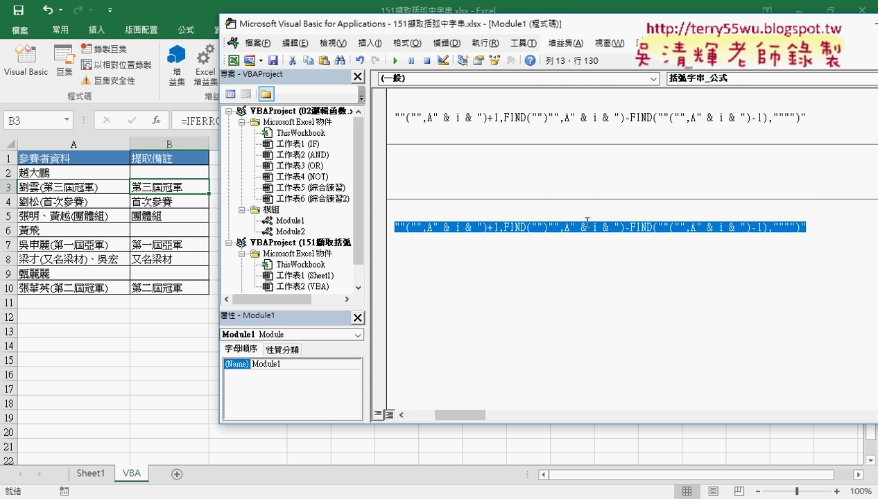
key(Delete)
text("B") =)
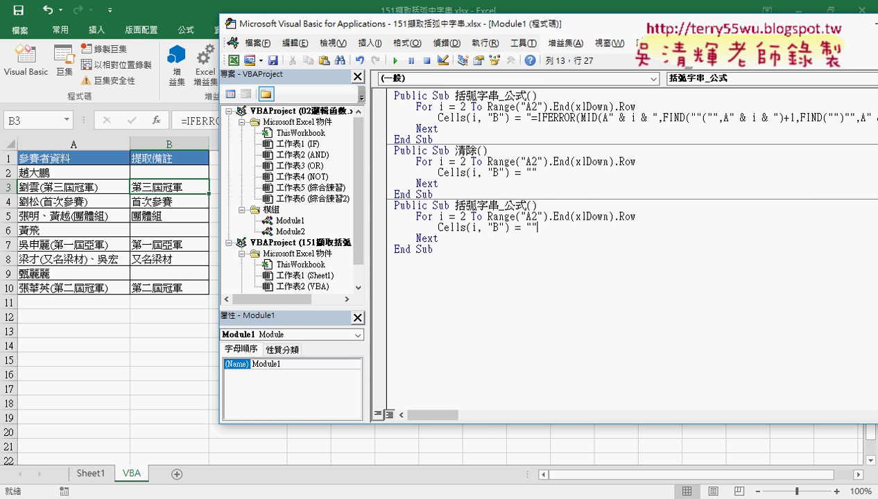
key(Up)
key(Up)
key(BackSpace)
key(BackSpace)
key(BackSpace)
key(Down)
key(End)
key(Return)
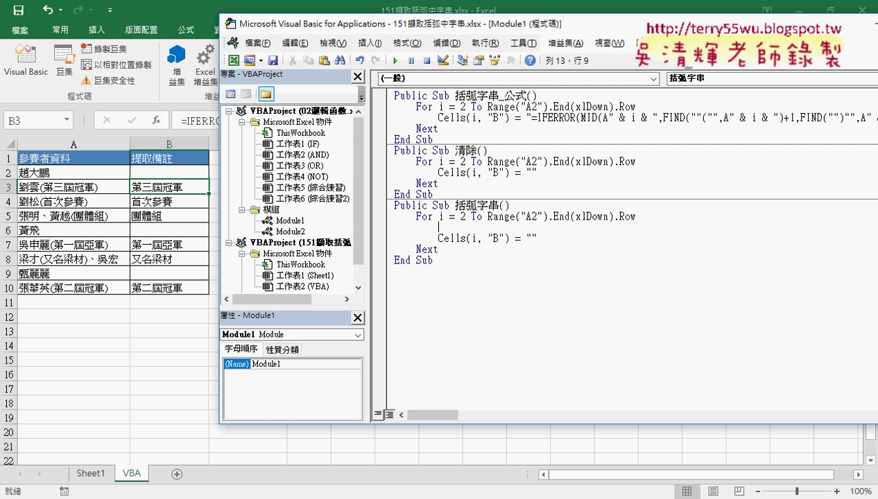
Type a=vba.InStr( on the blank line and put the caret back on InStr
text(x)
key(BackSpace)
text(a)
text(=)
text(v)
text(ba)
text(.)
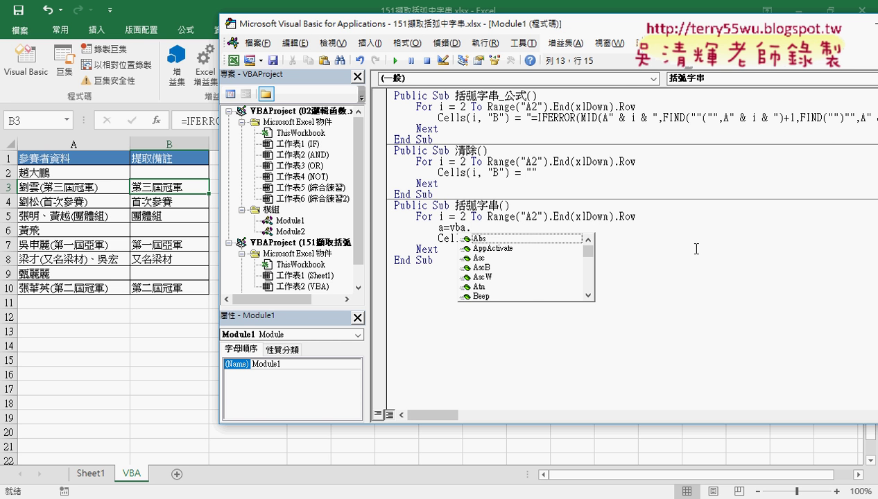
mouse_move(586, 251)
mouse_down()
mouse_move(589, 268)
mouse_move(589, 250)
mouse_up()
text(ins)
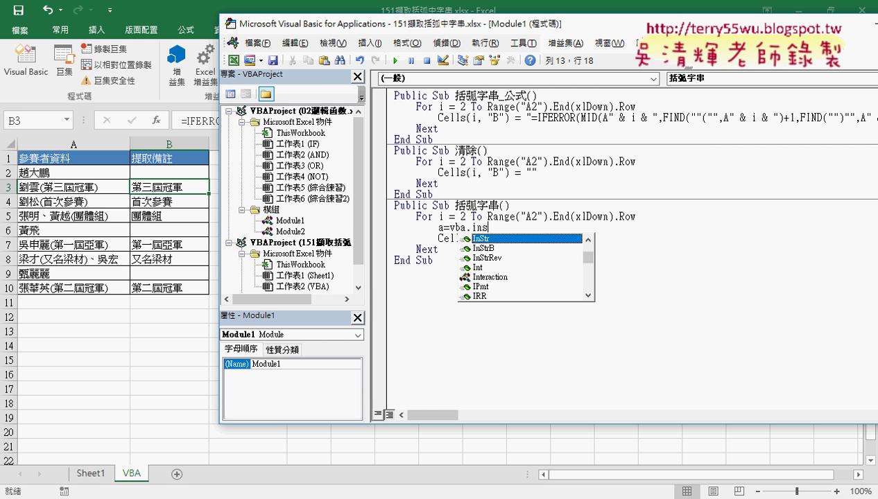
text(tr)
text(()
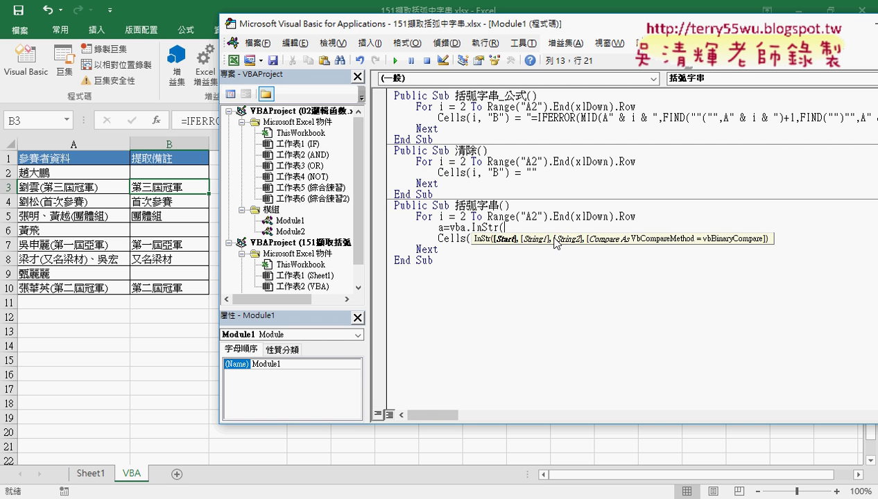
key(Left)
key(Left)
key(Left)
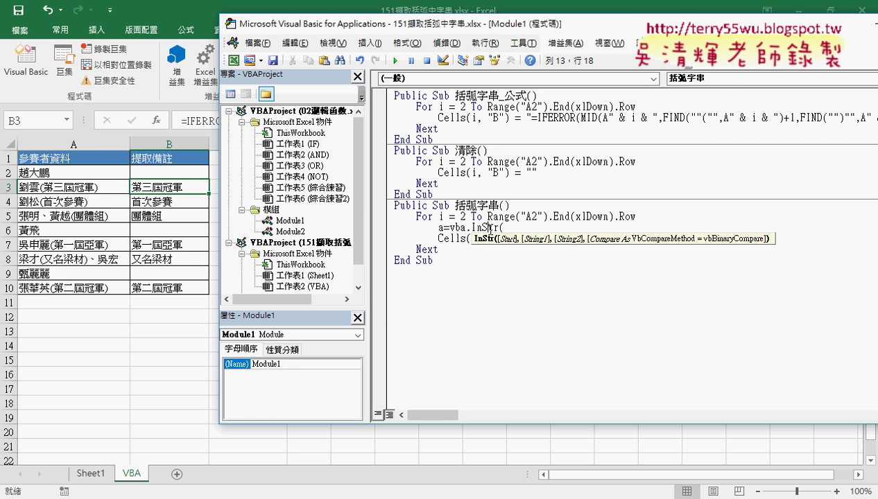
Open the InStr help page with F1 and read through its syntax, settings and examples
key(F1)
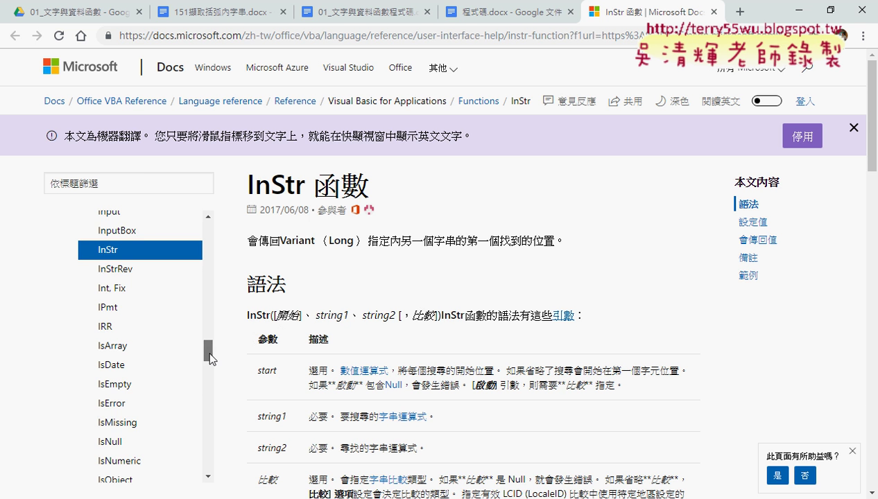
drag(210, 358, 211, 357)
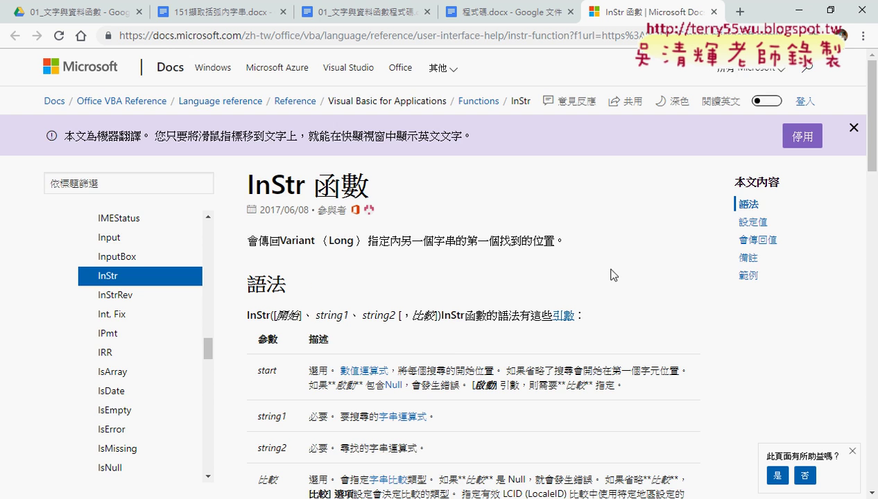
scroll(624, 307, down, 5)
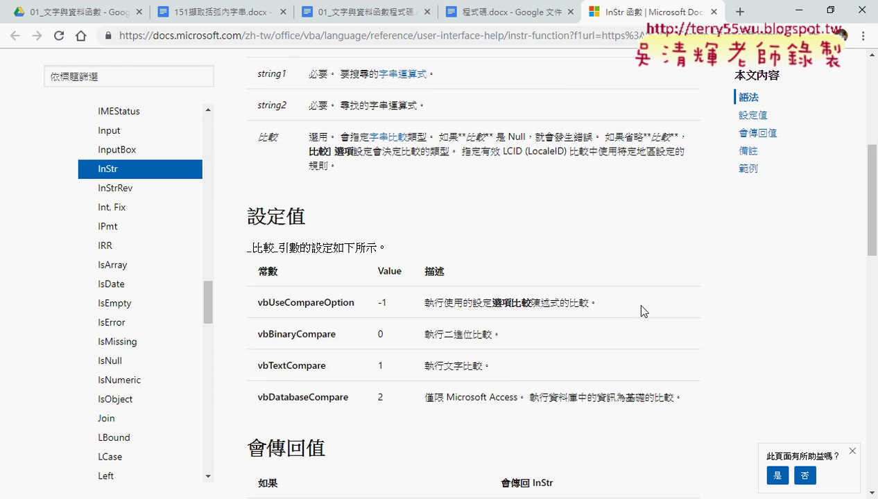
scroll(641, 311, down, 3)
scroll(641, 311, down, 2)
scroll(642, 311, down, 1)
scroll(641, 311, down, 3)
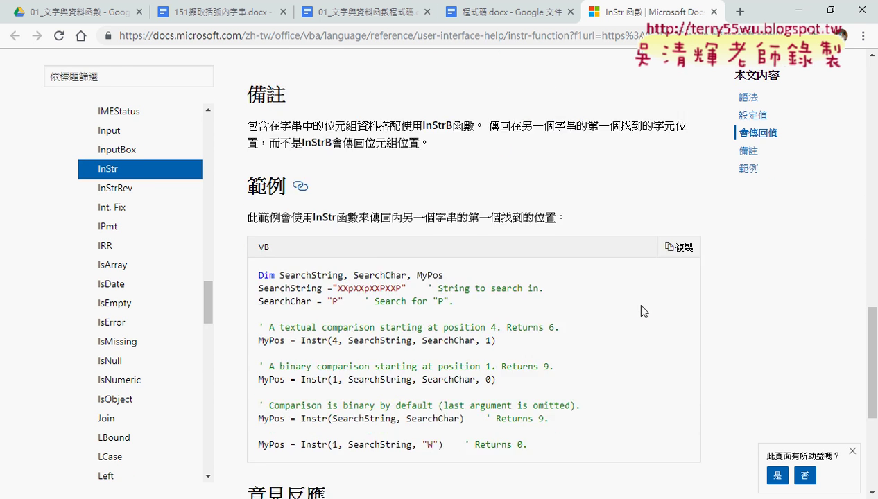
scroll(643, 311, down, 2)
scroll(463, 346, down, 2)
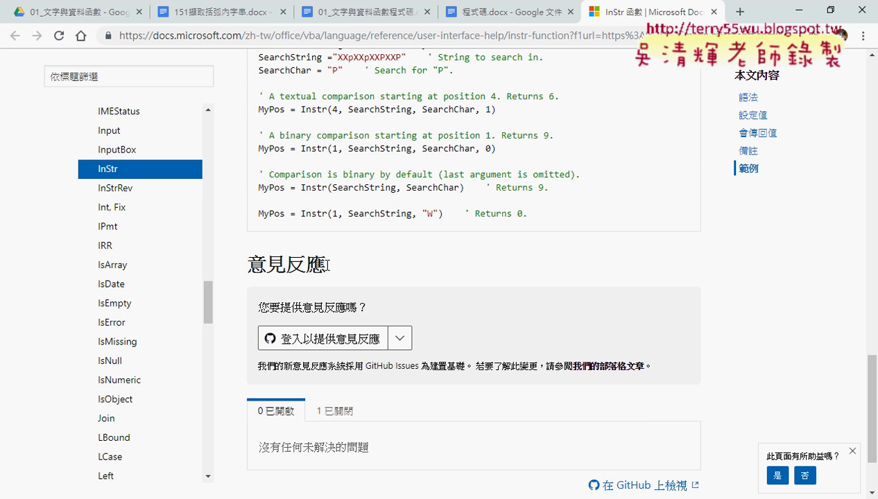
scroll(479, 341, down, 2)
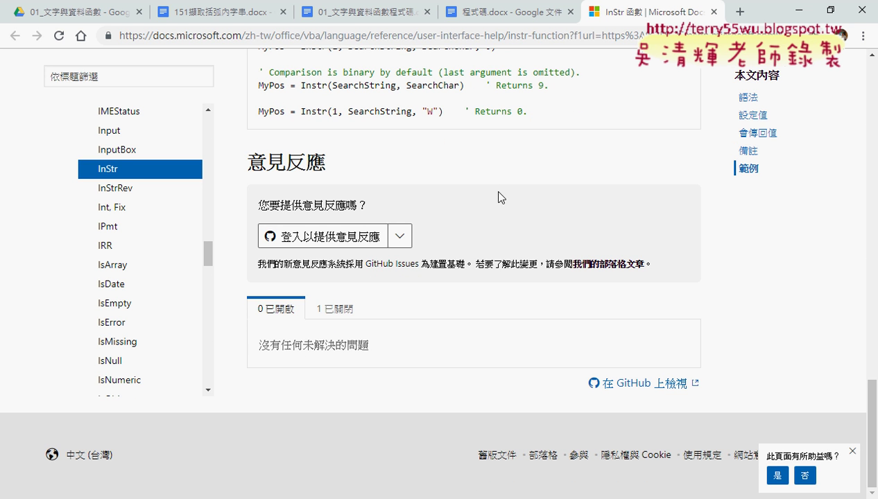
scroll(550, 249, up, 1)
scroll(550, 249, up, 6)
scroll(550, 249, up, 7)
scroll(547, 250, up, 3)
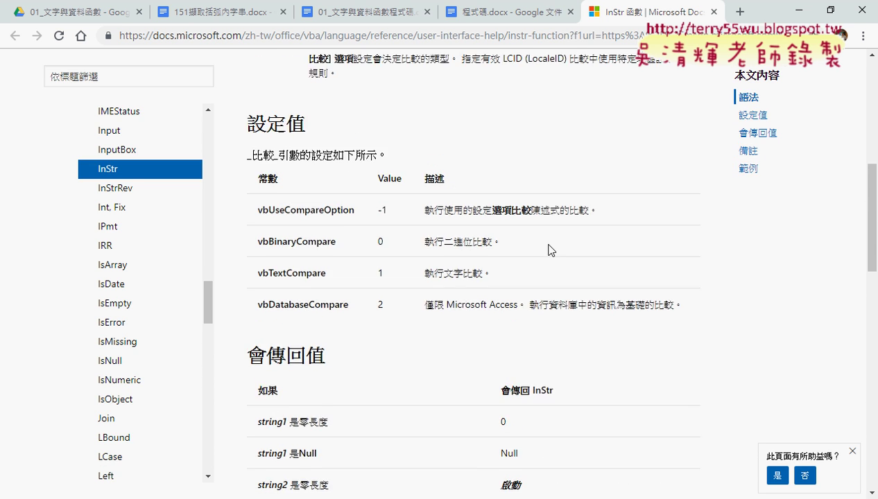
scroll(548, 250, up, 3)
scroll(548, 250, up, 2)
scroll(548, 246, up, 2)
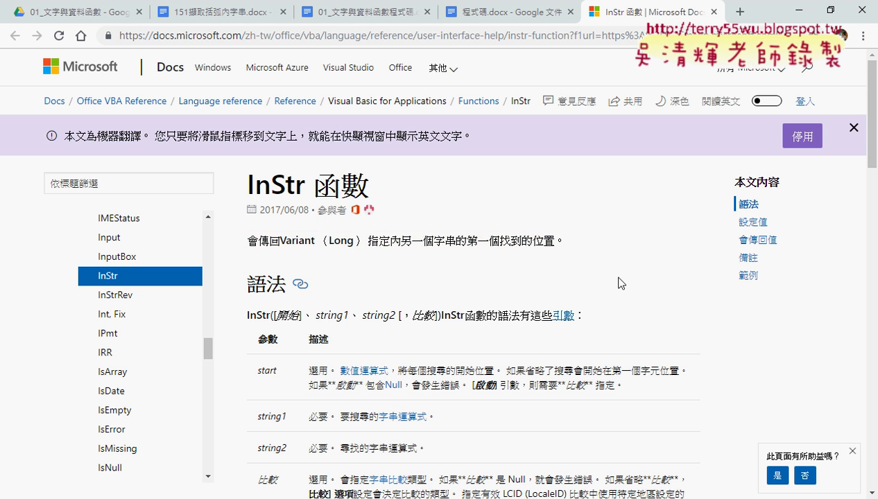
Open the Functions (Visual Basic for Applications) page from the table of contents
drag(206, 350, 202, 263)
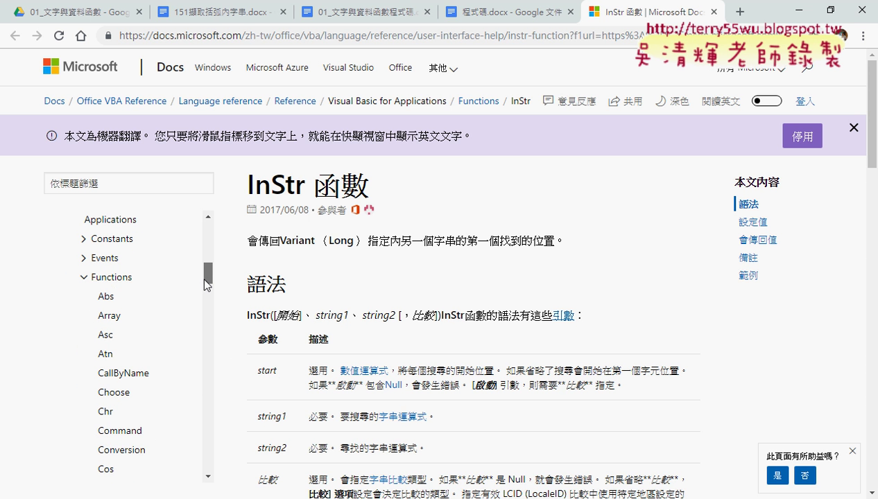
click(109, 278)
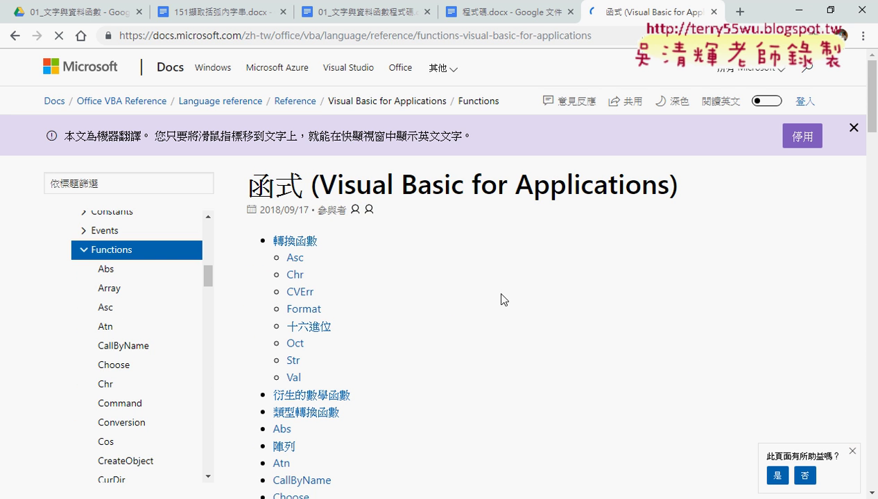
drag(319, 184, 655, 185)
Scroll the functions list down to the InStr and InStrRev entries
scroll(619, 314, down, 2)
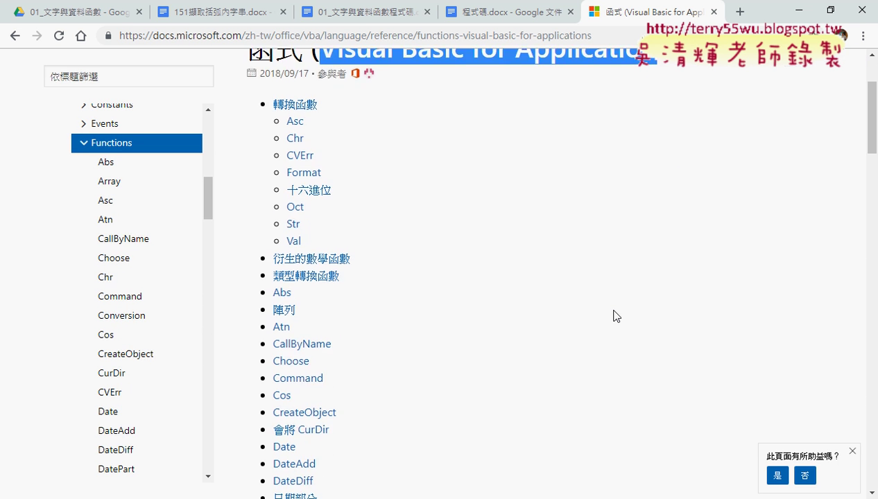
scroll(613, 317, down, 1)
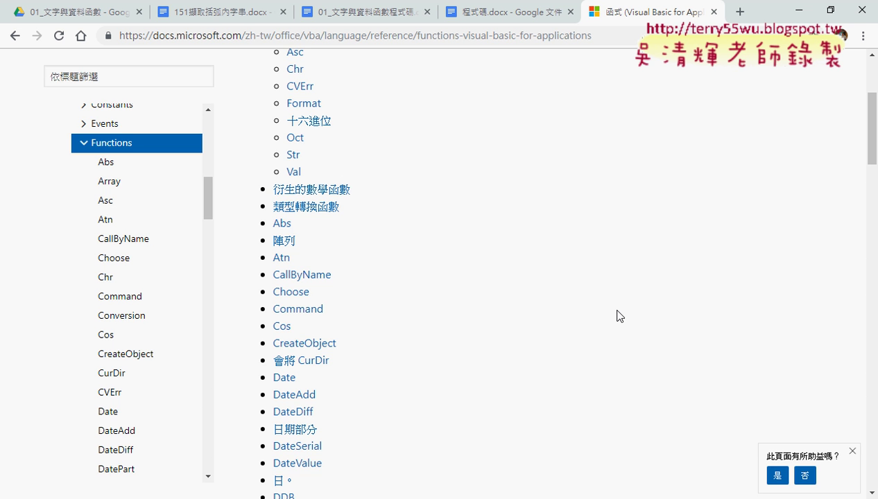
scroll(568, 311, up, 2)
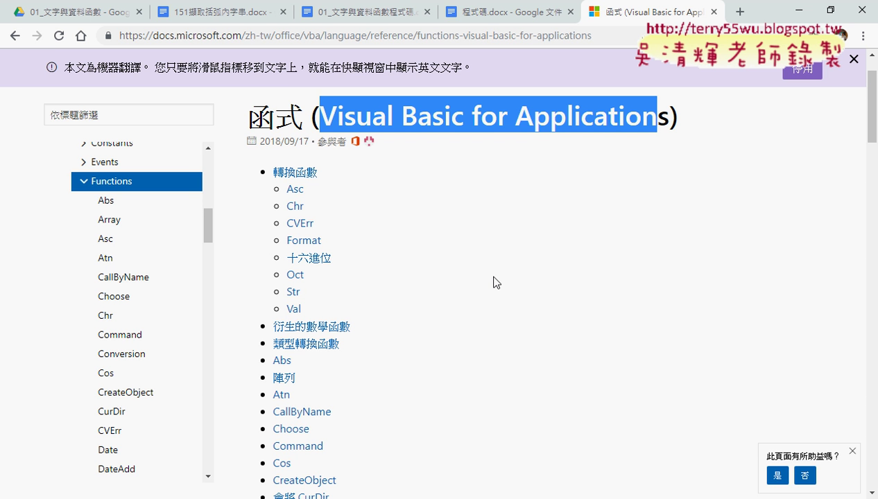
scroll(470, 323, down, 2)
scroll(470, 323, down, 2)
scroll(470, 324, down, 2)
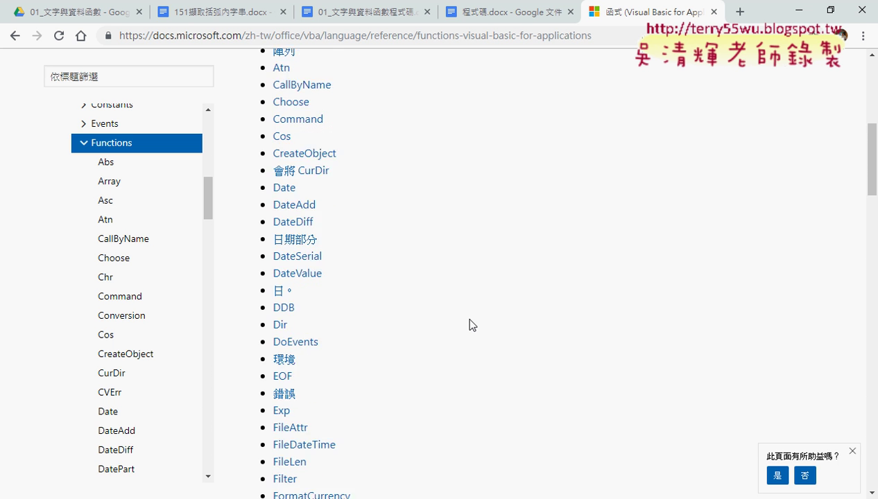
scroll(470, 325, down, 2)
scroll(470, 324, down, 1)
scroll(470, 324, down, 1)
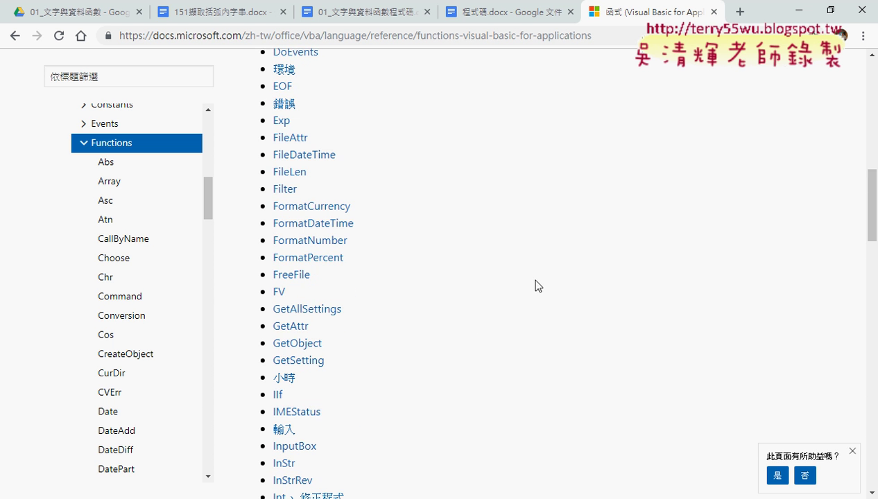
scroll(558, 306, down, 1)
scroll(558, 307, down, 1)
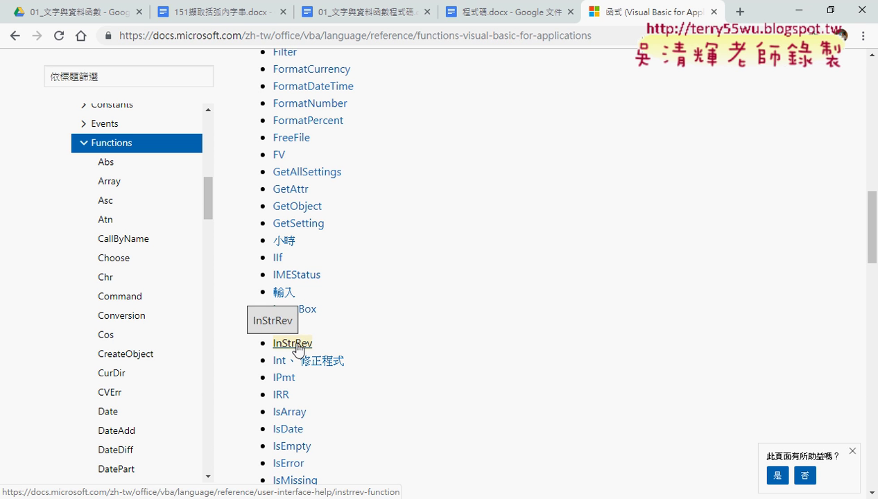
Highlight the InStr and InStrRev function names in the Microsoft Docs VBA functions list
drag(295, 344, 400, 351)
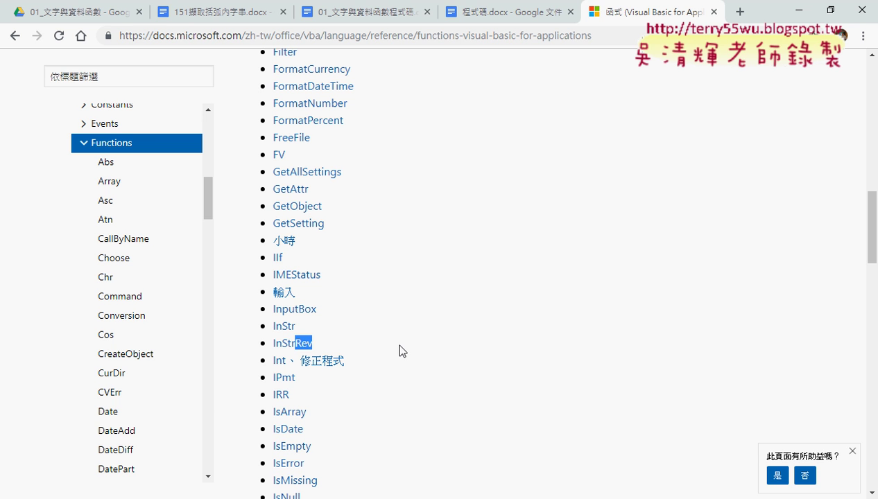
drag(295, 326, 273, 328)
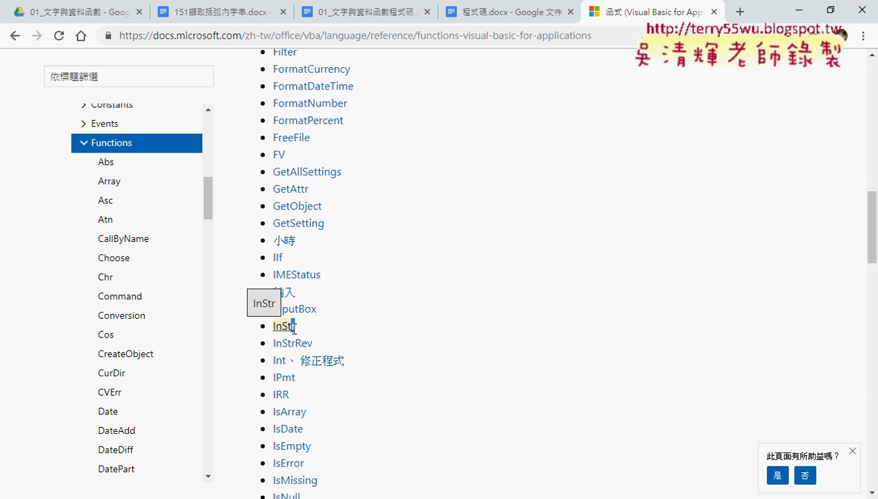
drag(326, 342, 274, 341)
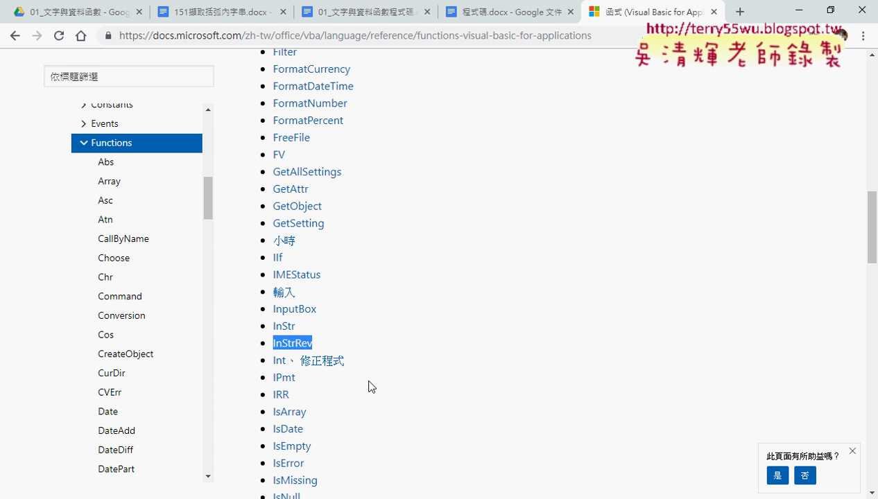
Scroll the function list down to Len and back, then minimize the reference page
scroll(446, 405, down, 2)
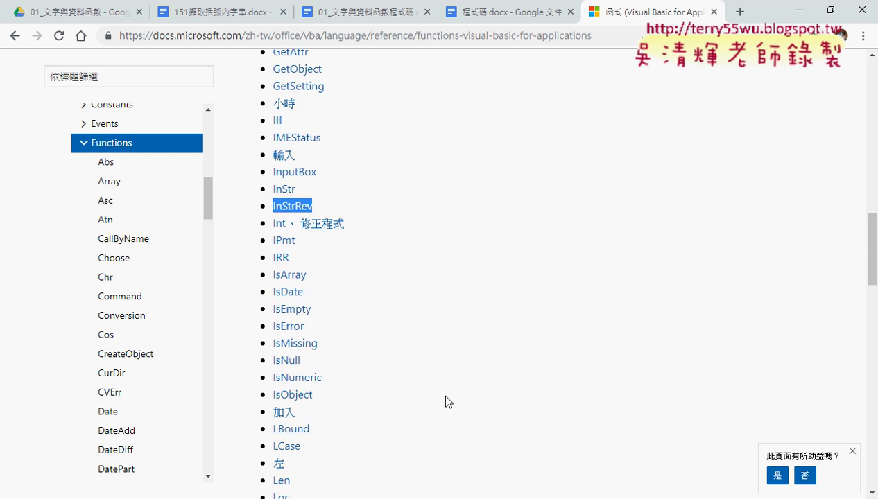
scroll(437, 391, down, 2)
scroll(479, 359, down, 1)
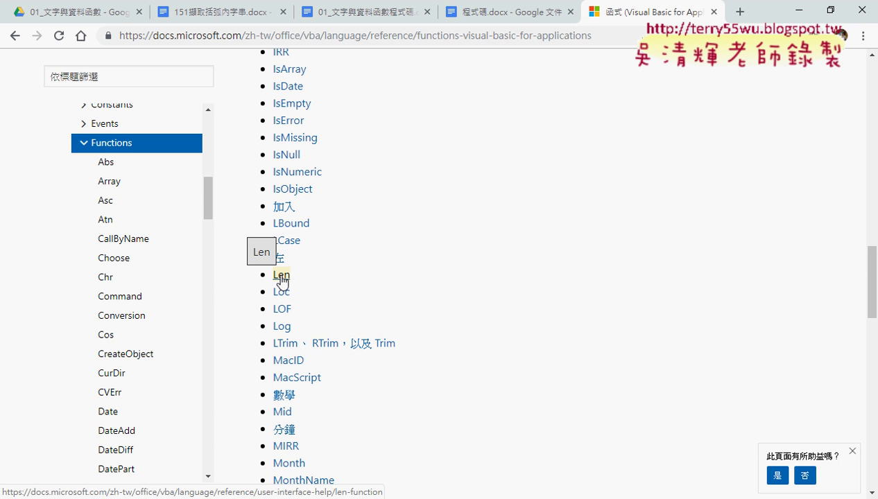
scroll(484, 330, down, 3)
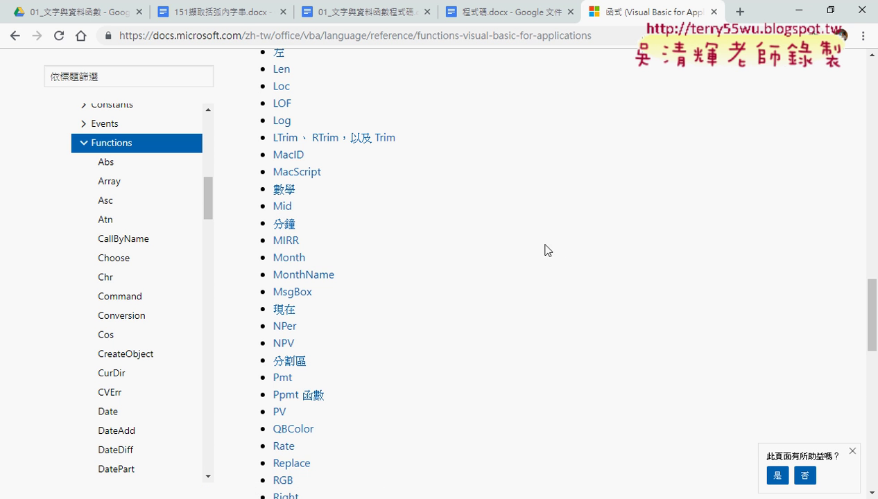
scroll(597, 250, up, 4)
scroll(605, 251, up, 4)
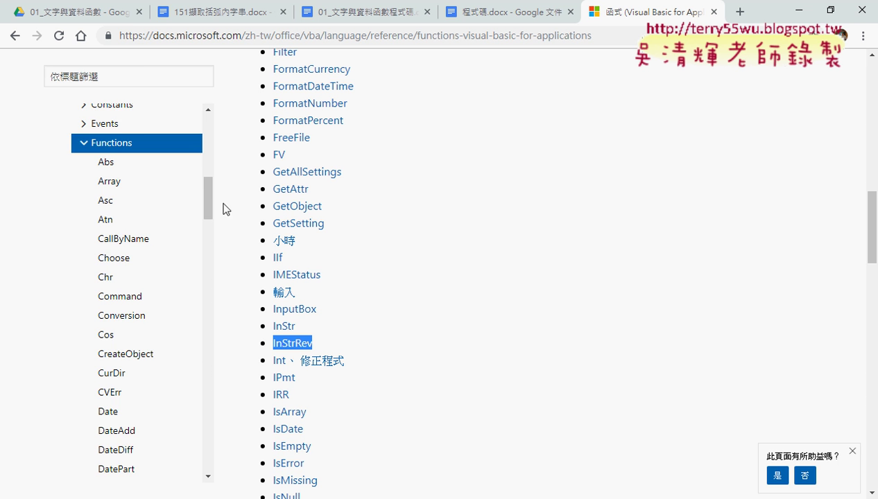
drag(211, 199, 205, 119)
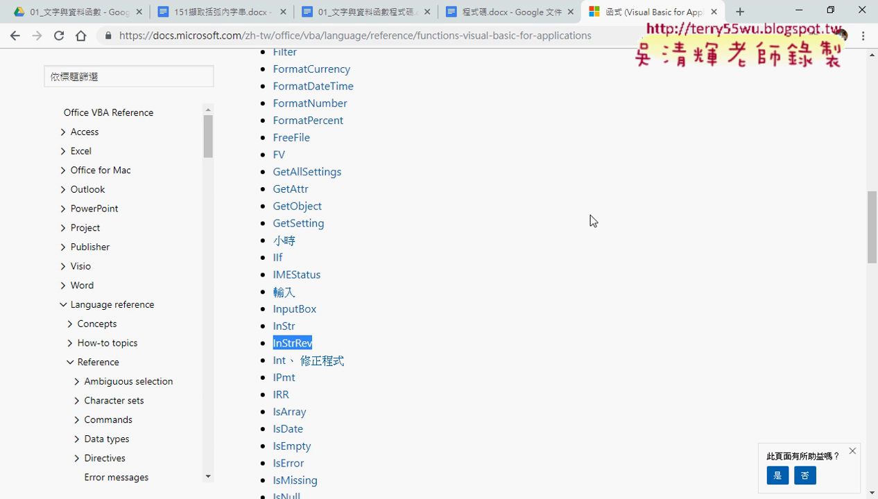
click(799, 10)
click(528, 229)
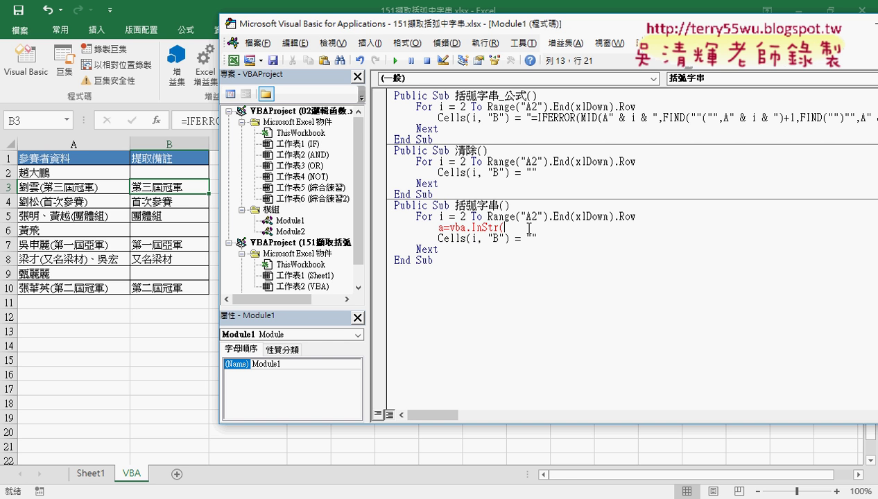
key(BackSpace)
key(BackSpace)
key(BackSpace)
key(BackSpace)
key(BackSpace)
key(BackSpace)
key(BackSpace)
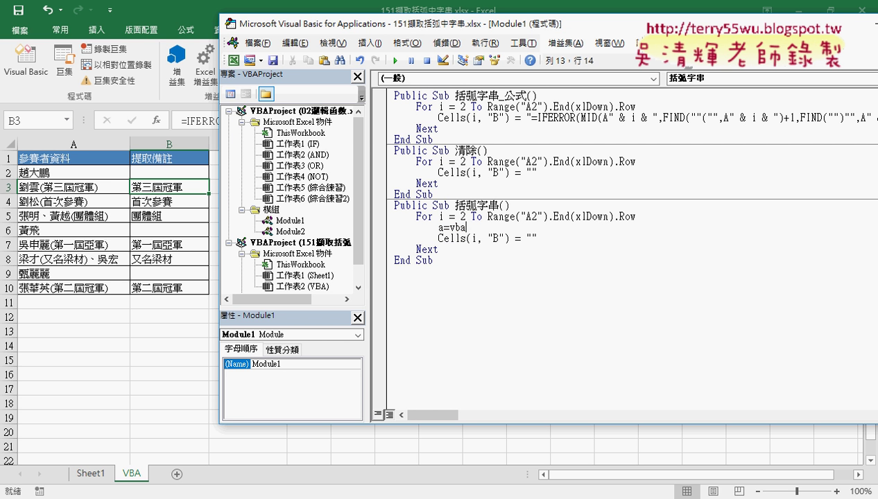
text(.)
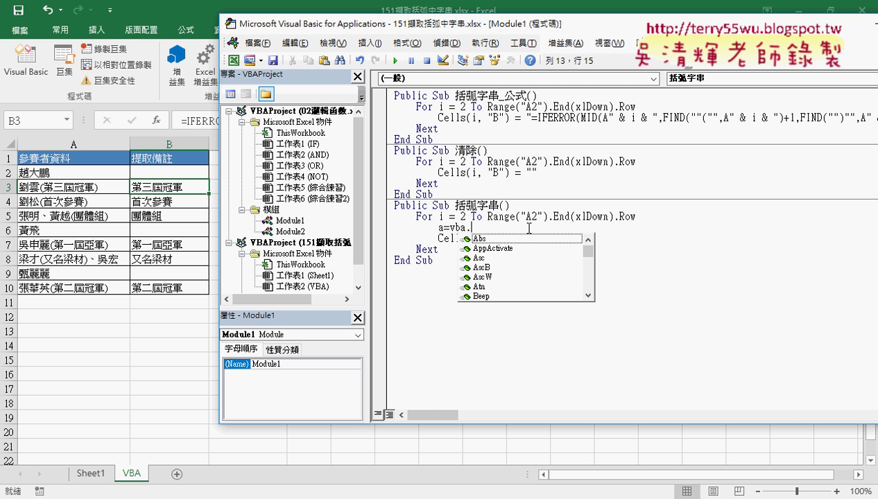
text(i)
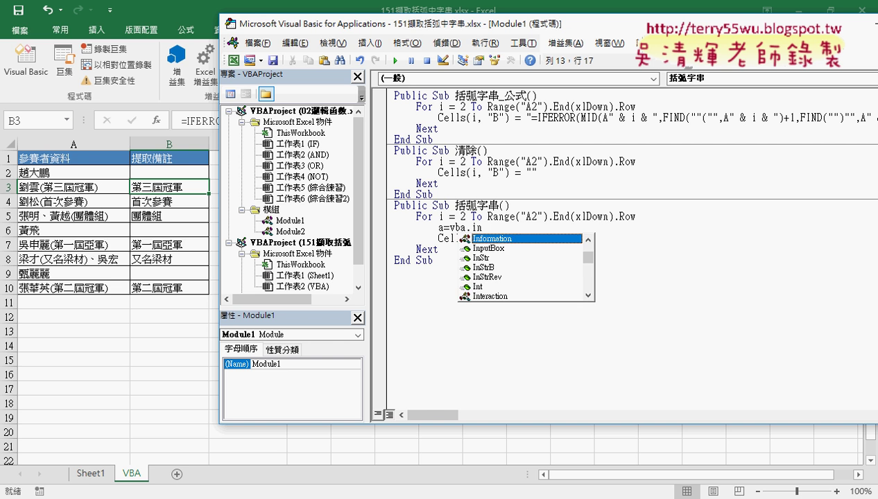
text(n)
key(BackSpace)
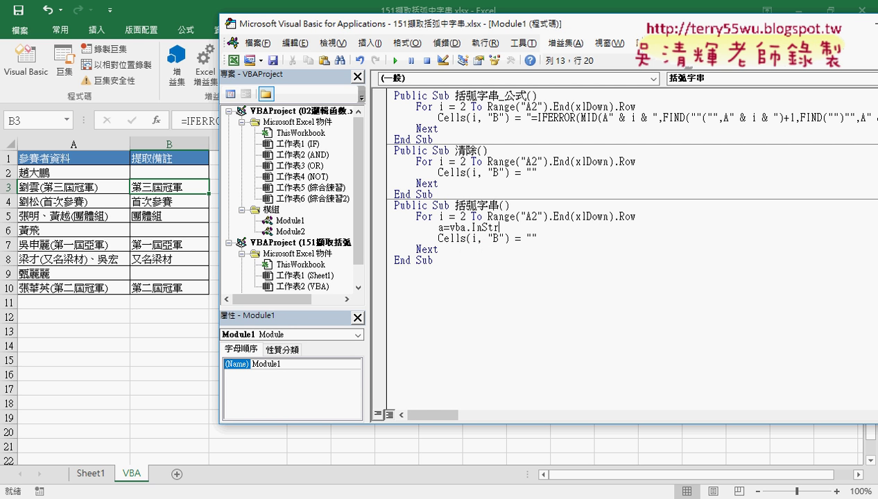
text(()
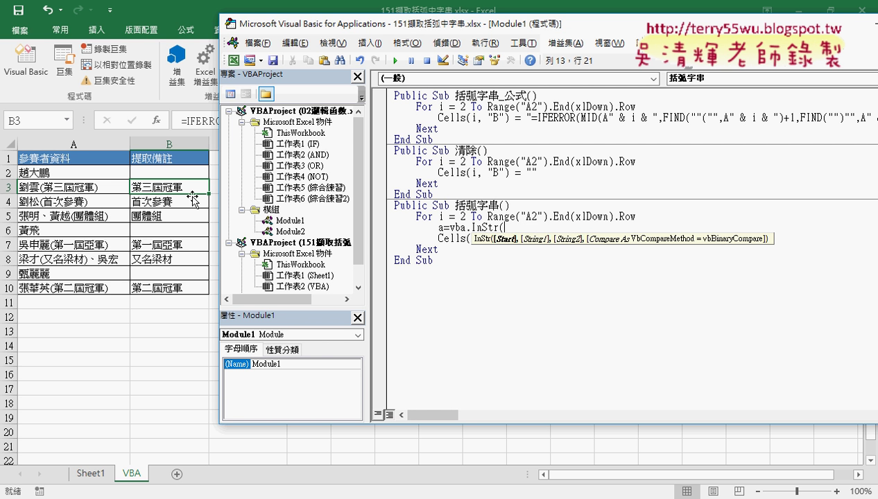
Finish a = VBA.InStr(Cells(i, "A"), "(") and Ctrl-drag a copy onto the next line
text(c)
text(ells)
text(()
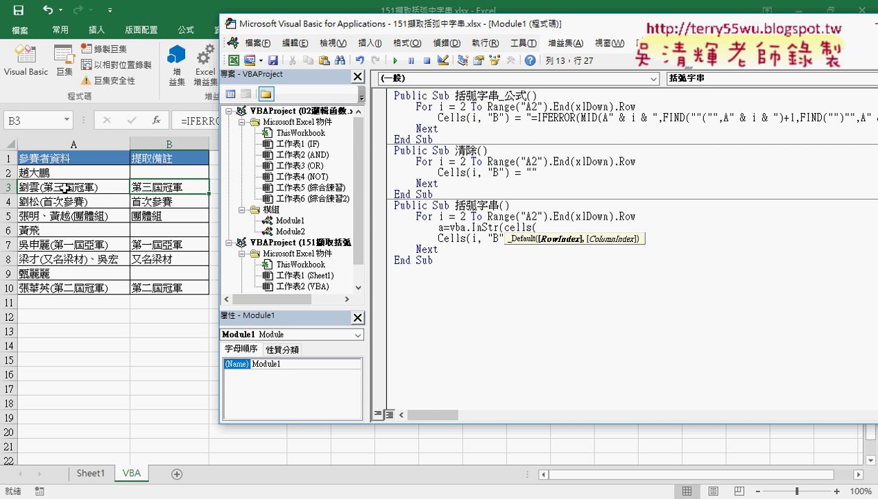
text(i,")
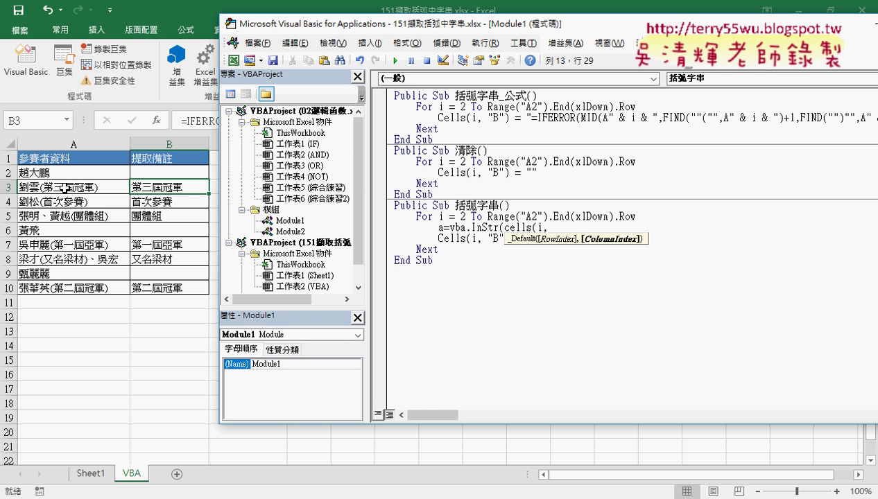
text(A")
text(),)
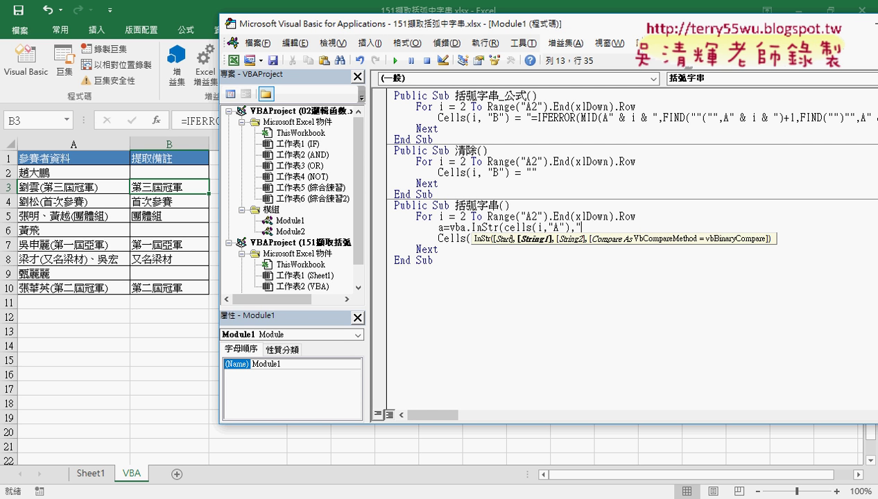
text(")
text(("))
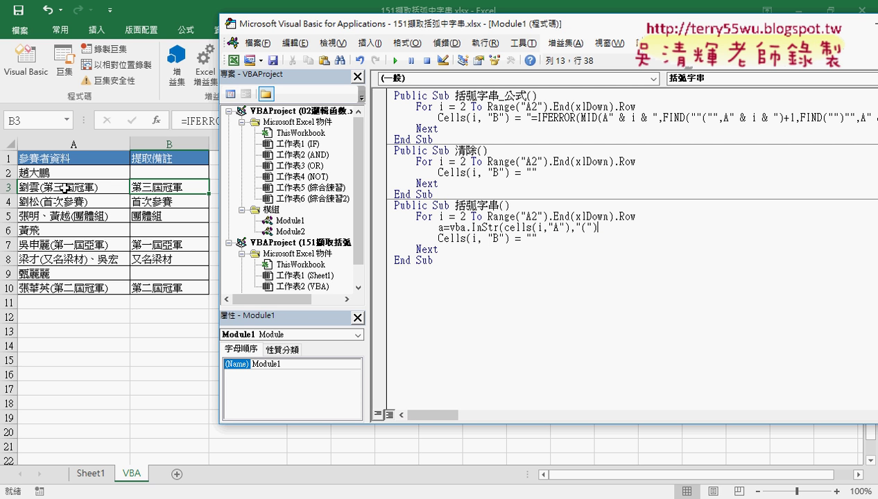
key(Return)
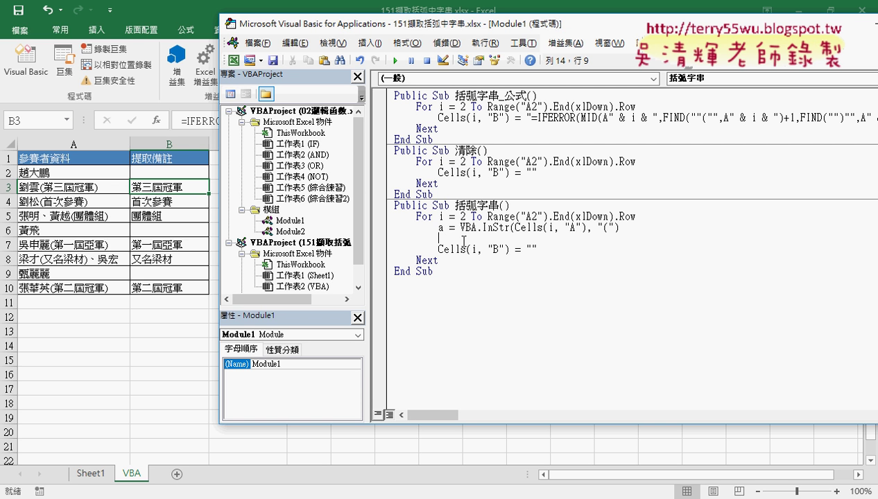
drag(438, 228, 619, 227)
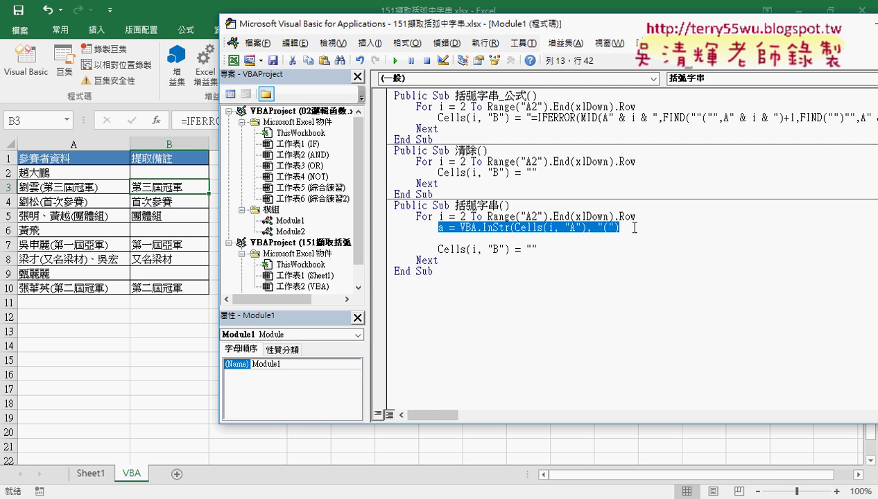
drag(531, 230, 518, 244)
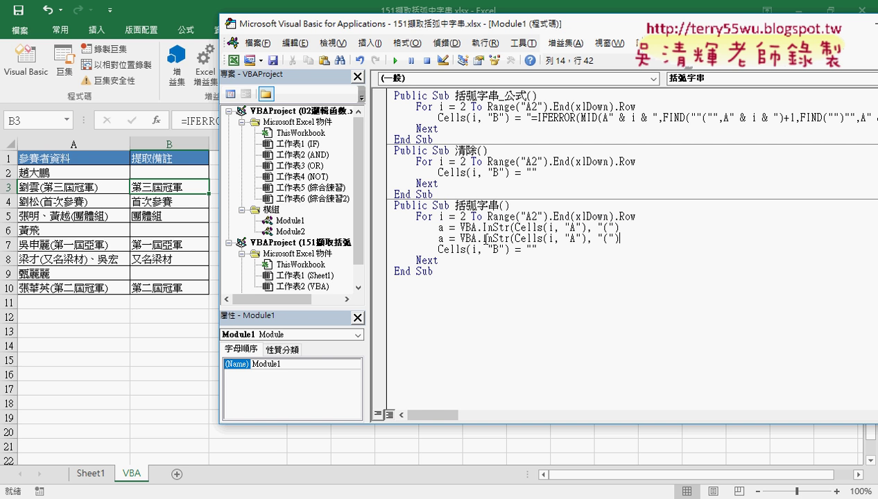
drag(444, 238, 438, 238)
Change the copied line to b = VBA.InStr(Cells(i, "A"), ")")
text(b)
click(602, 238)
drag(610, 238, 603, 238)
text())
key(Right)
key(Right)
key(Down)
key(Left)
key(Left)
Try running 括弧字串 and dismiss the expected-expression and syntax error messages
click(486, 165)
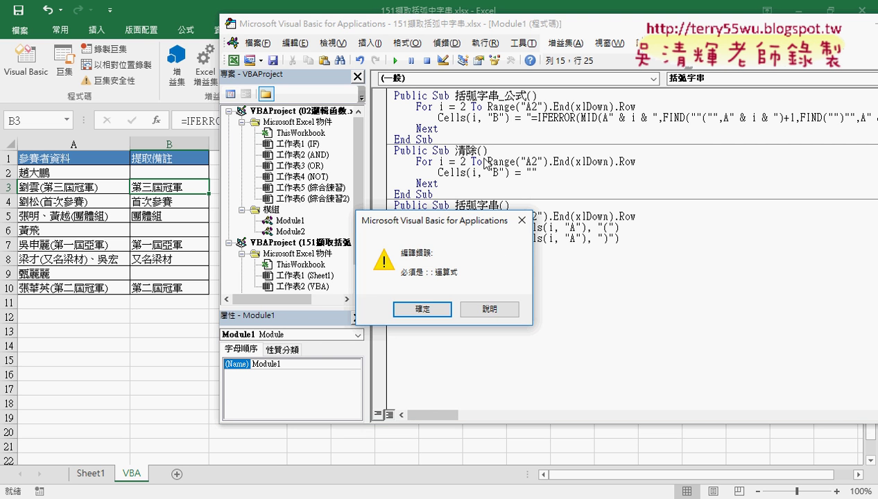
click(423, 308)
click(393, 61)
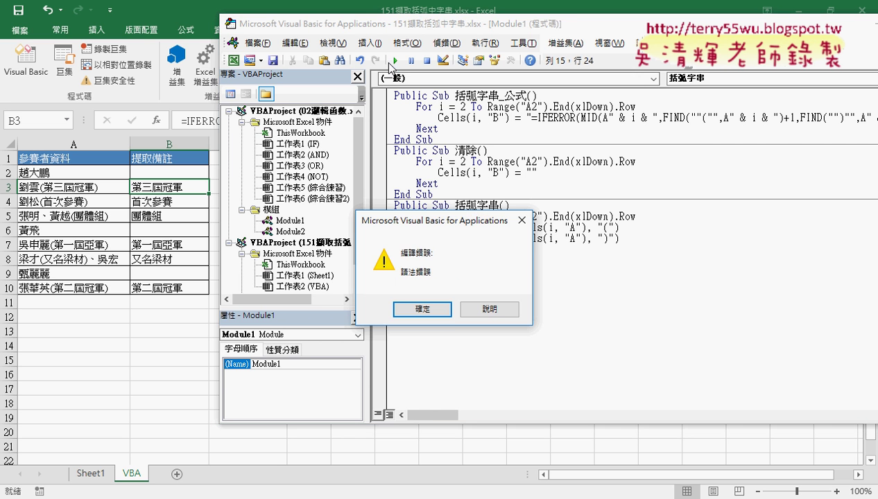
click(423, 309)
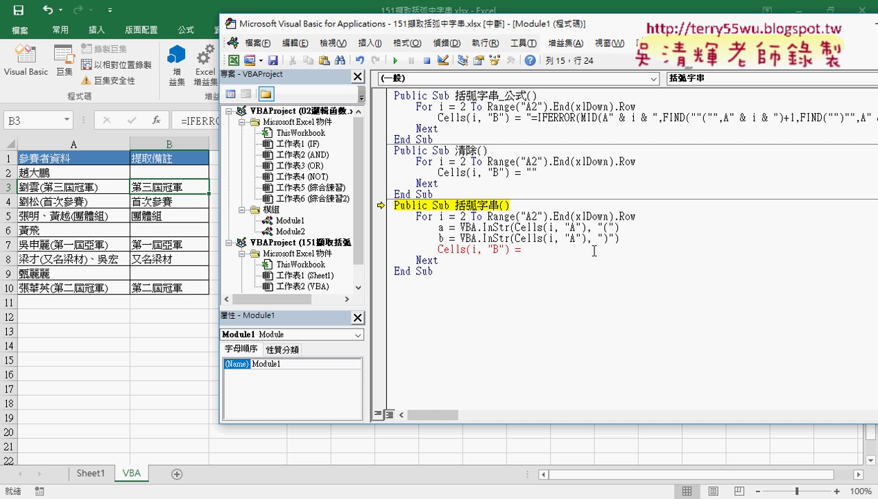
Complete Cells(i, "B") = VBA.Mid(Cells(i, "A"), a + 1, b - a - 1)
text(vb)
text(a.m)
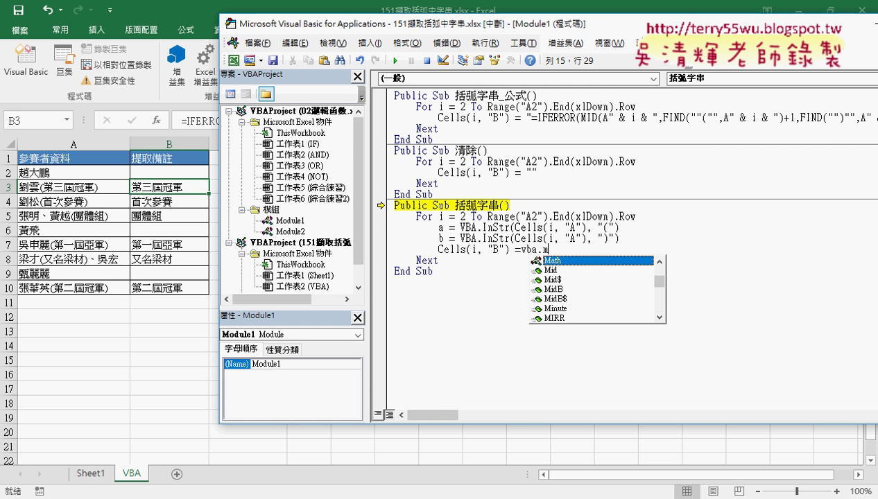
text(id()
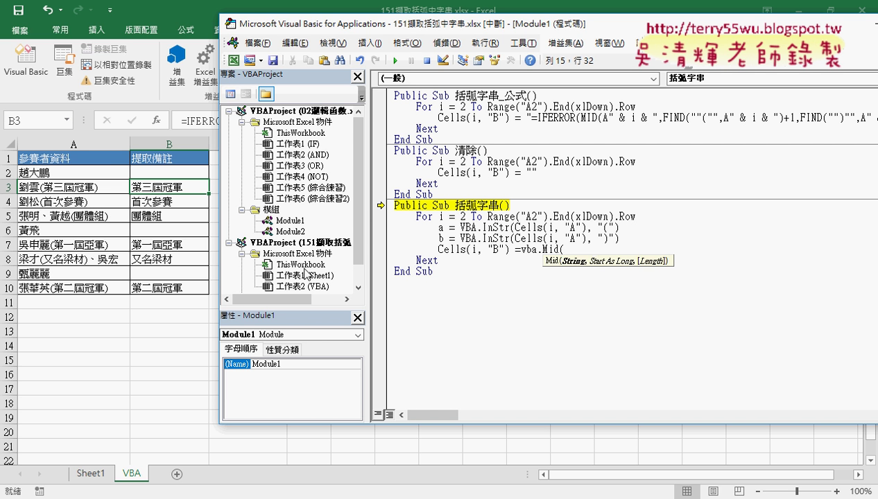
text(c)
text(ells()
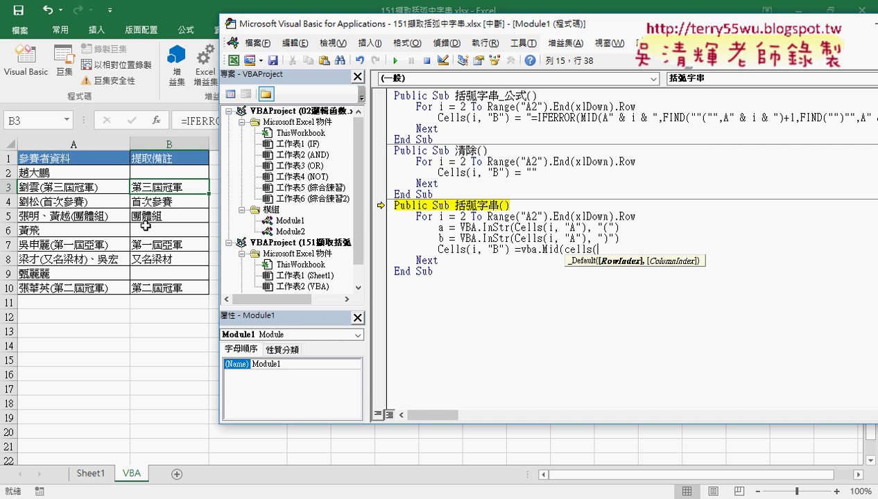
text(i,")
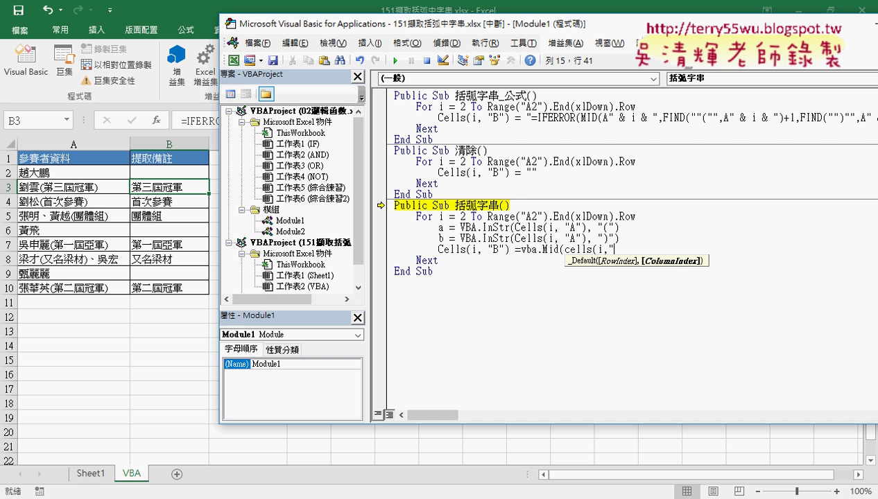
text(A")
text())
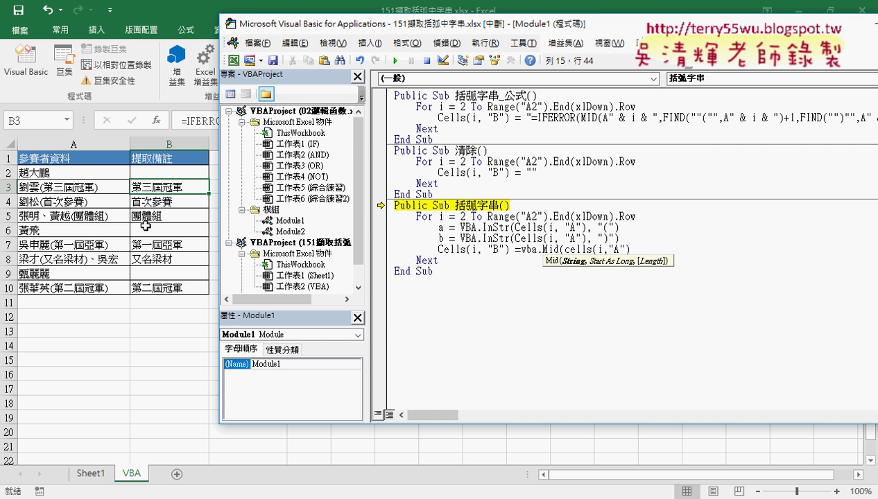
text(,)
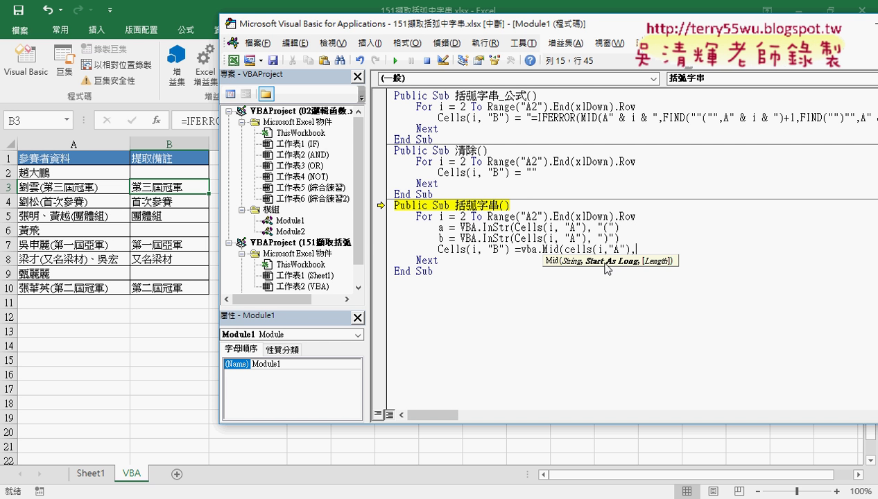
text(a)
text(+1)
text(,)
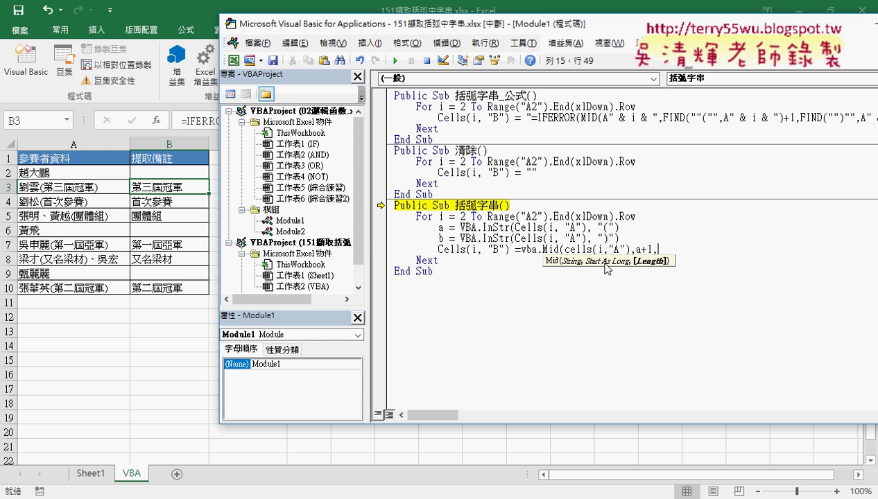
text(b-)
text(a)
text(-1)
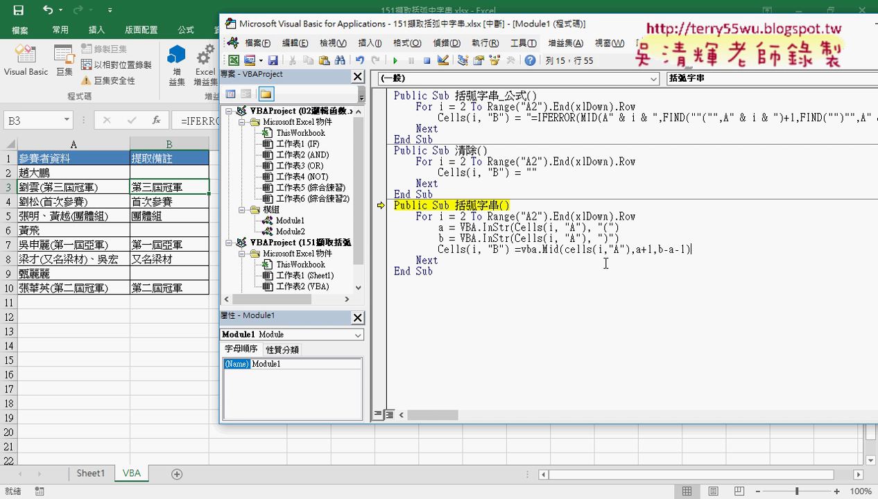
click(613, 359)
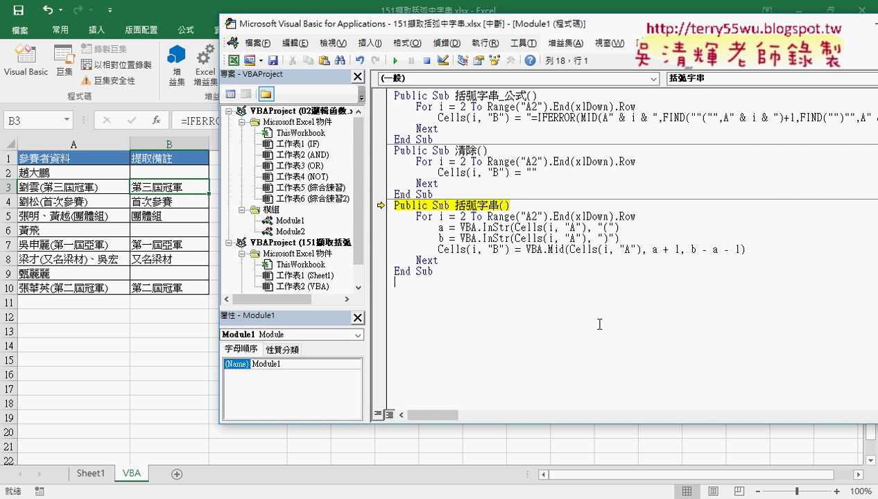
double_click(441, 228)
drag(740, 249, 690, 250)
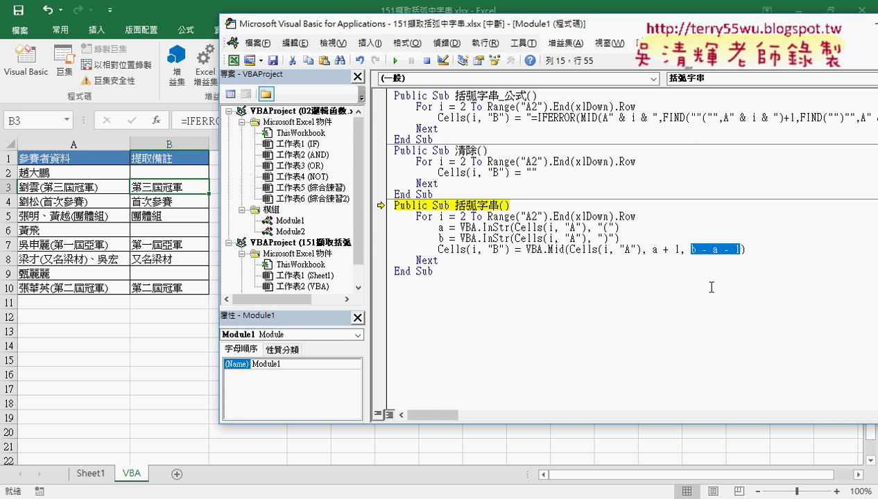
Add a new line after the b = InStr line and begin an 'if' statement
click(619, 238)
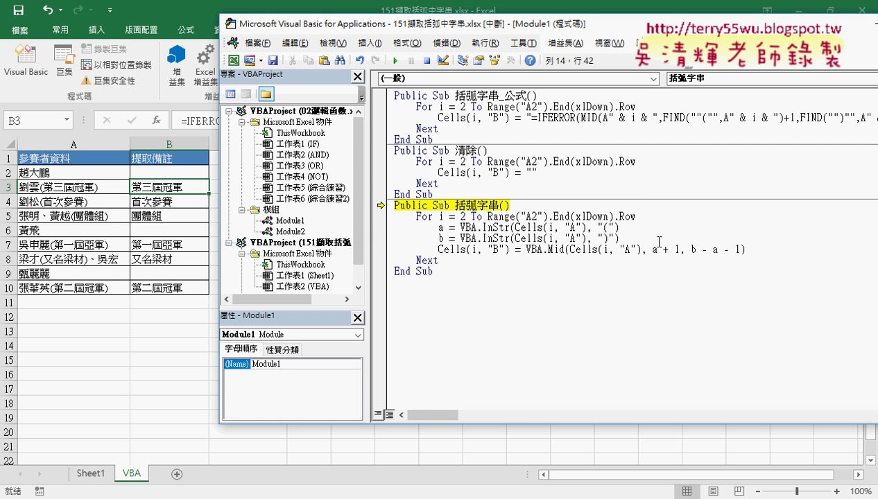
key(Return)
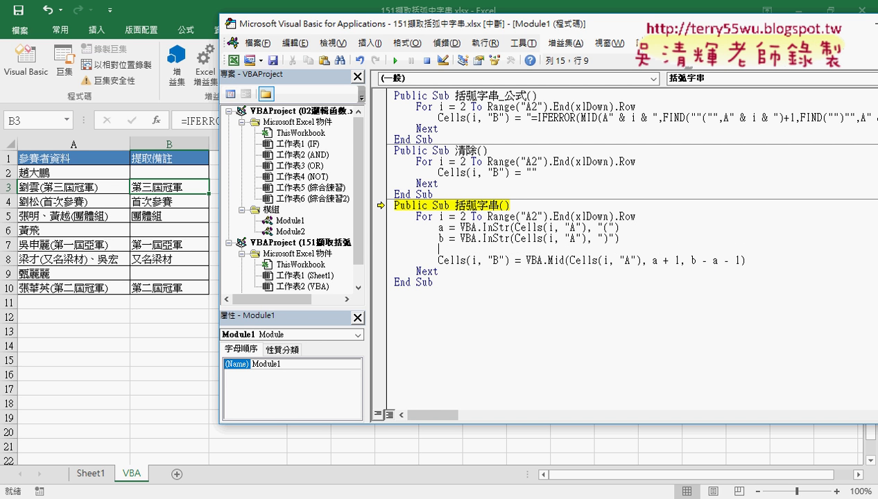
text(if)
Write the If a <> 0 Then line with a matching End If below it
text(a<)
text(>0)
drag(469, 248, 460, 249)
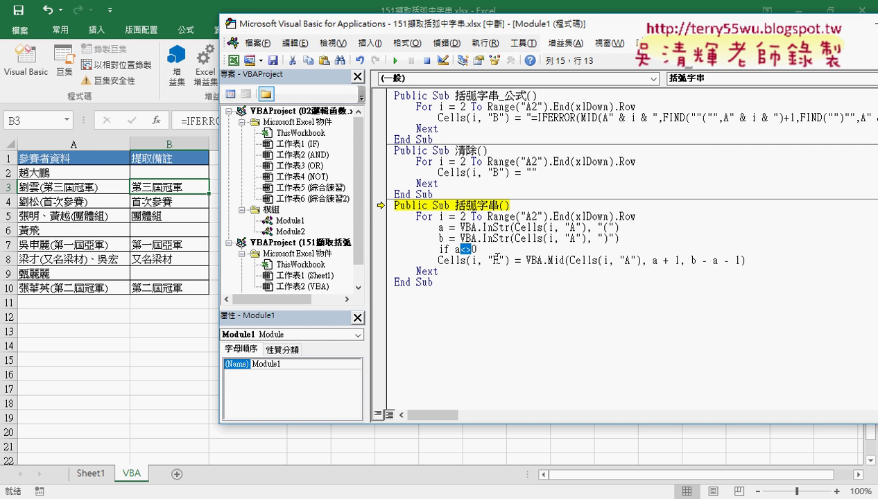
click(489, 249)
text(then)
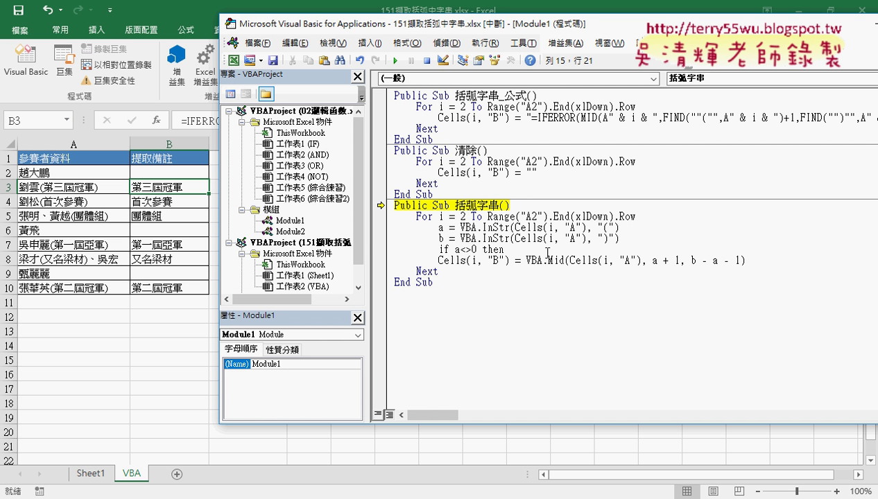
key(Return)
key(Return)
text(en)
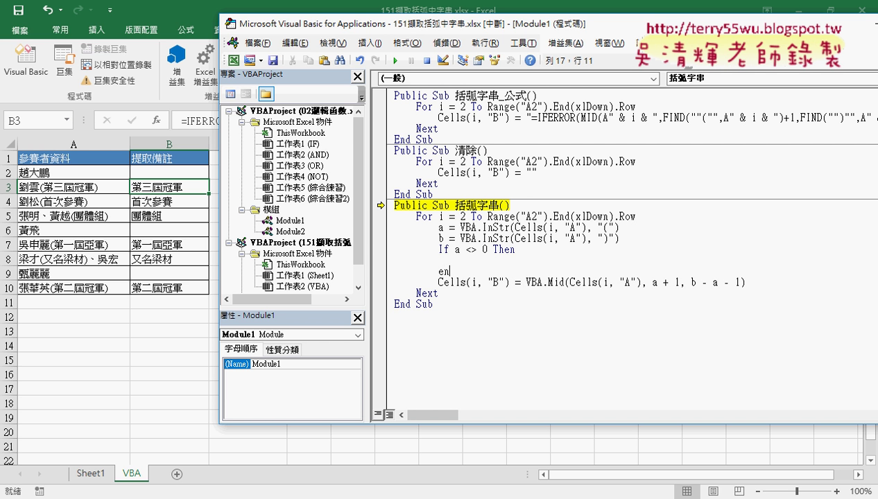
text(d if)
key(Up)
Move the column B Mid assignment inside the If block, indent it, and remove the blank line
click(385, 283)
drag(386, 290, 388, 267)
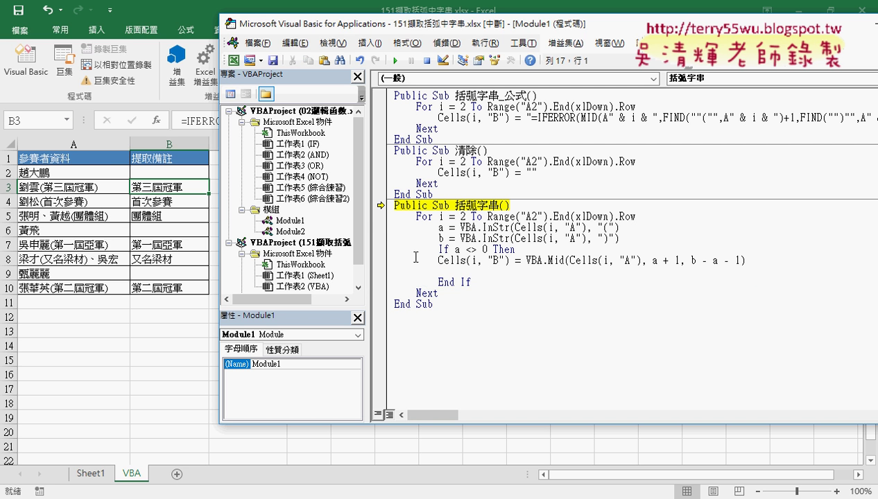
click(438, 260)
key(Tab)
key(End)
key(Delete)
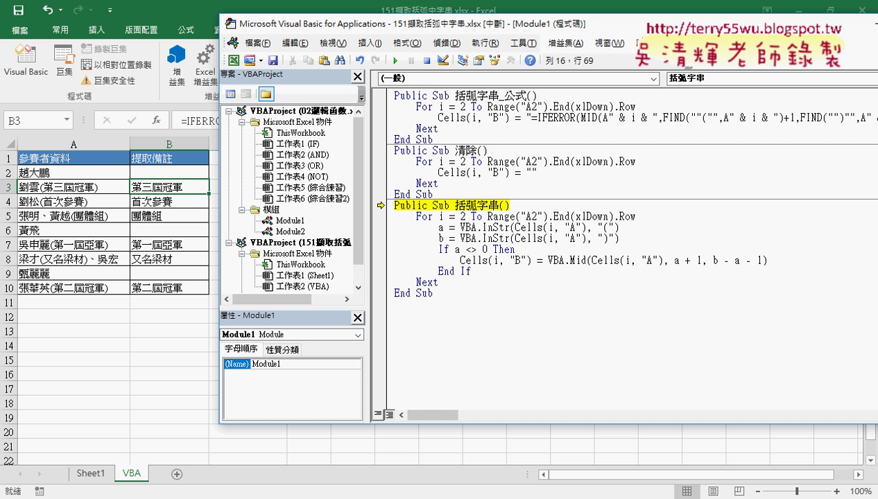
Review the If a <> 0 Then check, InStr and Mid, then resume the paused macro with F5
drag(454, 249, 487, 249)
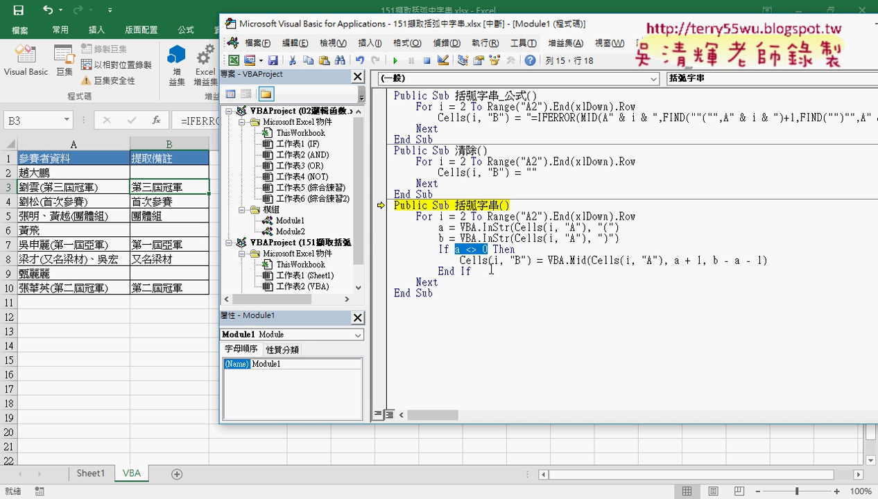
drag(515, 250, 439, 249)
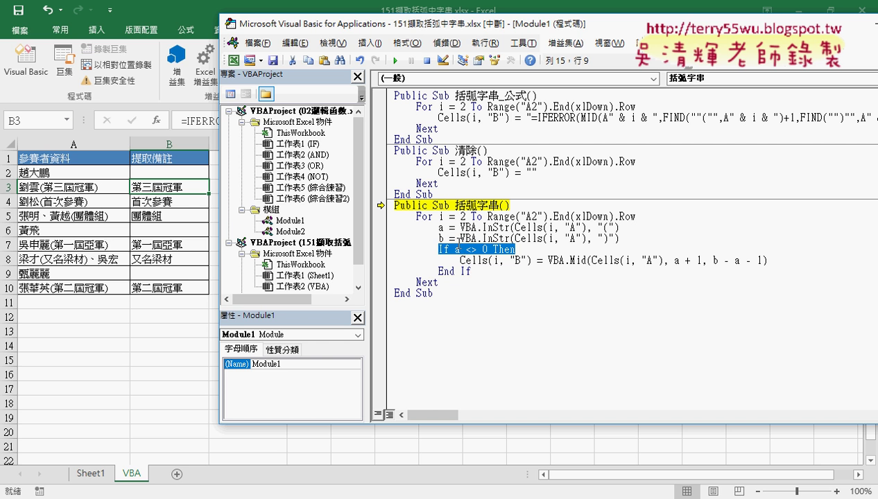
click(510, 228)
double_click(489, 227)
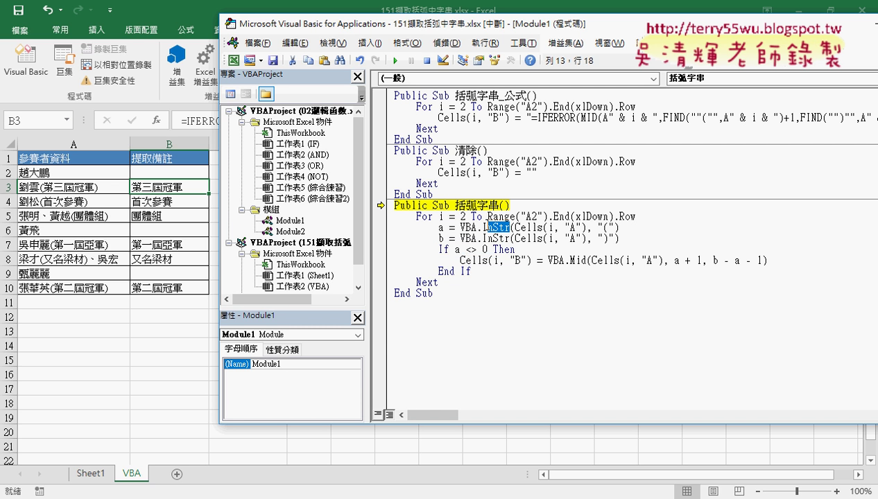
click(588, 261)
double_click(577, 261)
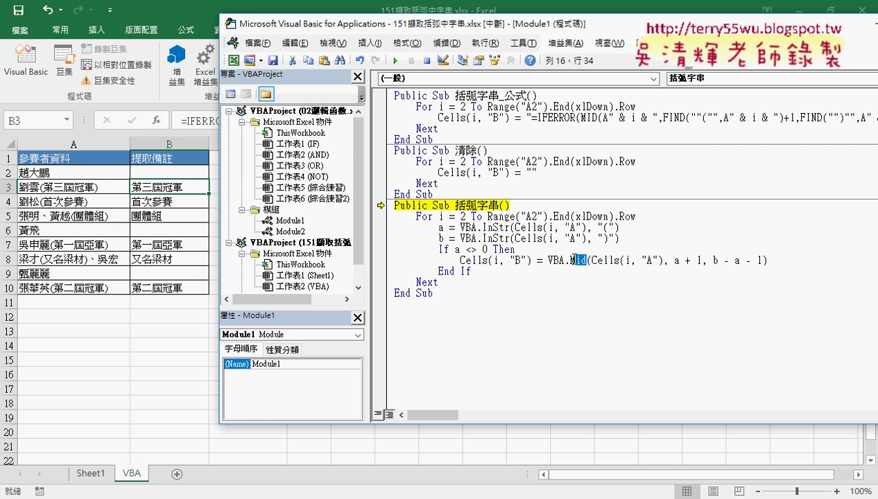
mouse_move(520, 250)
mouse_down()
mouse_move(438, 258)
mouse_move(512, 251)
mouse_up()
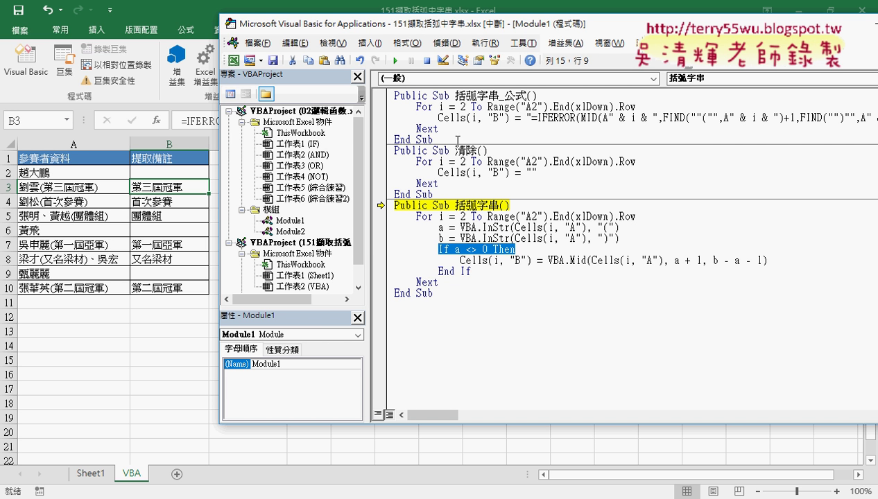
key(F5)
click(459, 172)
Alternate running 清除 and 括弧字串 so column B empties and refills, then open the 偵錯 menu
key(F5)
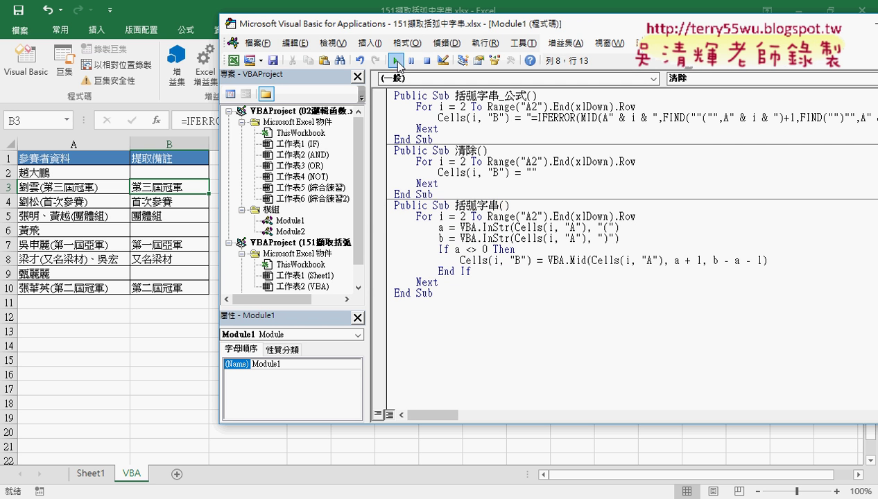
click(511, 238)
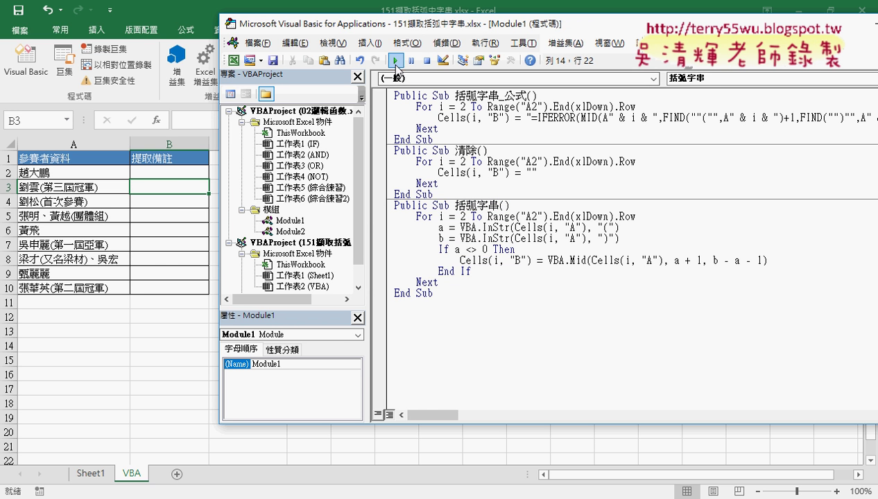
click(395, 61)
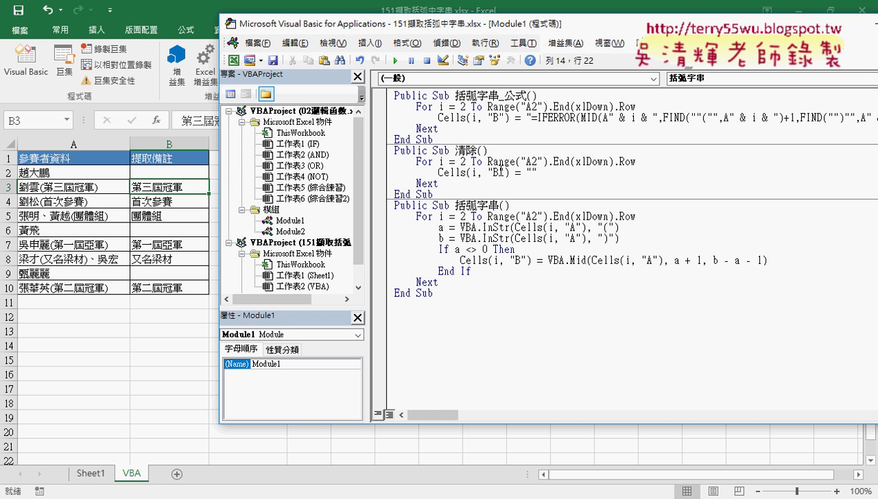
click(495, 172)
click(396, 61)
click(503, 238)
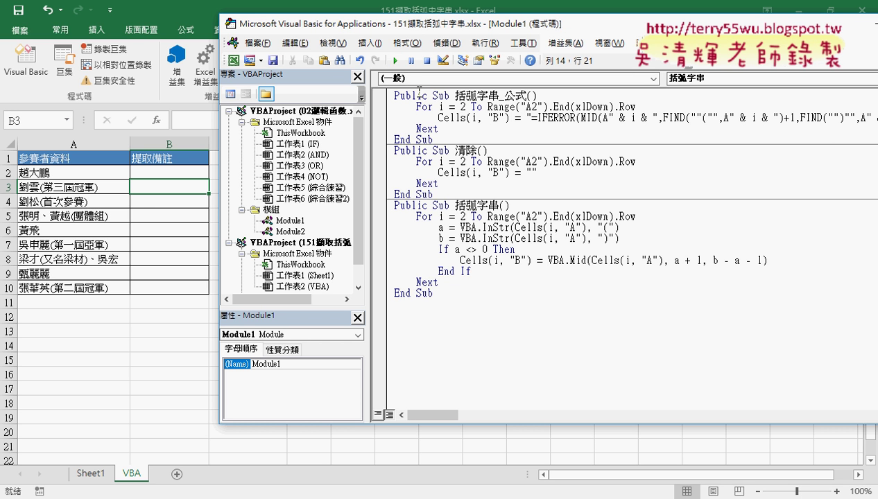
click(397, 61)
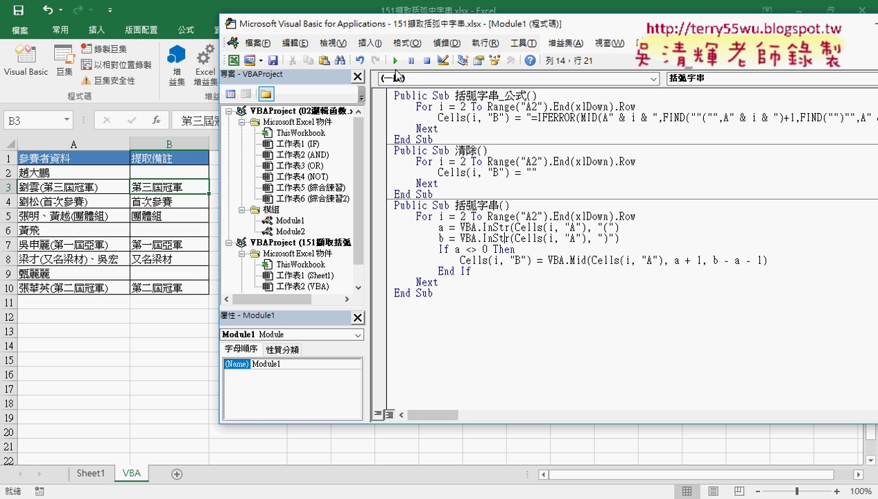
click(463, 179)
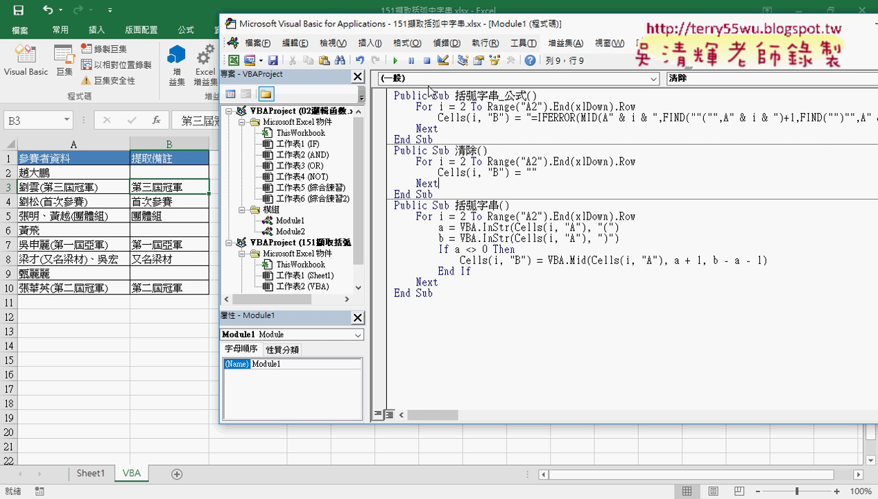
click(397, 61)
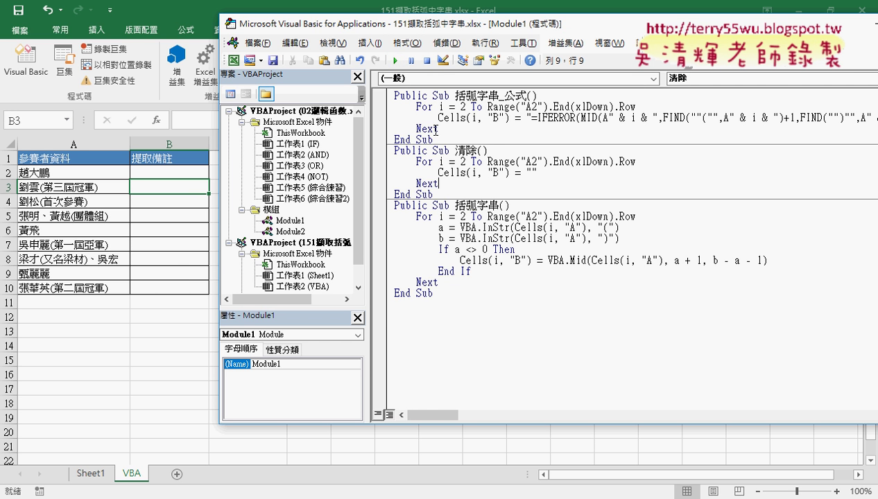
click(464, 228)
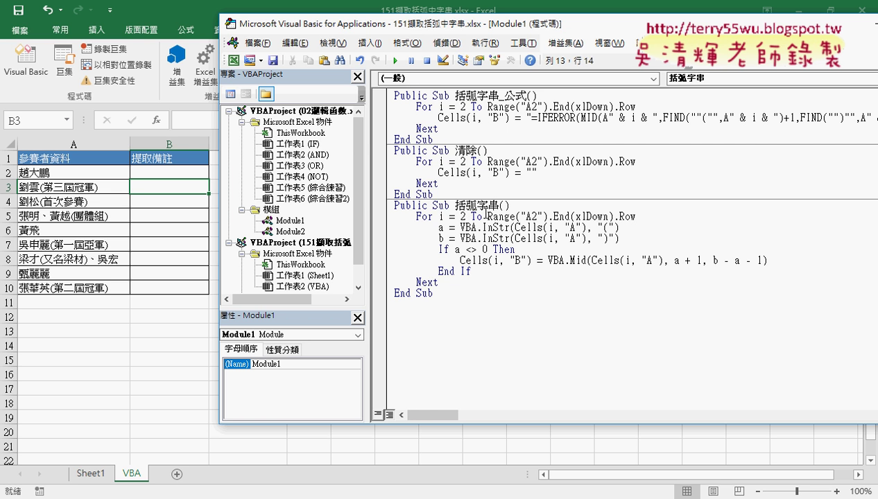
click(445, 43)
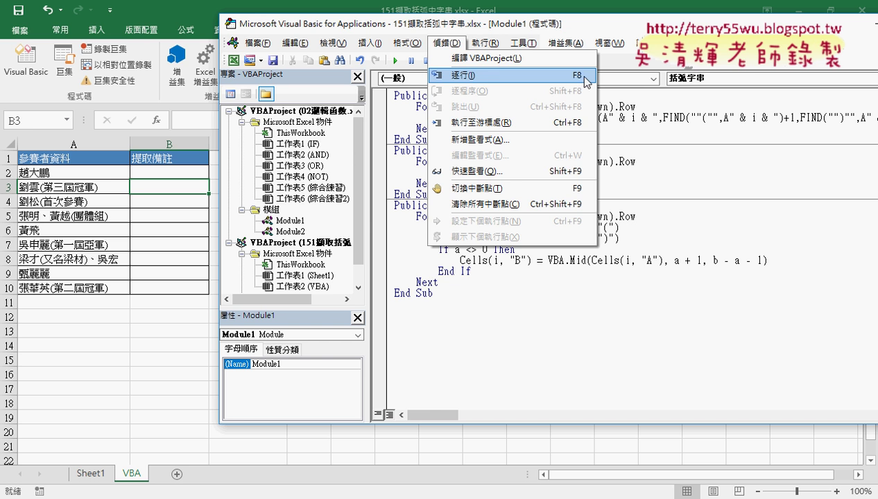
Close the 偵錯 menu and start stepping through 括弧字串 with F8
click(623, 222)
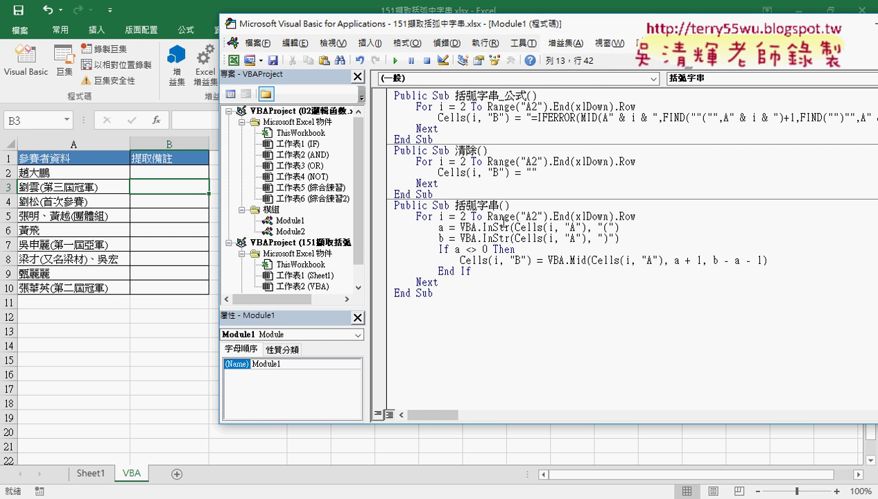
click(498, 219)
click(485, 226)
key(F8)
key(F8)
key(F8)
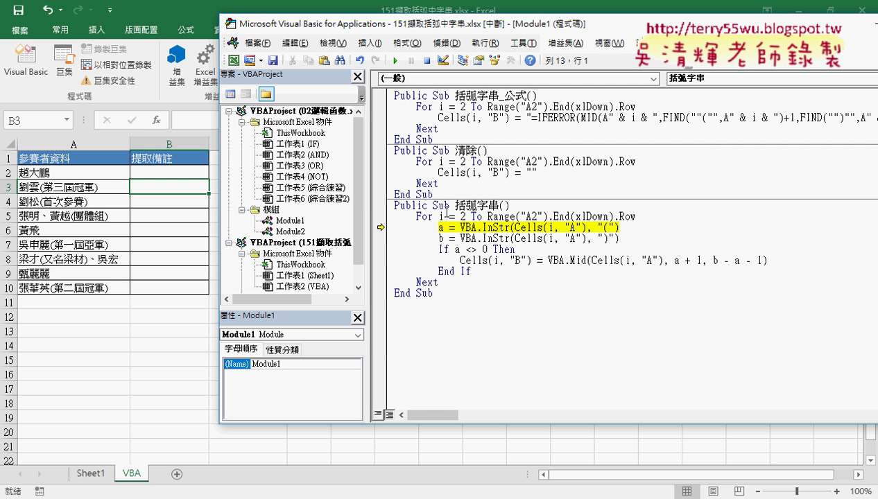
mouse_move(441, 216)
key(F8)
key(F8)
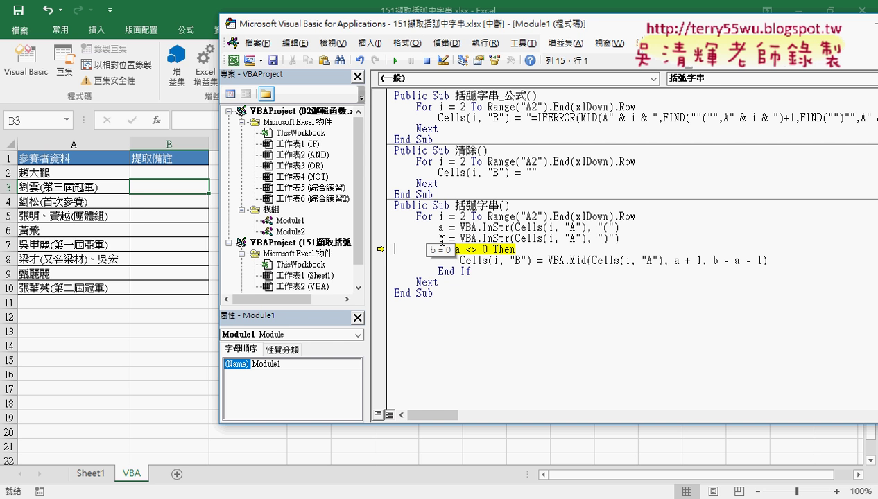
Inspect a <> 0 for row 2, then step past End If to Next
drag(454, 250, 487, 251)
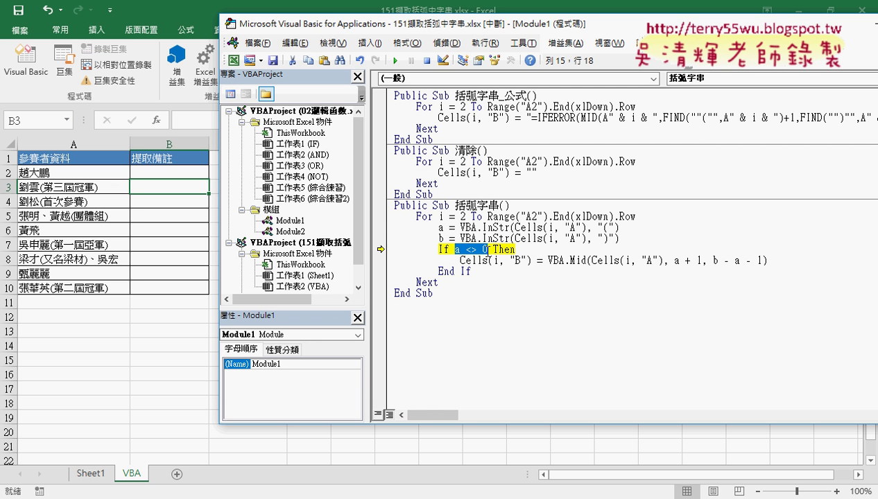
mouse_move(474, 253)
key(F8)
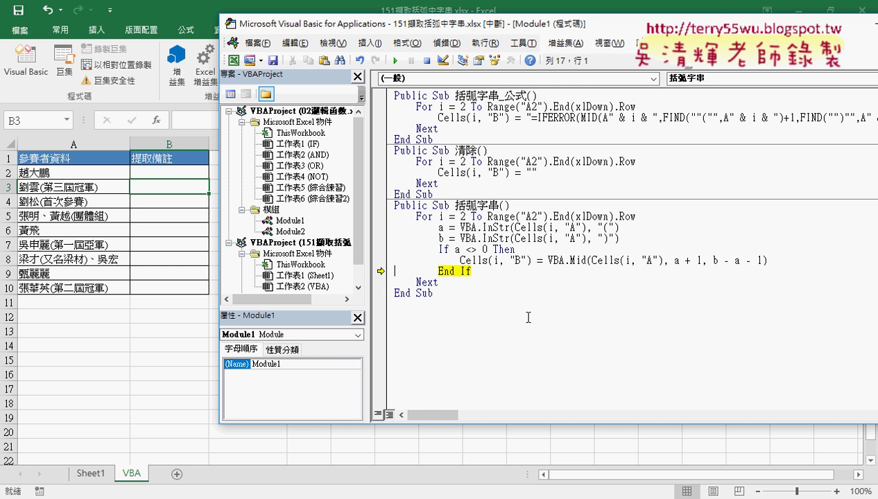
key(F8)
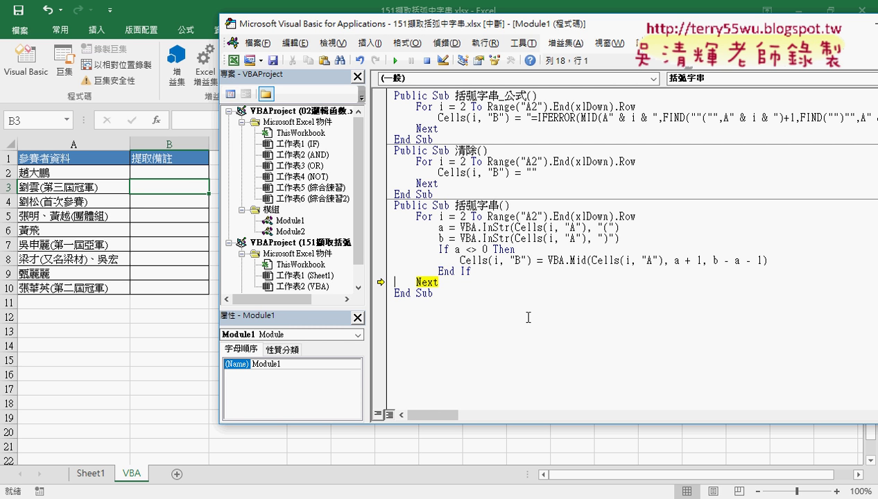
Step through row 3 with F8 so B3 receives 第三屆冠軍
key(F8)
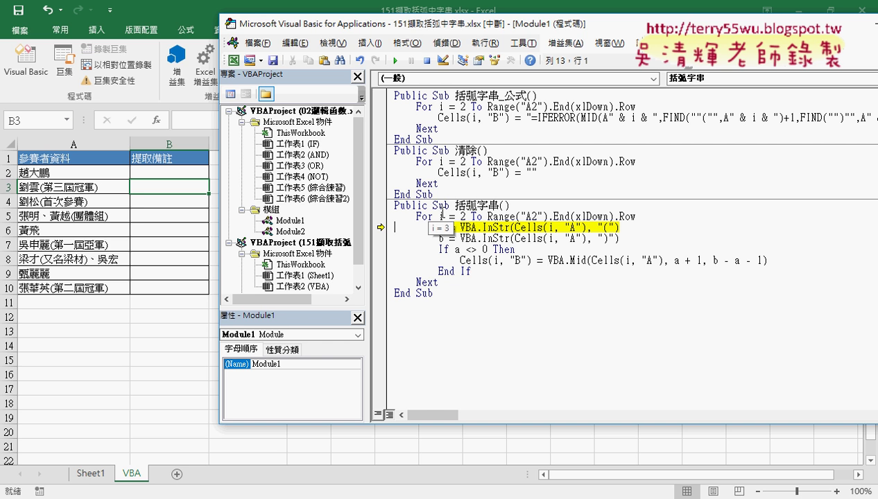
key(F8)
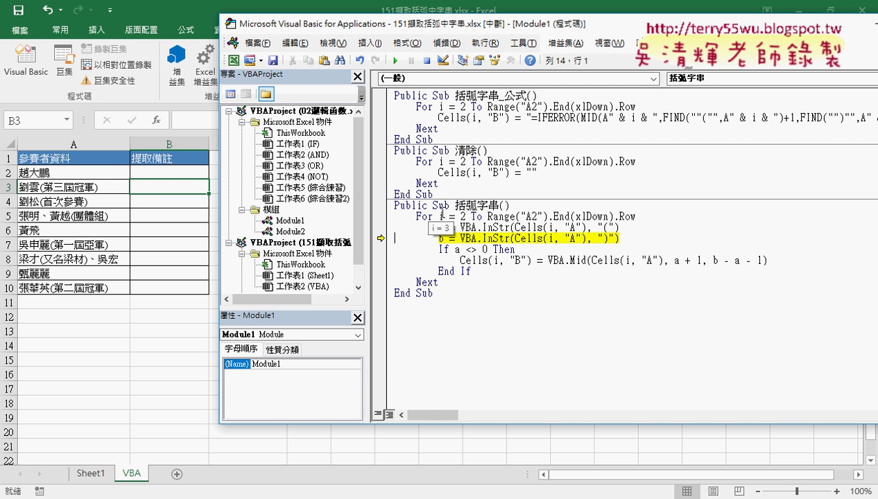
key(F8)
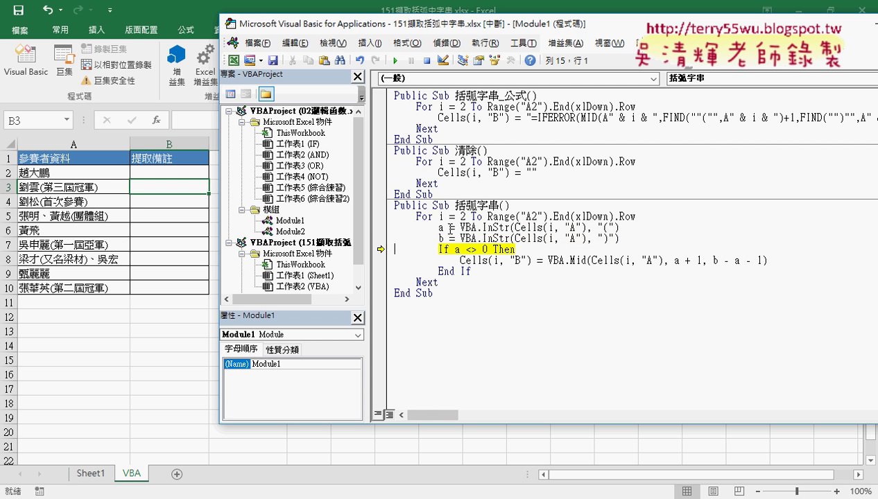
mouse_move(442, 239)
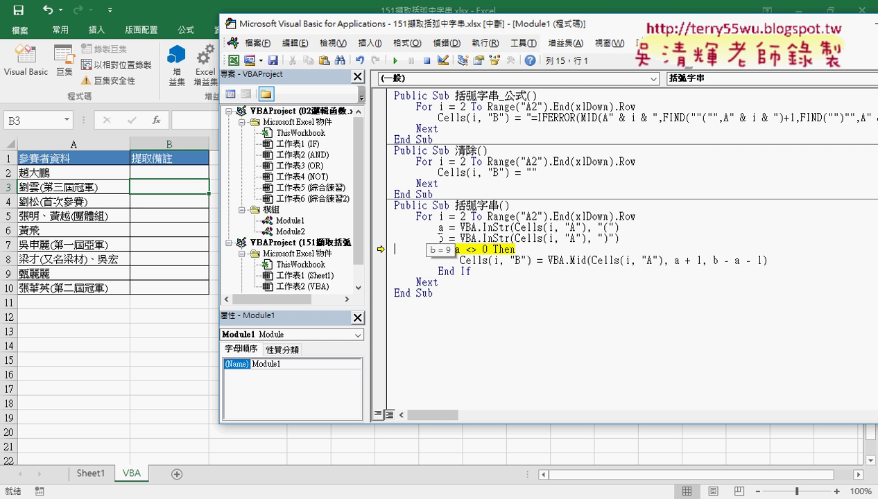
key(F8)
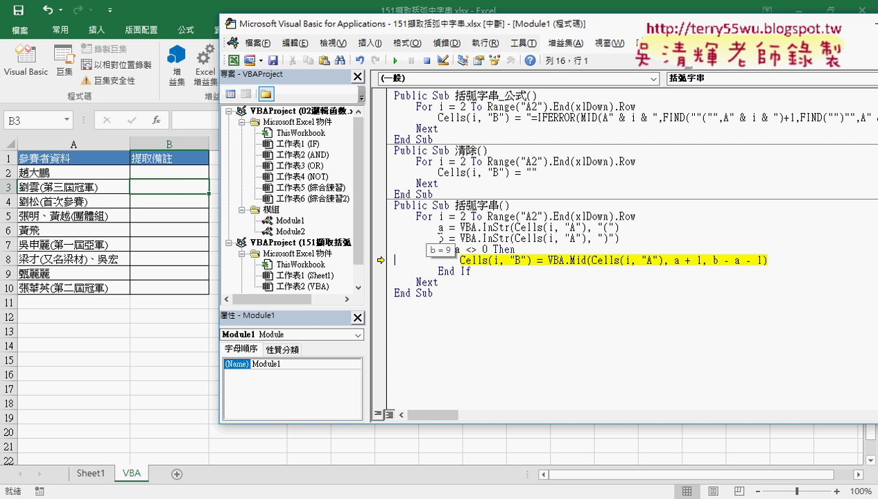
key(F8)
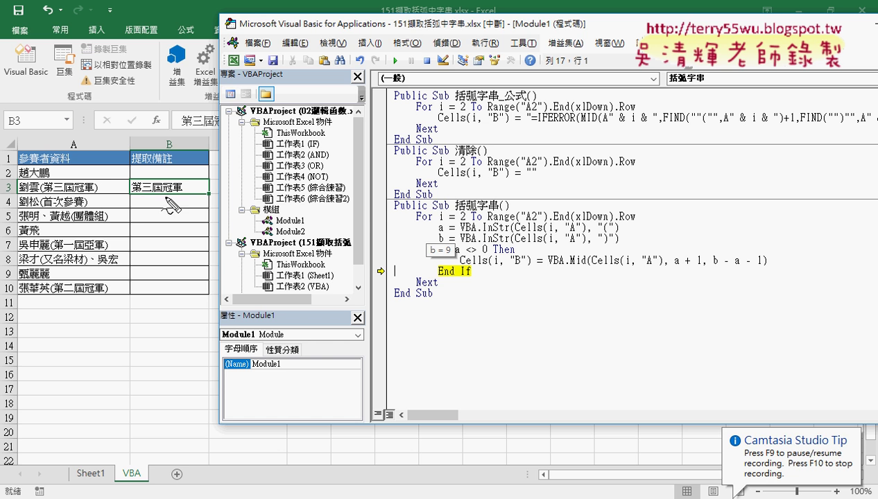
drag(160, 197, 183, 178)
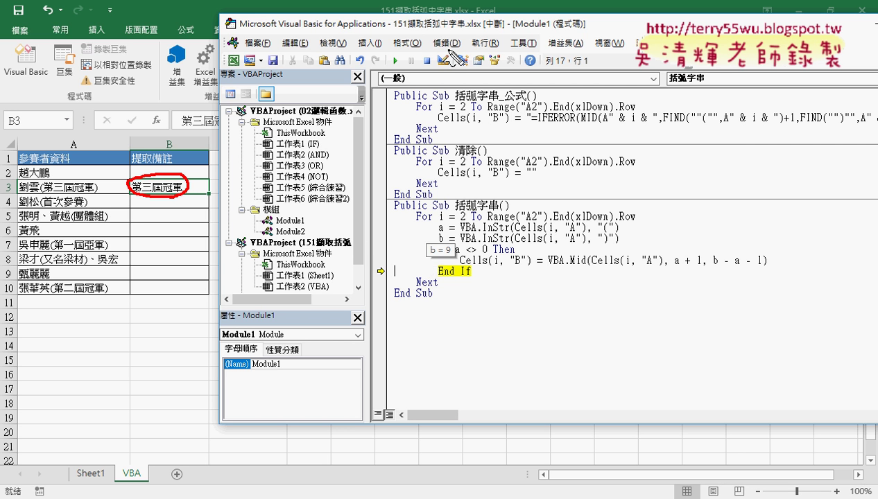
key(Escape)
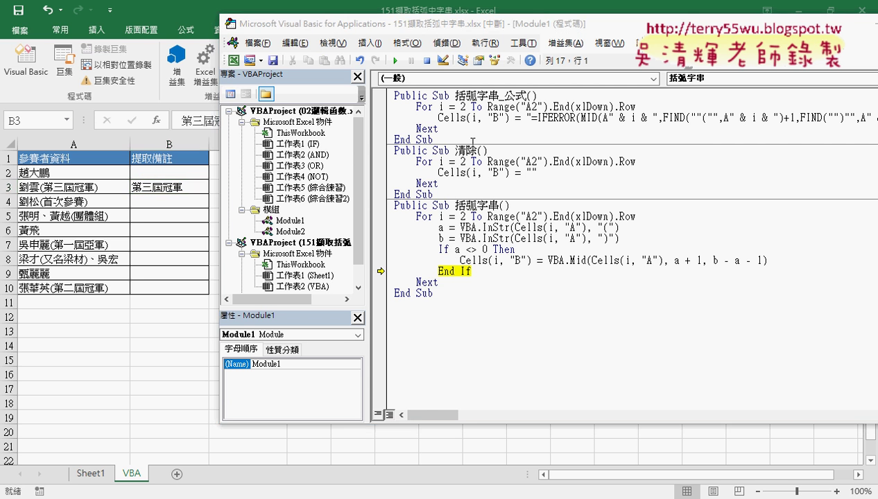
Keep stepping with F8 through row 4 so B4 receives 首次參賽
key(F8)
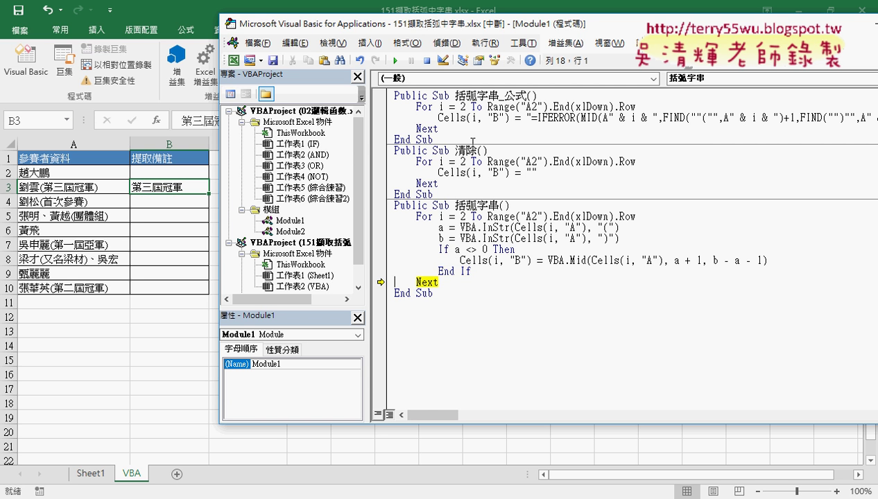
key(F8)
key(F8)
key(F8)
key(F8)
key(F8)
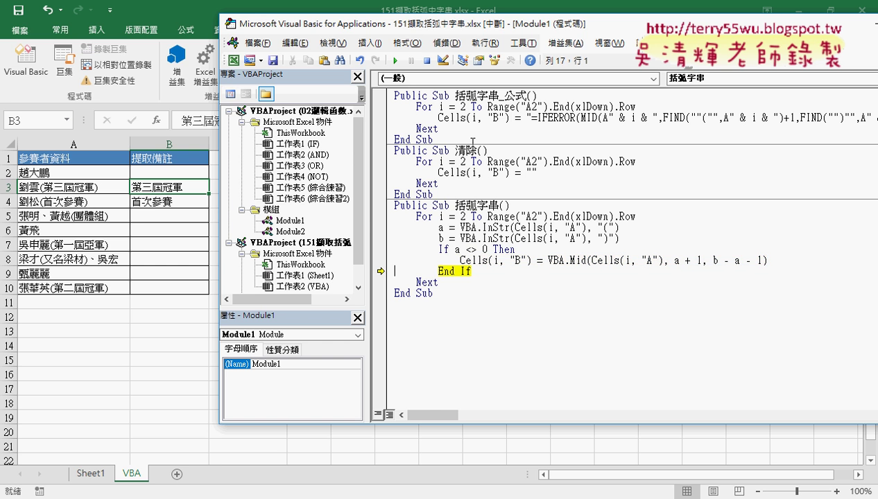
key(F8)
key(F8)
key(F8)
key(F8)
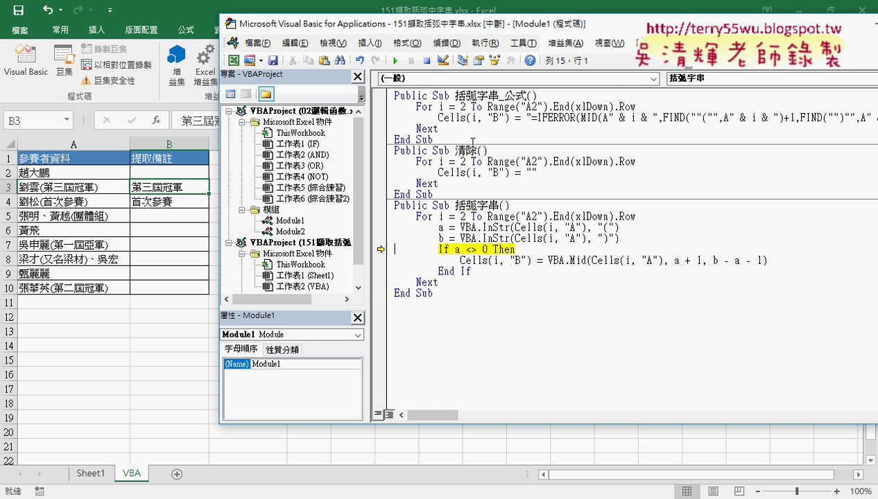
key(F8)
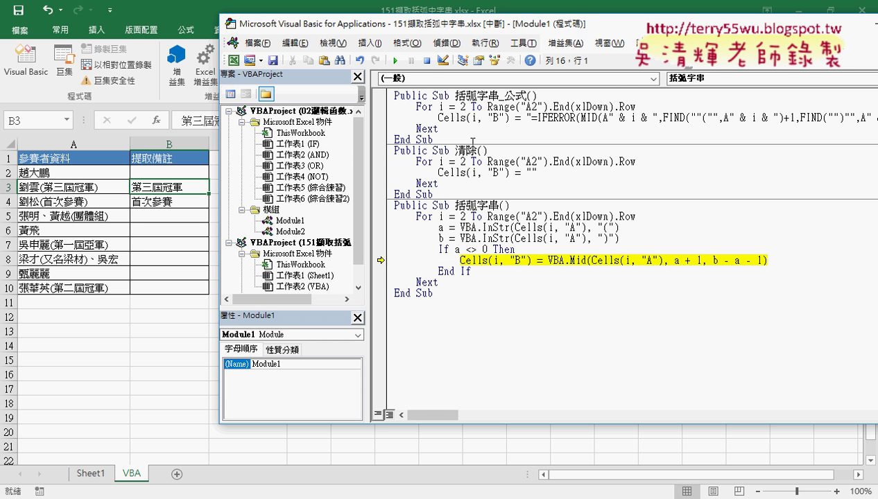
Continue 括弧字串 to completion, filling B5, B7, B8 and B10, then close the 偵錯 menu
click(397, 63)
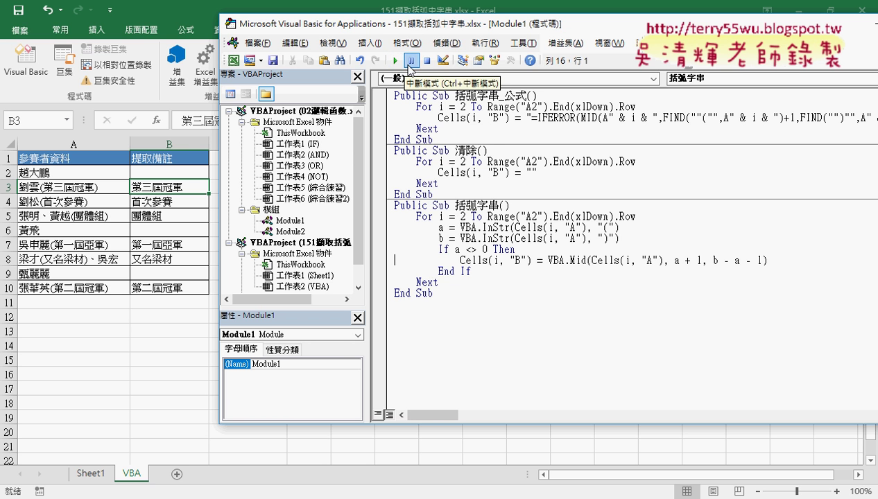
click(444, 43)
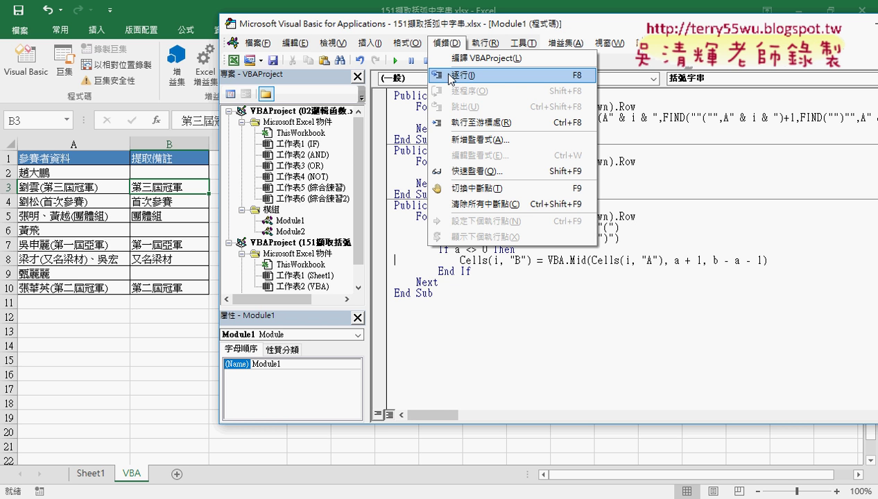
click(555, 161)
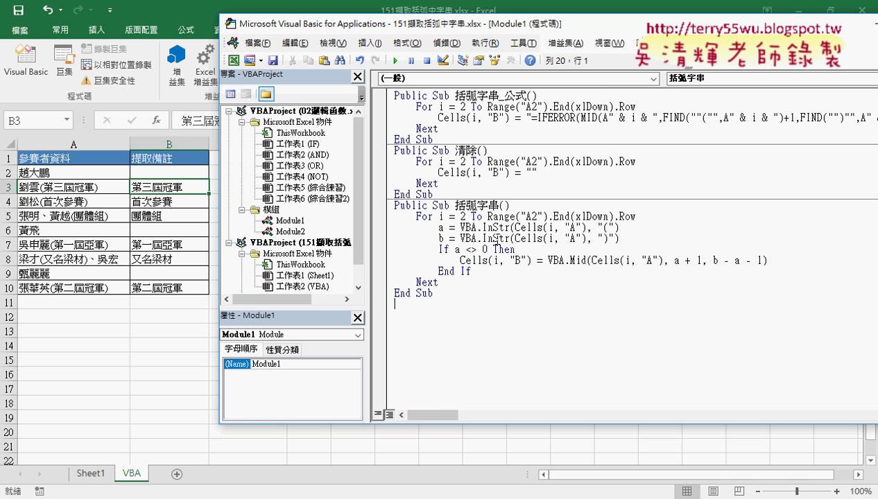
Run 清除 to empty column B and start stepping 括弧字串 with F8
click(456, 160)
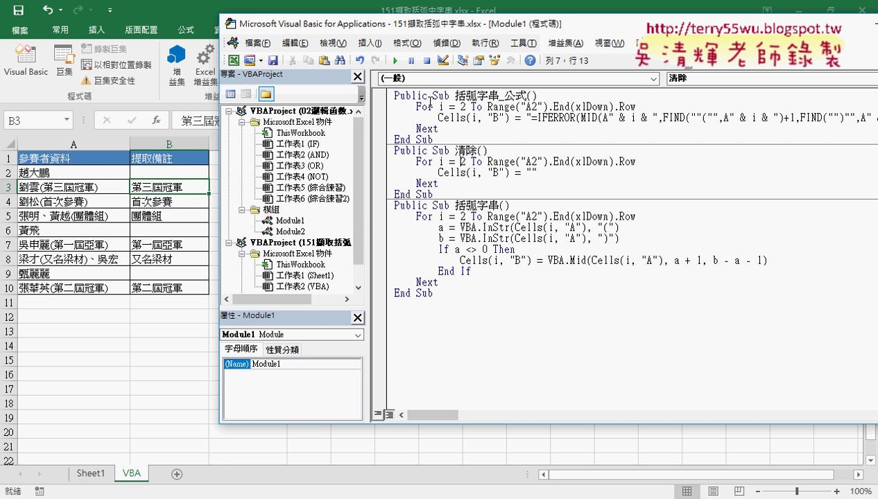
click(396, 62)
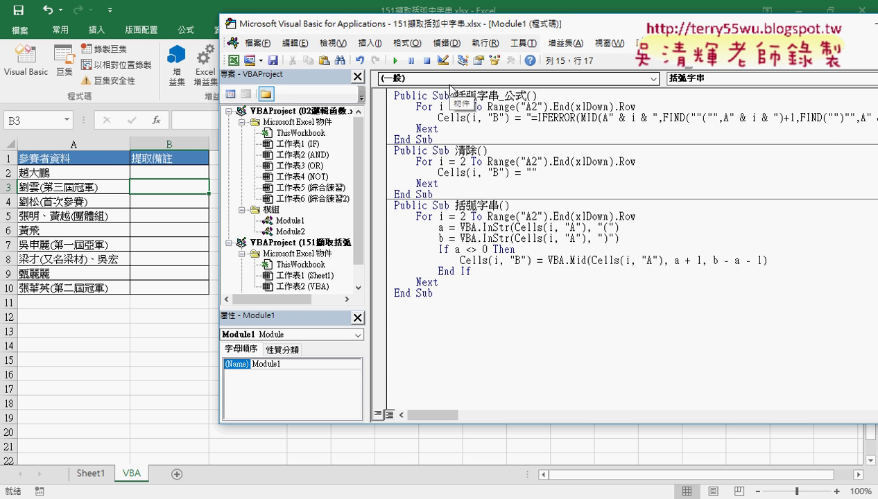
key(F8)
key(F8)
key(F8)
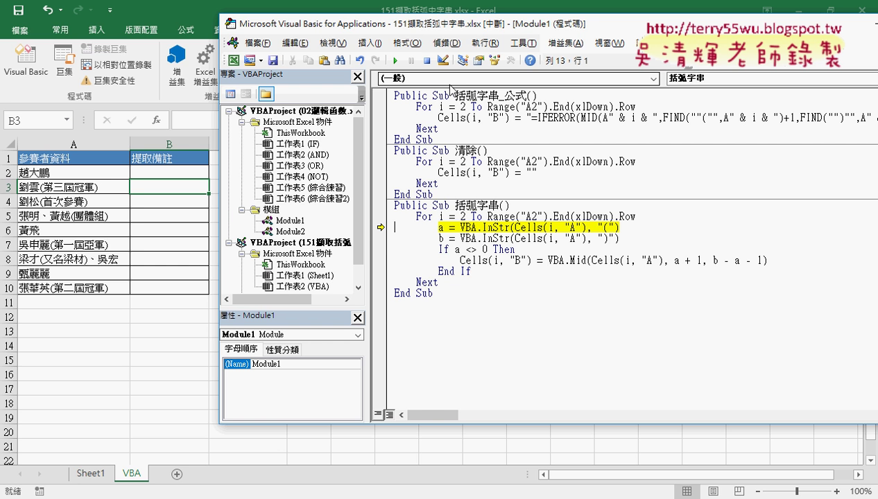
Step to If a <> 0 Then and confirm the test is False for row 2
key(F8)
key(F8)
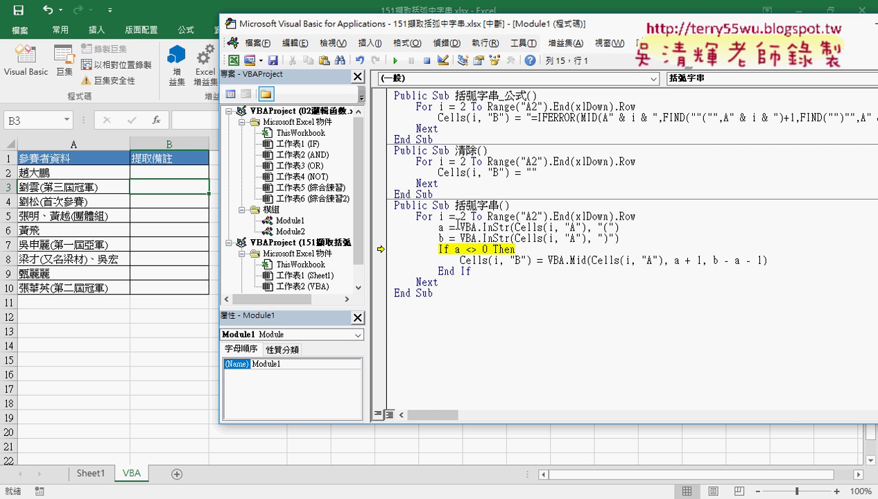
mouse_move(441, 226)
mouse_move(511, 215)
drag(488, 249, 456, 249)
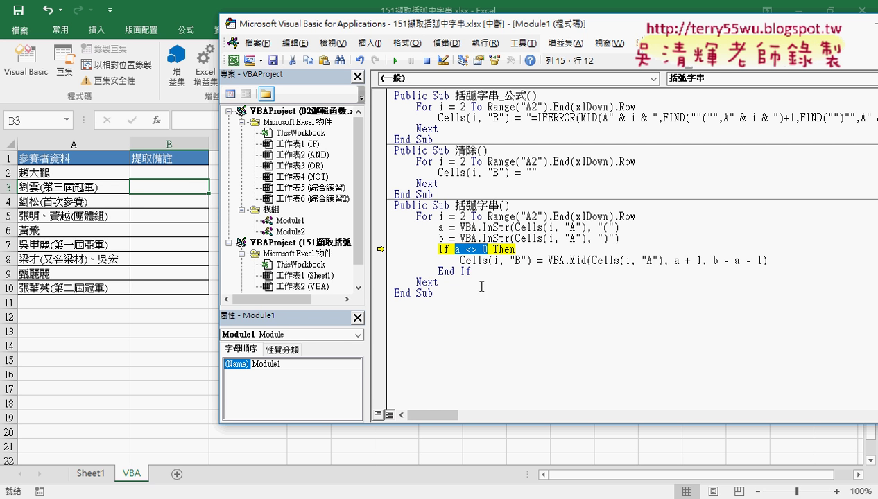
mouse_move(480, 251)
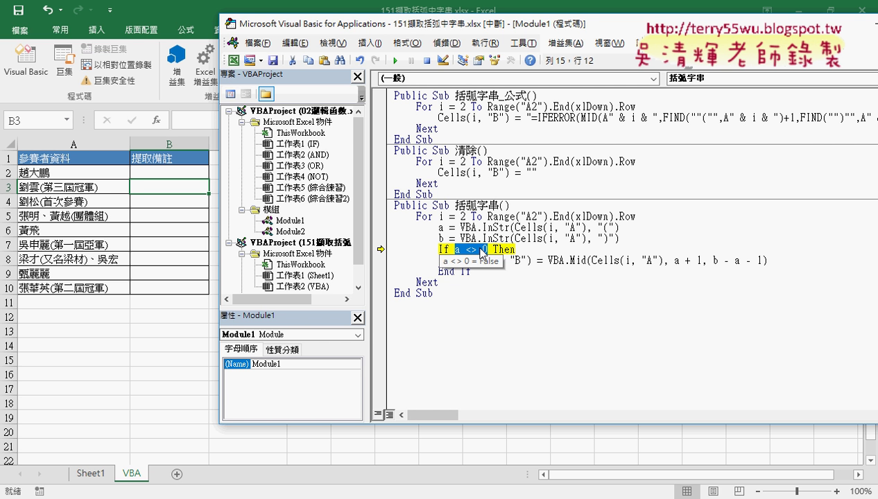
Deselect the code and drag the VBA editor right to uncover the 括弧字串_公式, 括弧字串 and 清除 buttons
click(493, 301)
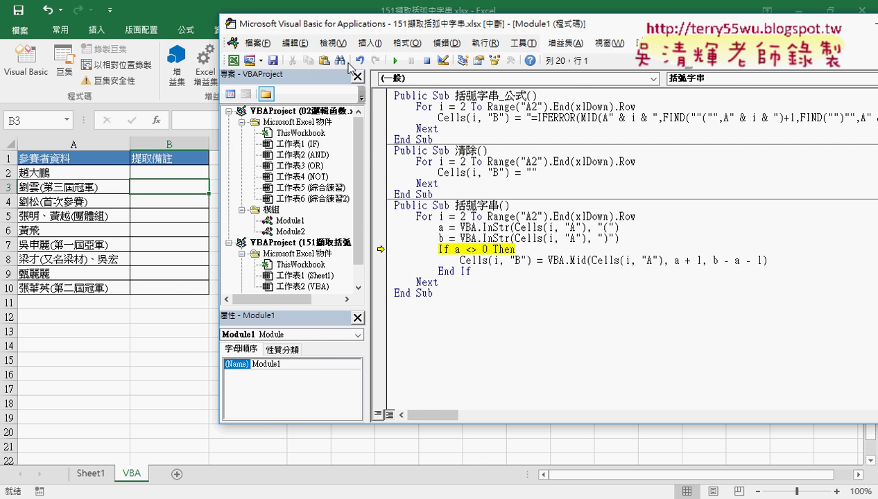
drag(368, 33, 518, 33)
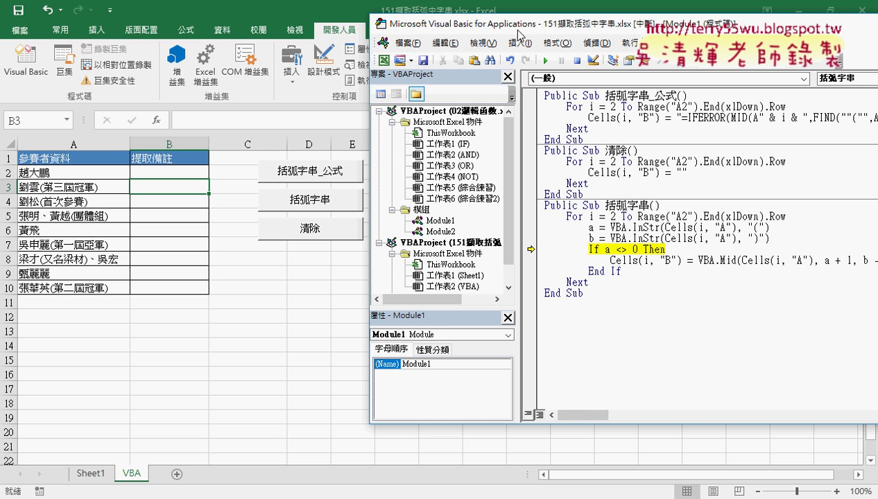